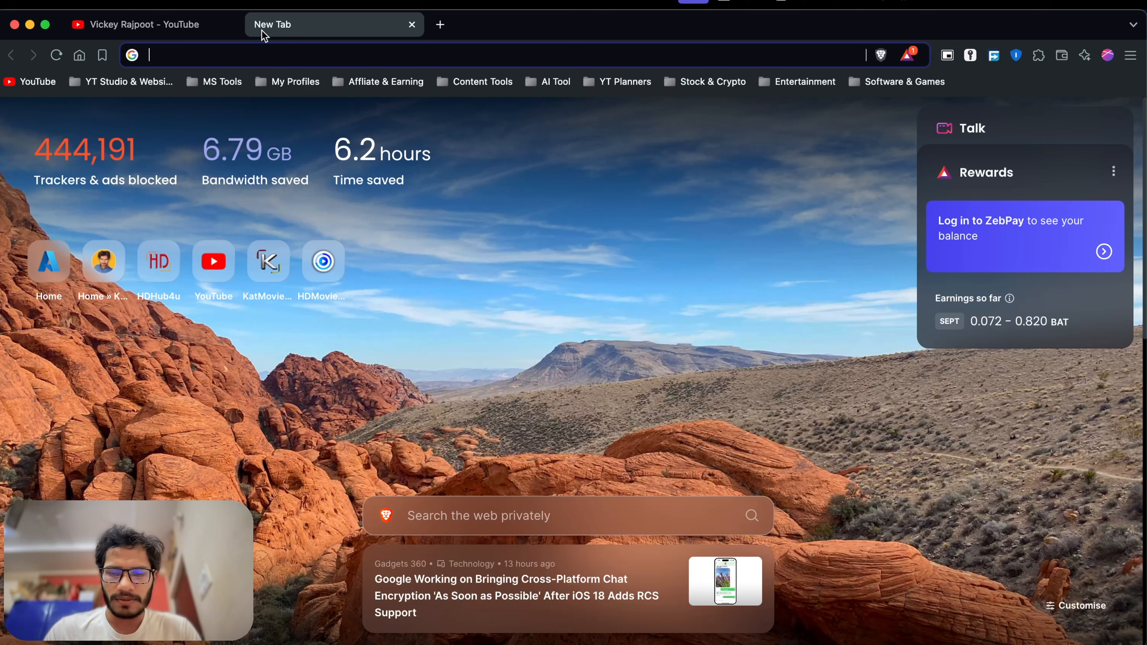
Search Google for 'azure vm' from the address bar.
type("cre")
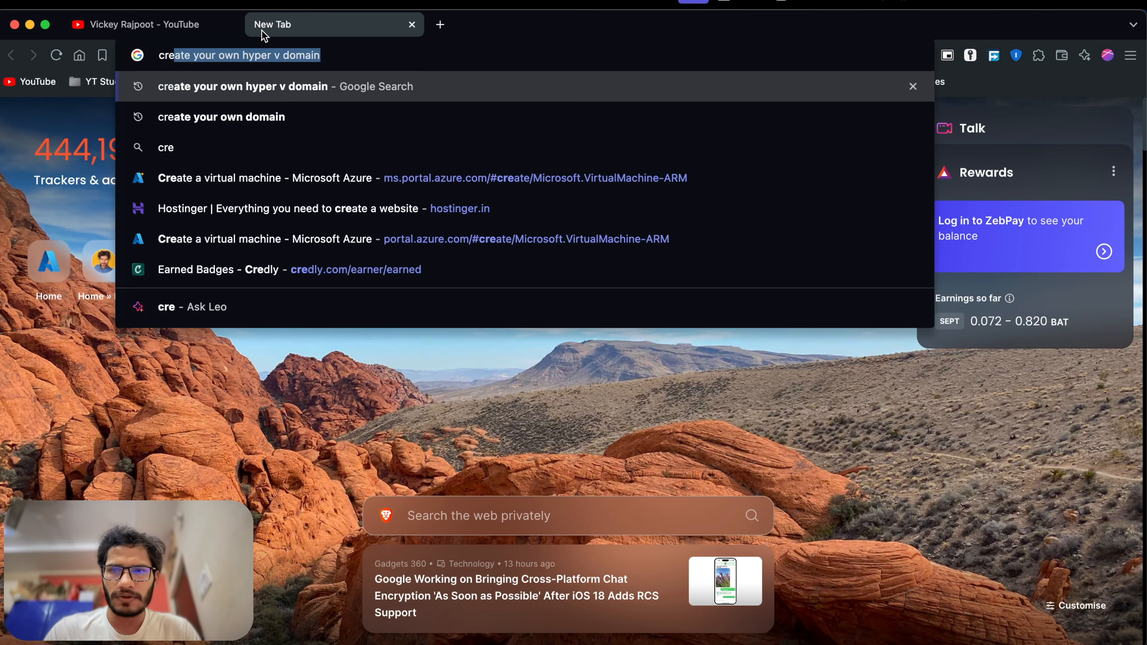
key("BackSpace")
key("BackSpace")
key("BackSpace")
key("BackSpace")
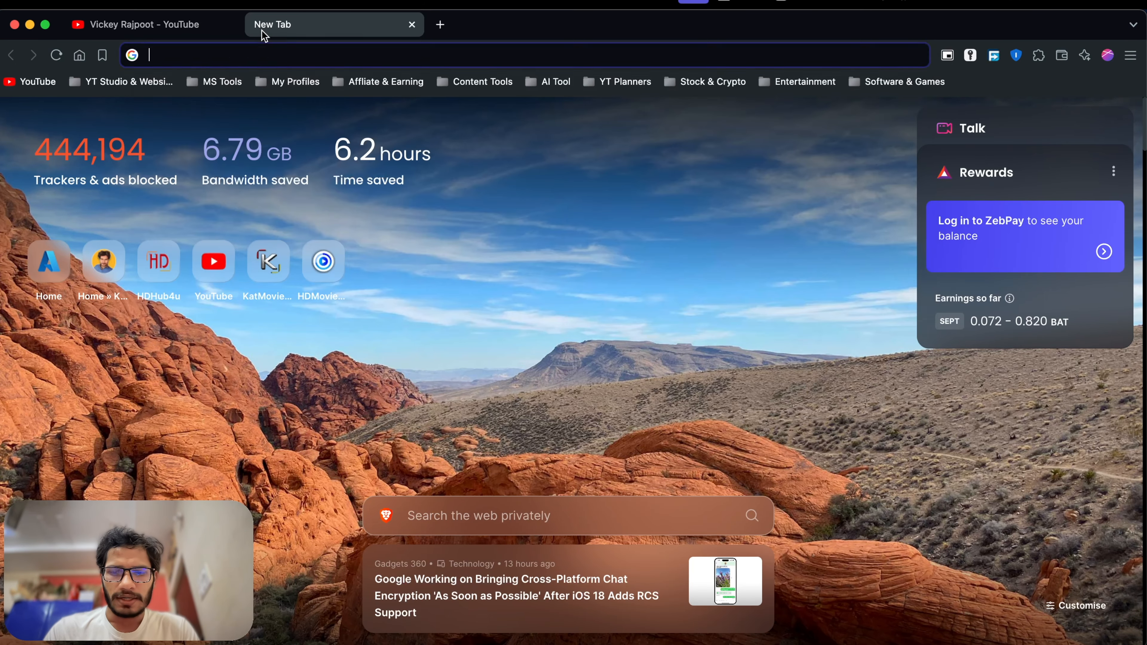
type("azure vm")
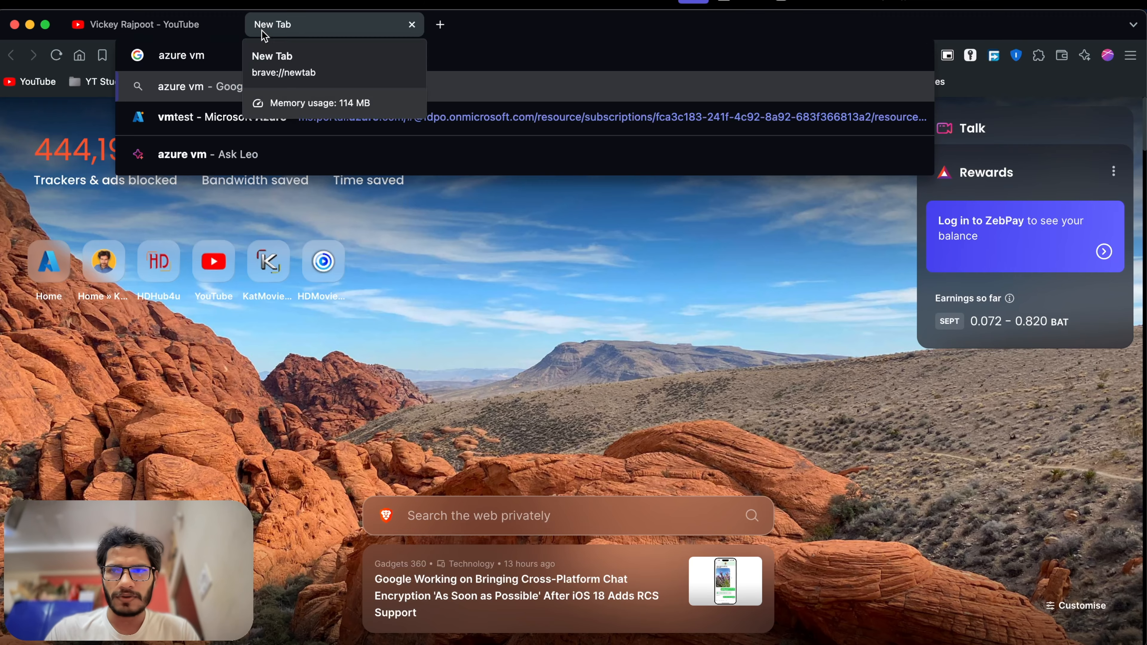
key("Return")
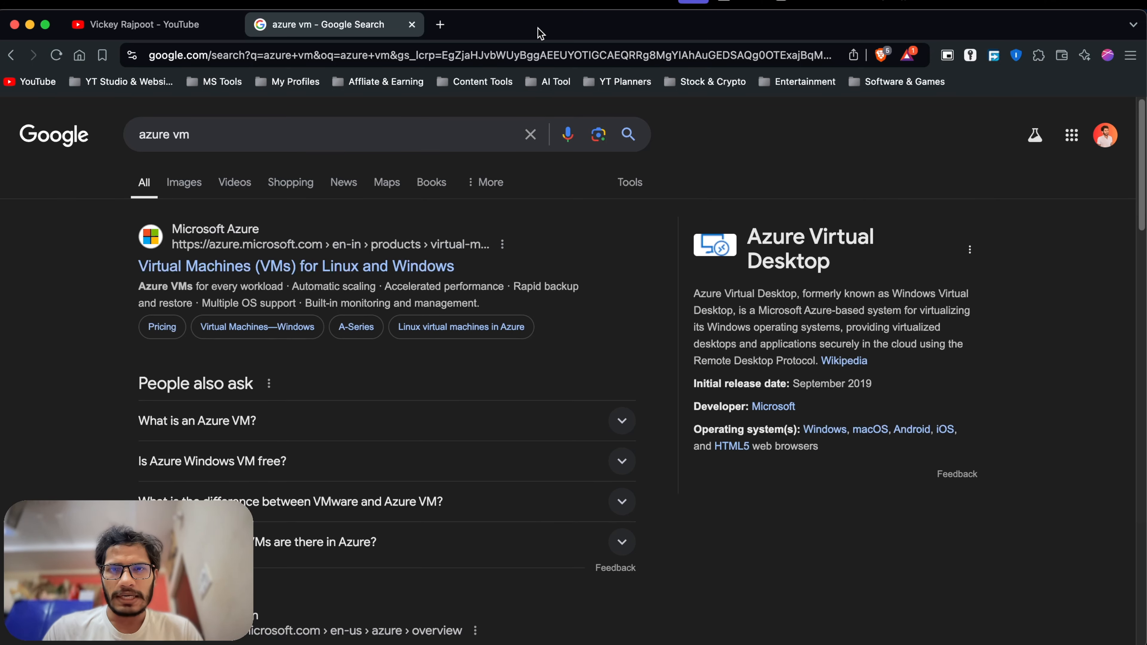
In a new tab, go to the 'Home - Microsoft Azure' portal page and focus its top search box.
left_click(441, 25)
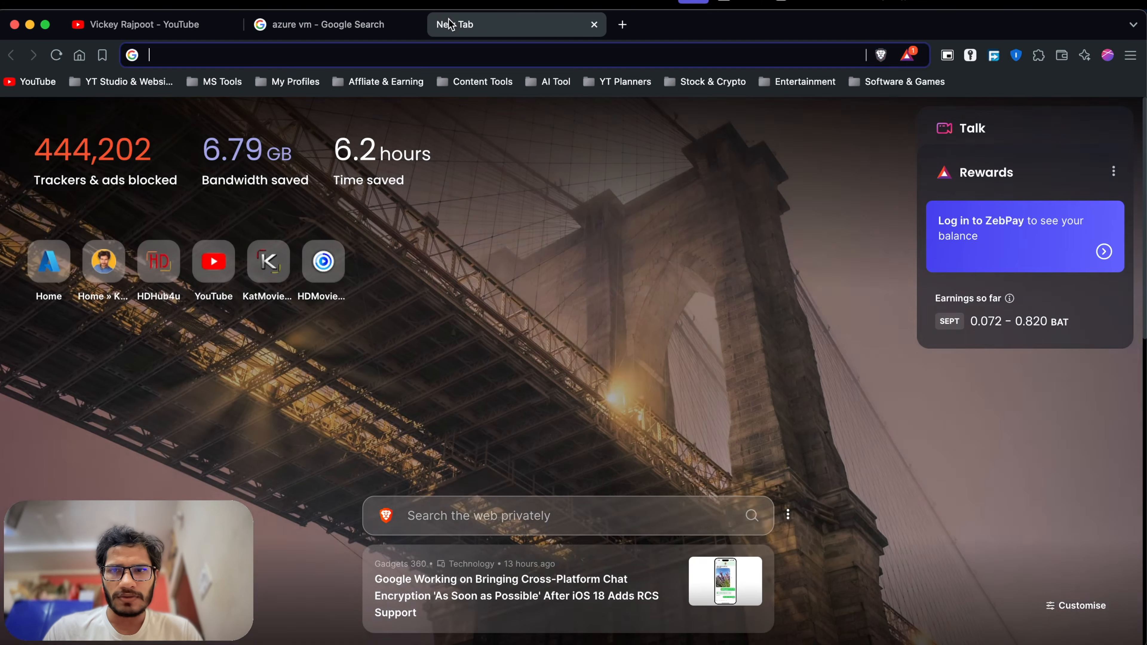
type("az")
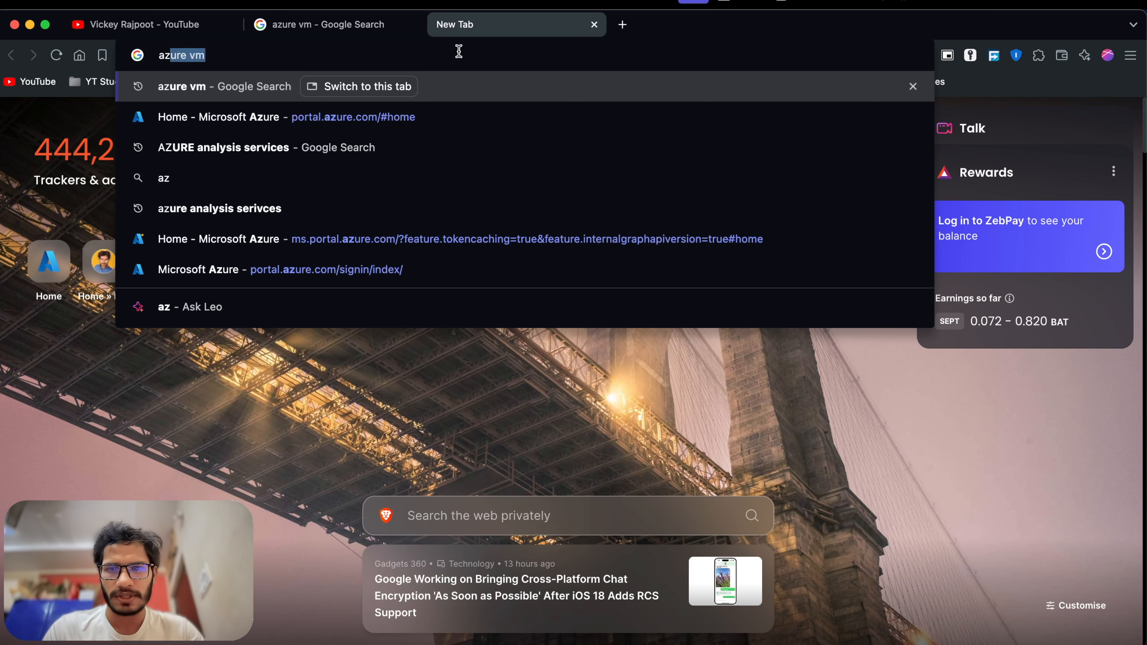
key("Right")
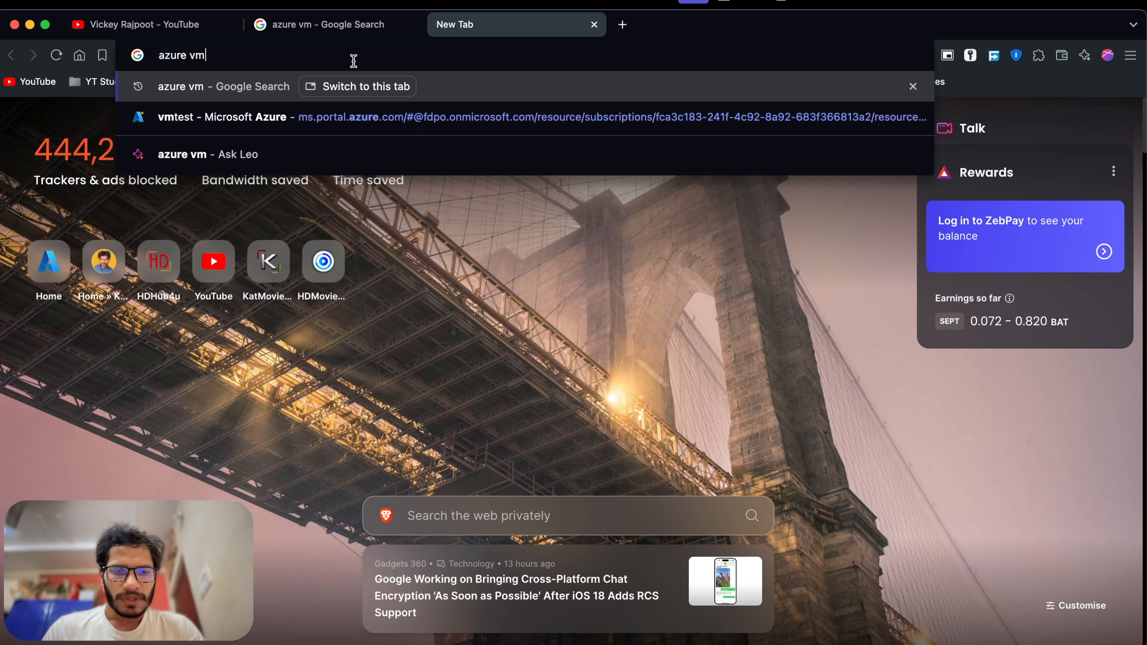
key("BackSpace")
key("BackSpace")
key("BackSpace")
key("BackSpace")
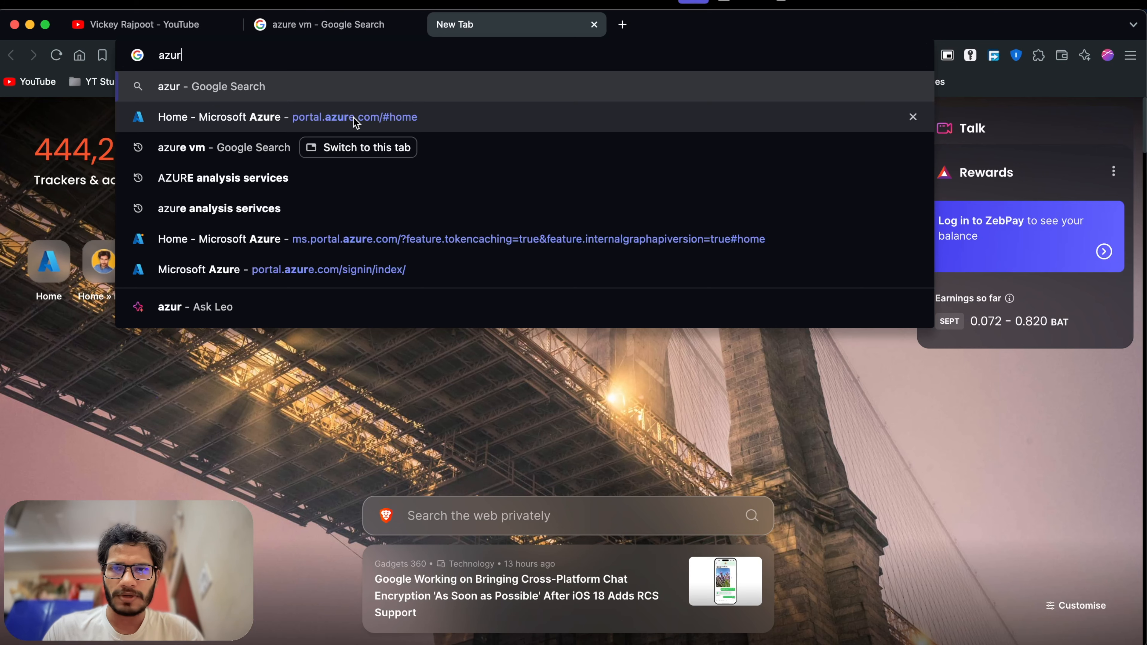
left_click(356, 119)
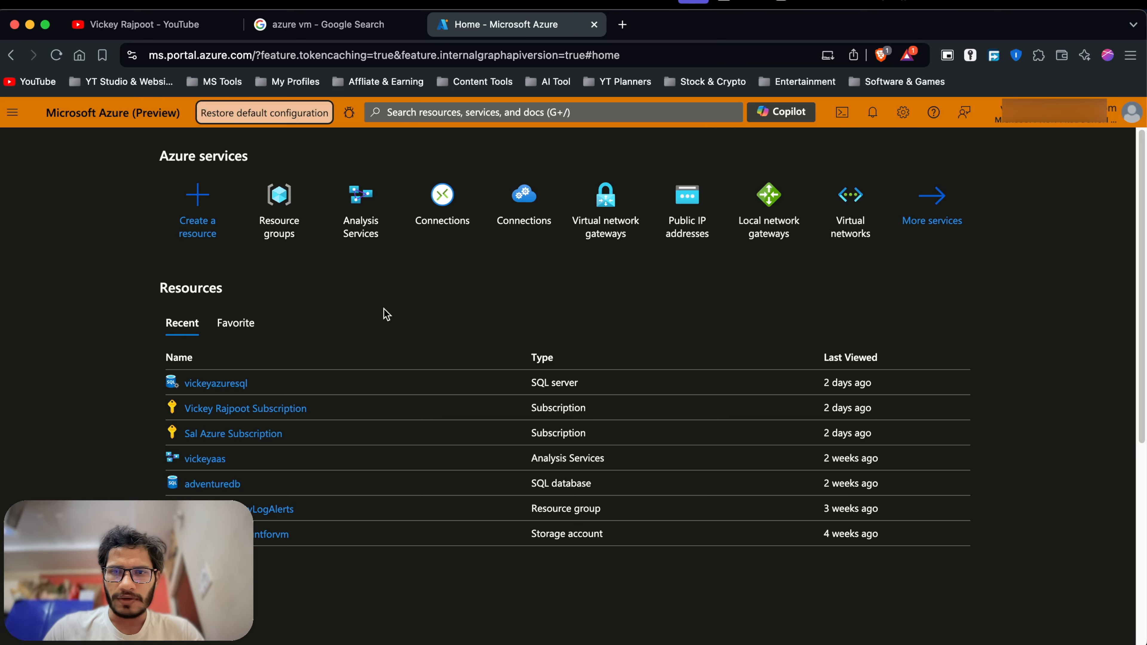
left_click(544, 118)
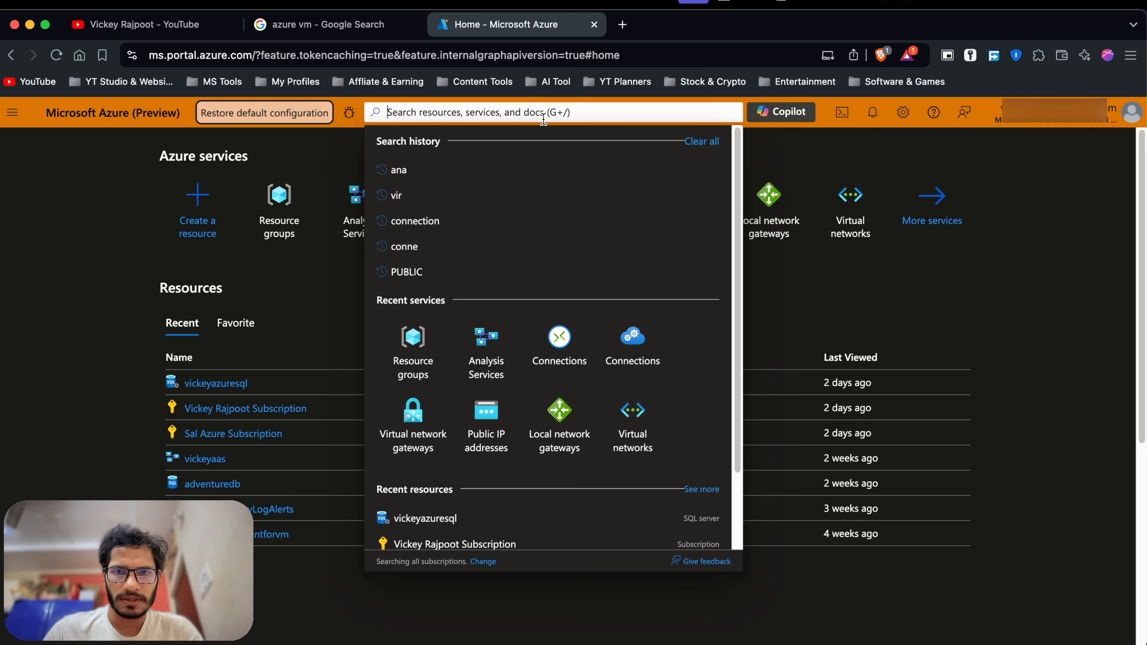
Search 'vir', go to Virtual machines, and start creating an Azure virtual machine.
type("vir")
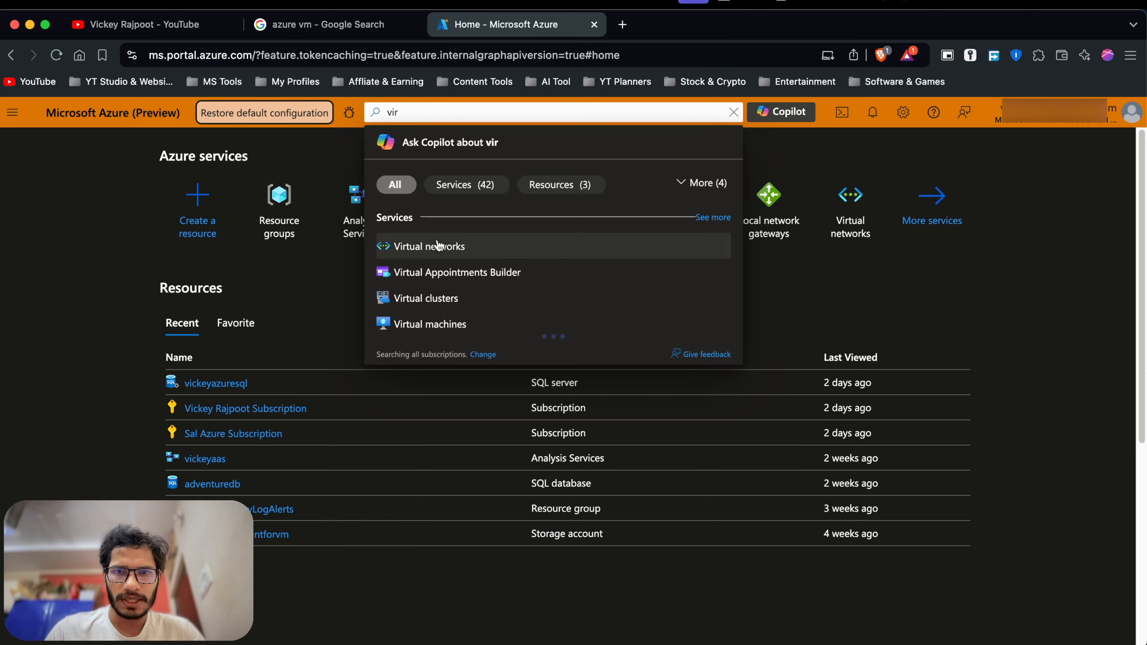
left_click(429, 325)
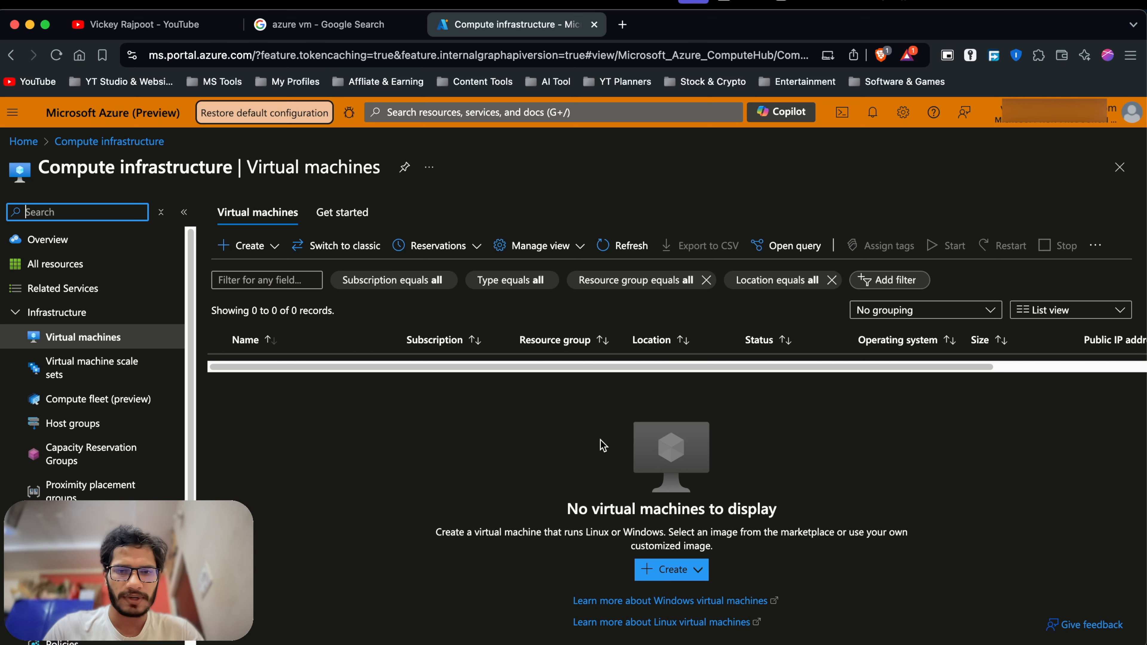
left_click(680, 573)
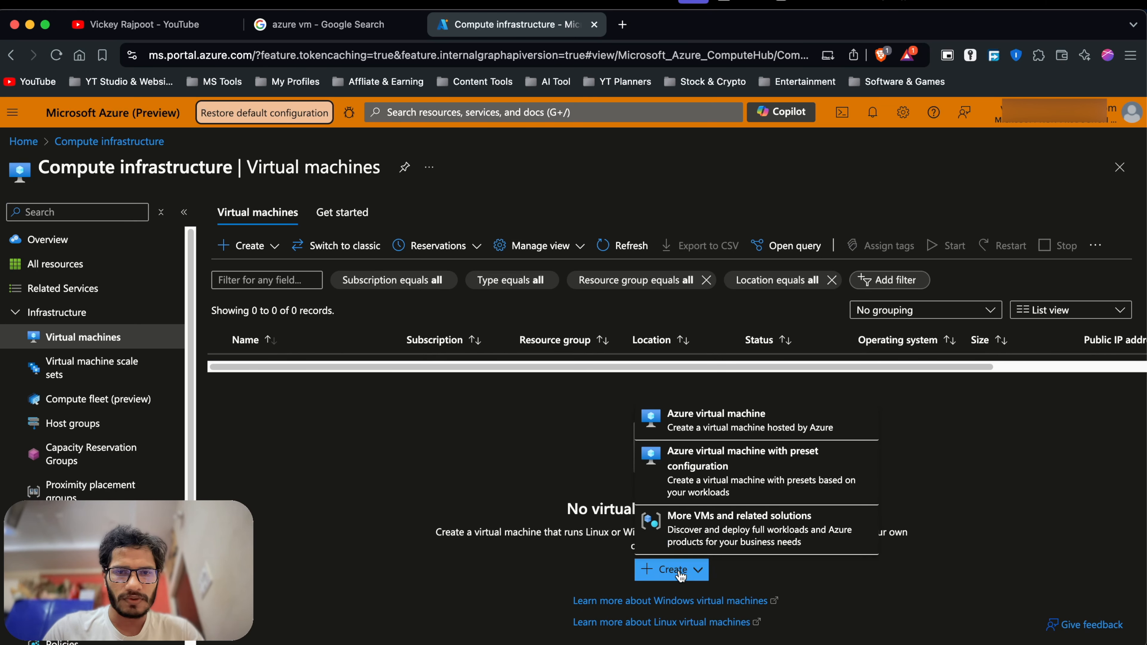
left_click(734, 427)
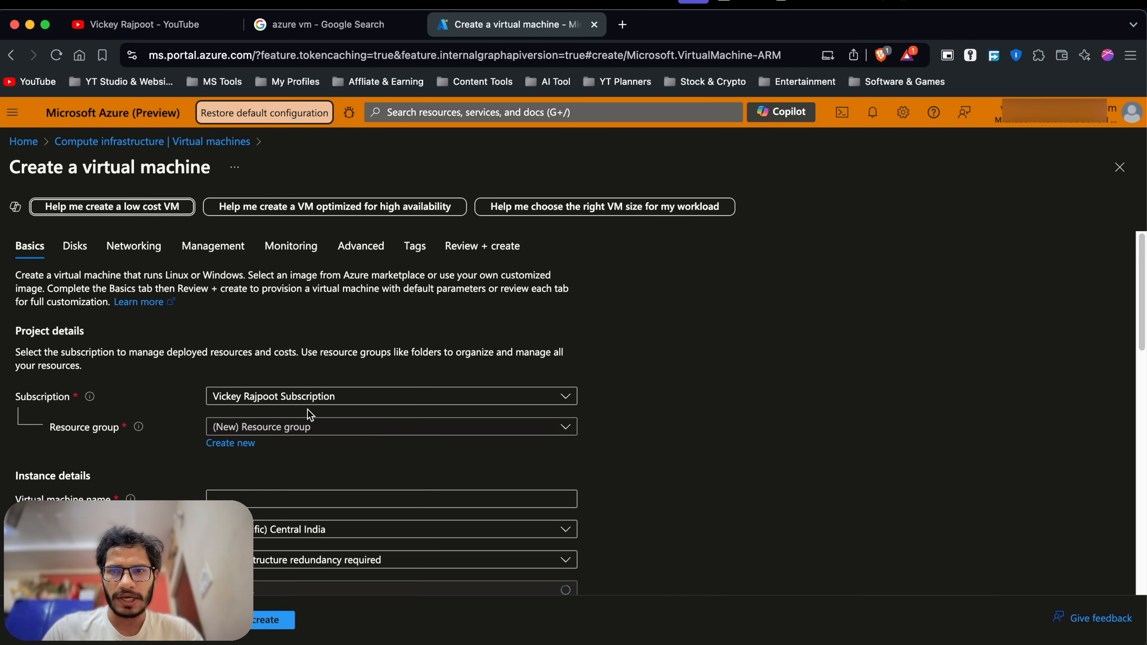
Switch the VM's subscription to the other available subscription.
scroll(309, 415, "down", 3)
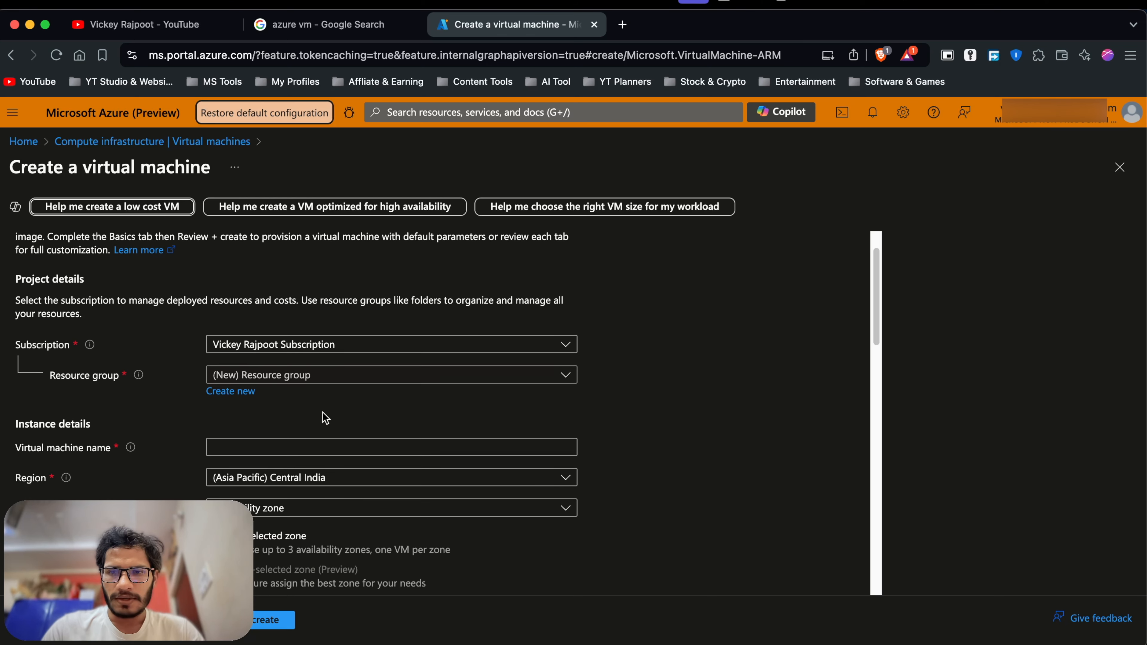
scroll(325, 418, "down", 1)
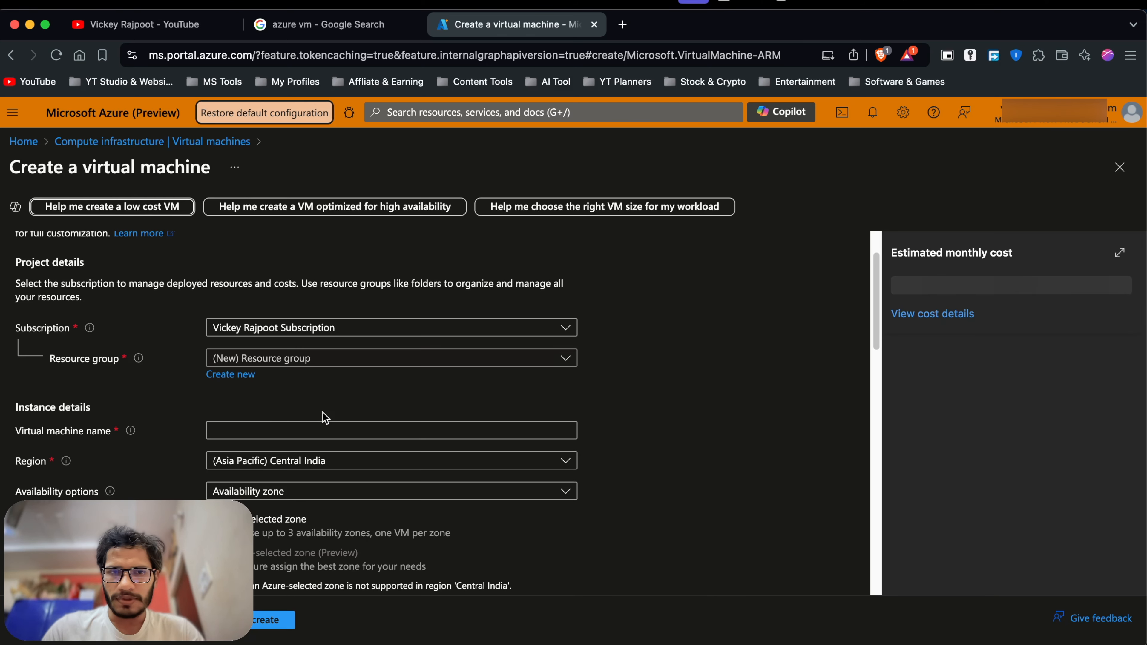
left_click(399, 338)
left_click(307, 379)
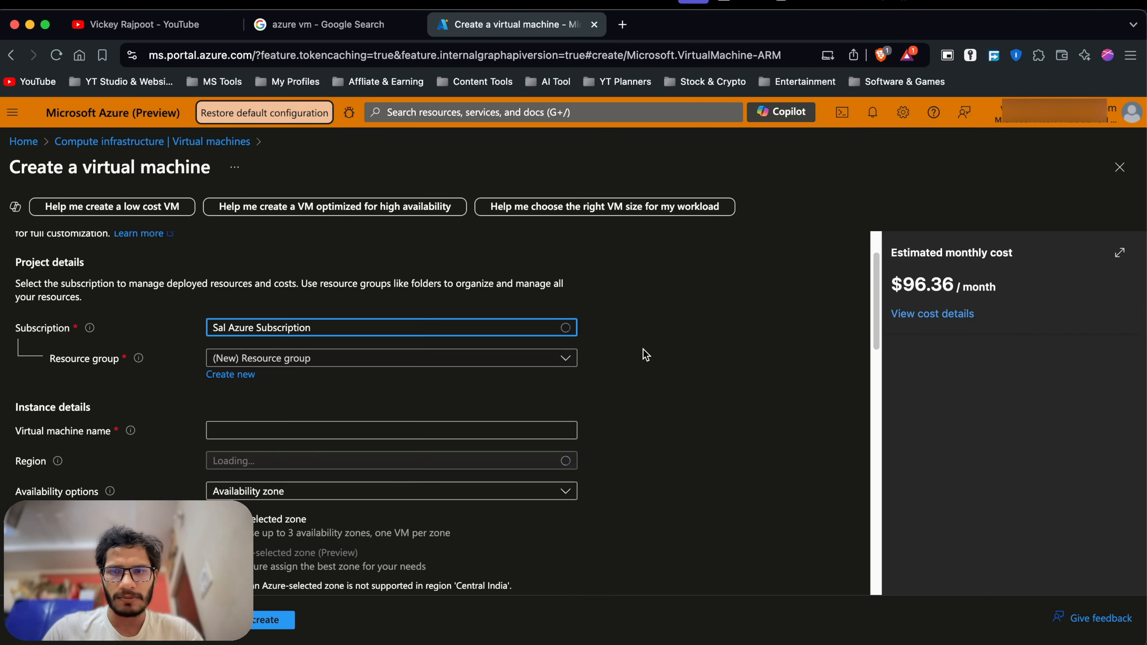
Show the cost details: $96.36 per month, $76.65 Basics and $19.71 disks.
scroll(669, 358, "down", 1)
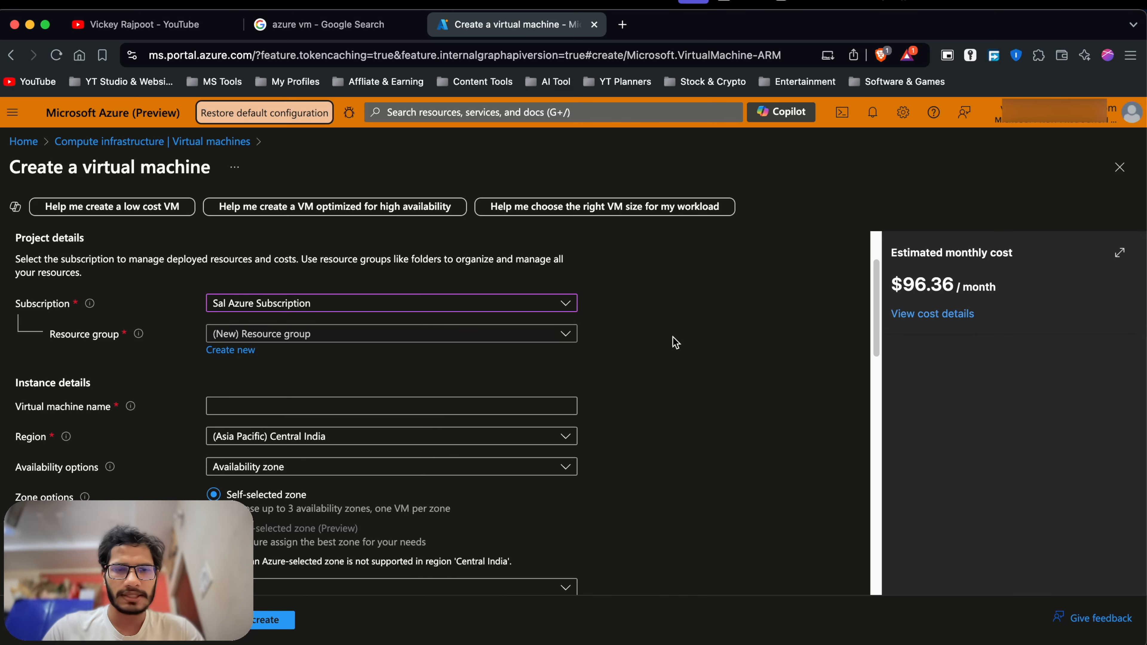
left_click(946, 320)
scroll(999, 443, "down", 3)
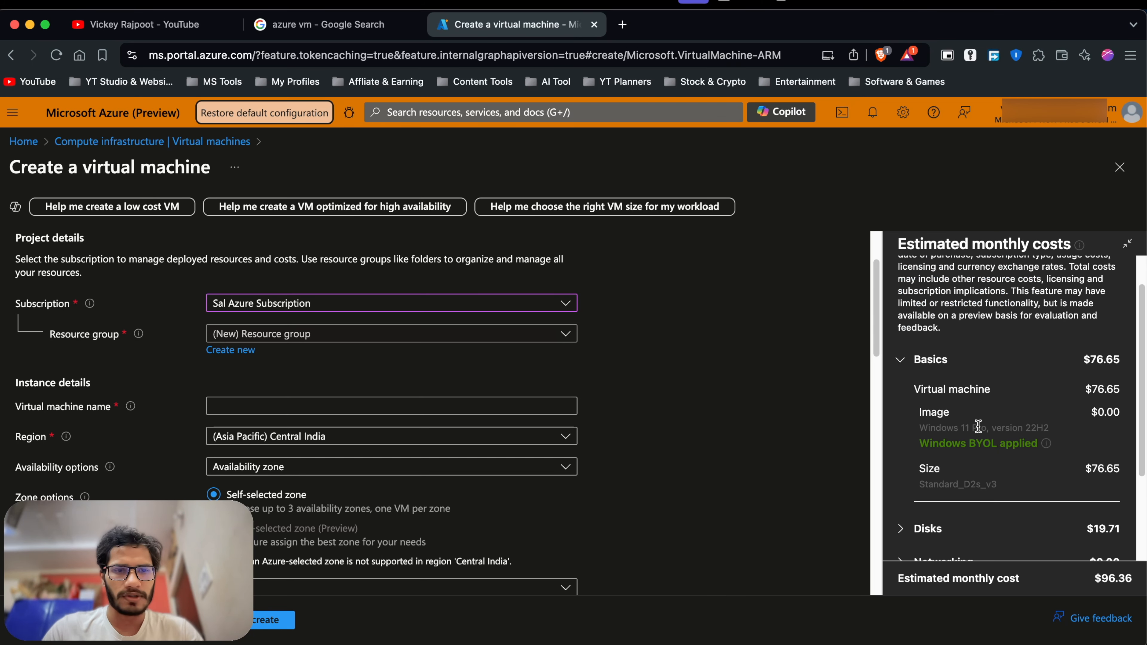
scroll(966, 438, "up", 3)
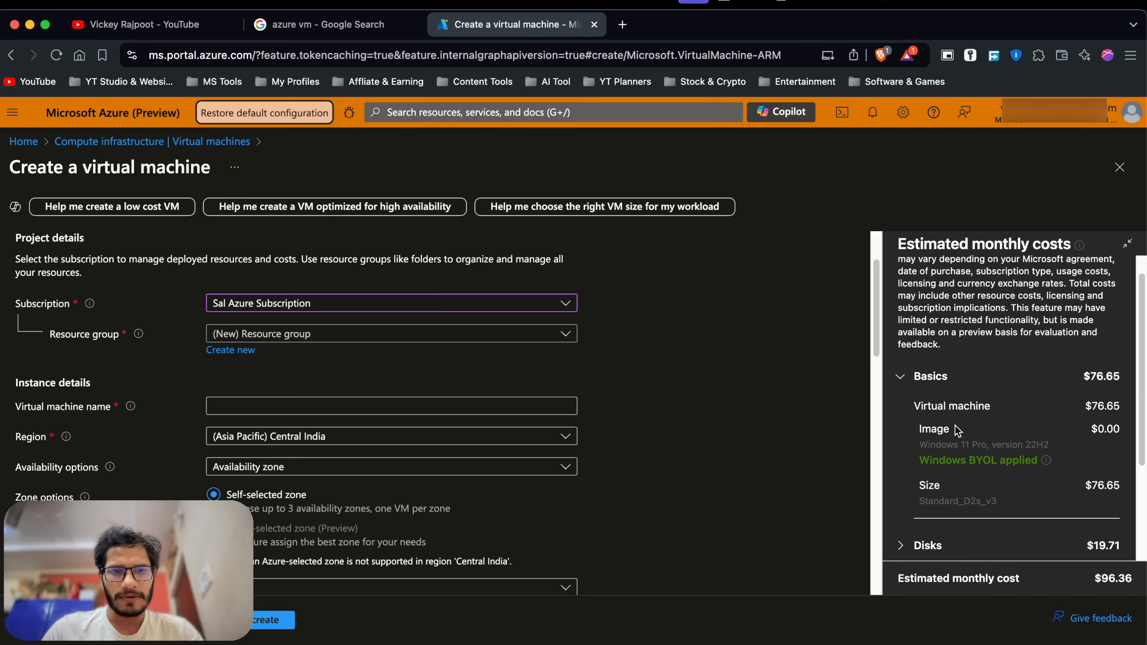
scroll(922, 407, "down", 4)
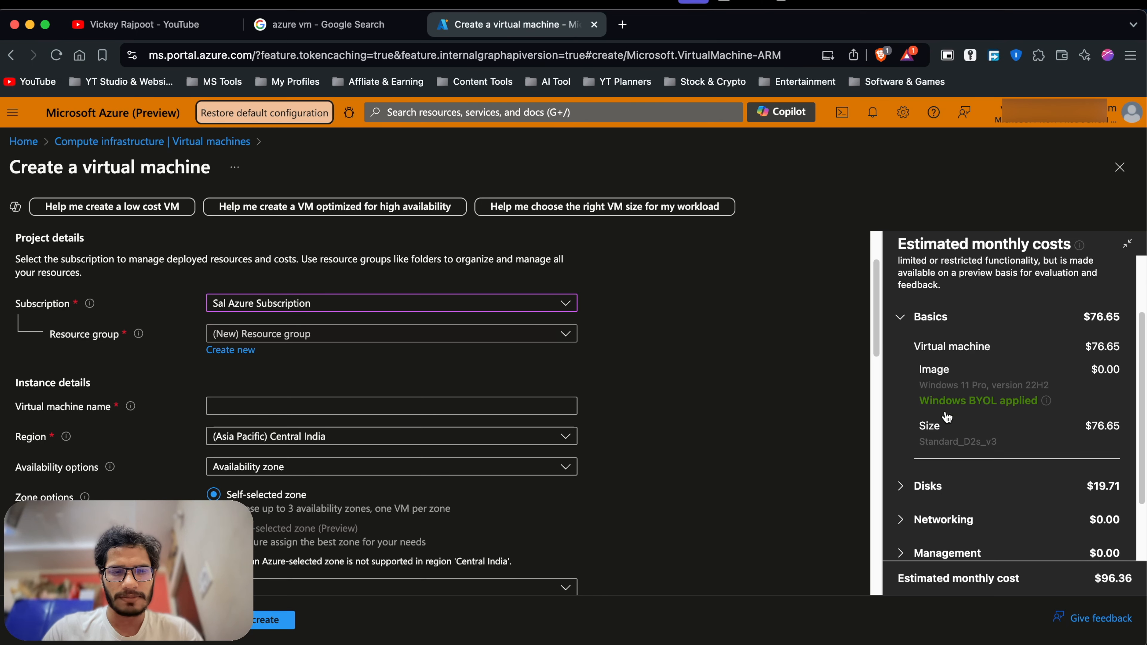
scroll(951, 423, "up", 1)
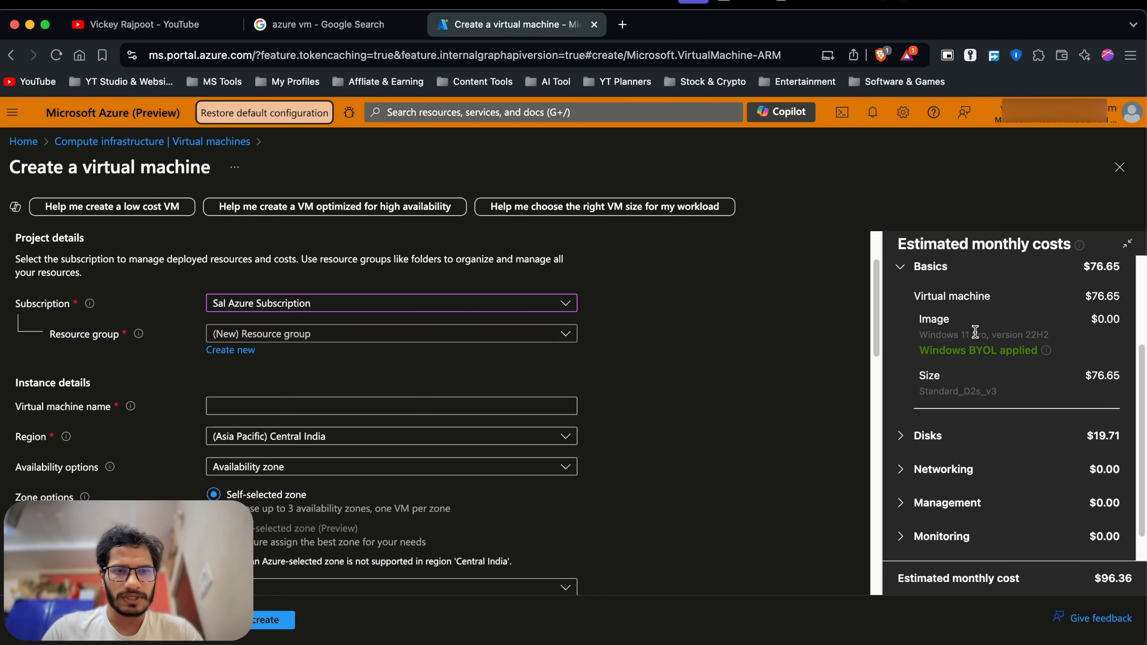
scroll(361, 327, "down", 1)
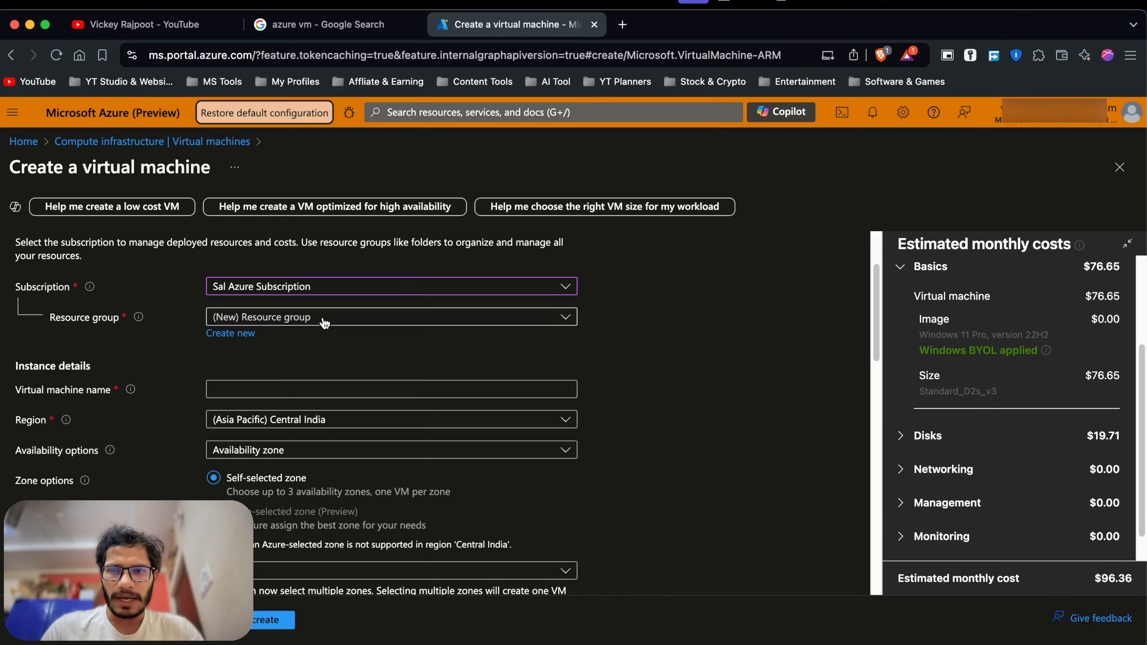
scroll(324, 323, "up", 2)
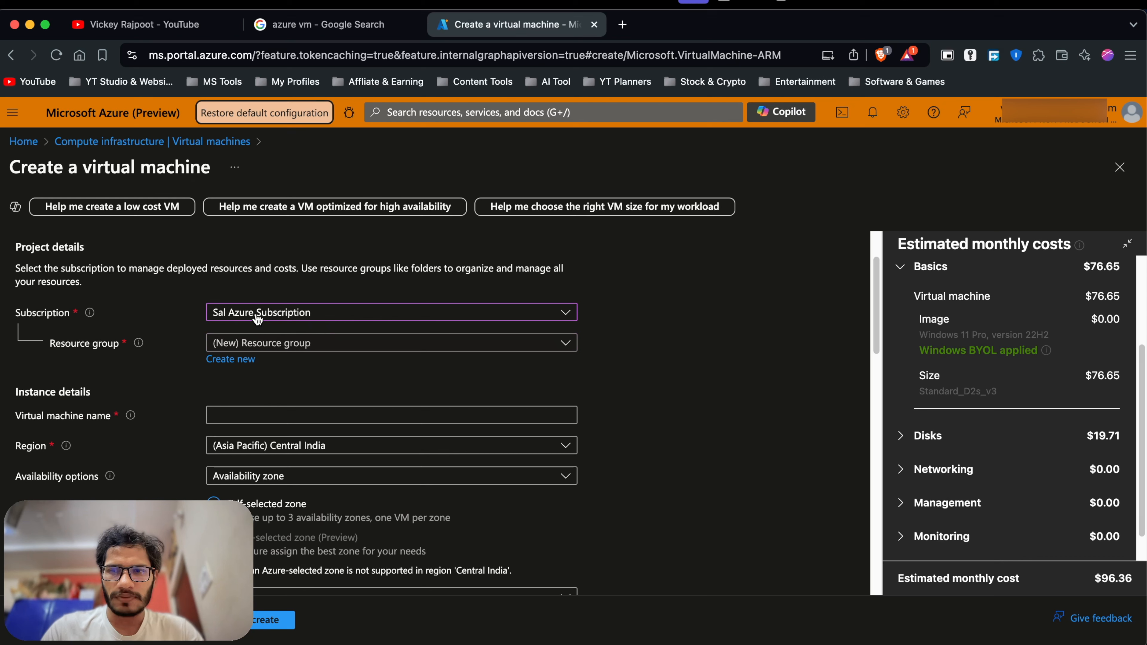
Create a new resource group named VM_RG for the virtual machine.
left_click(245, 361)
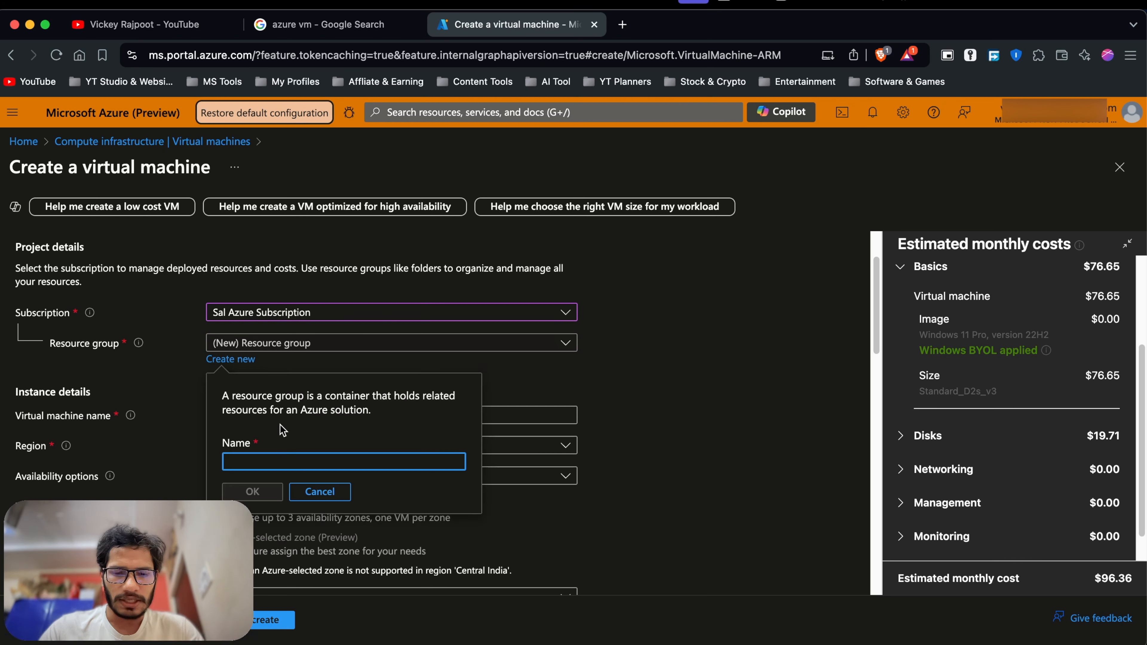
type("VM_RG")
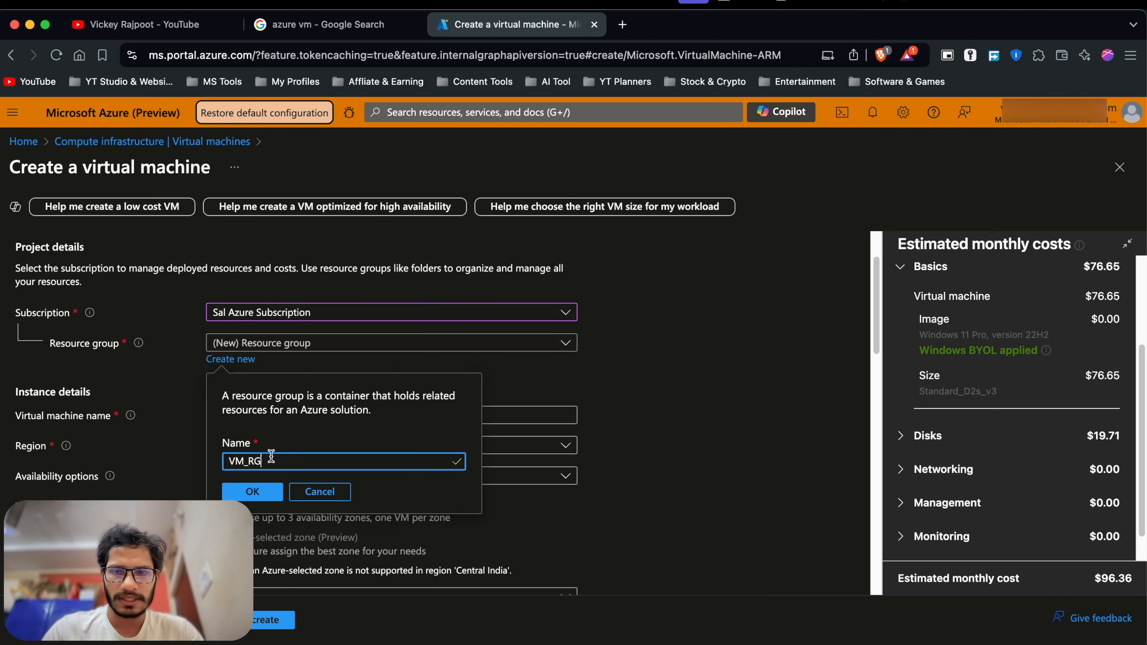
left_click(255, 492)
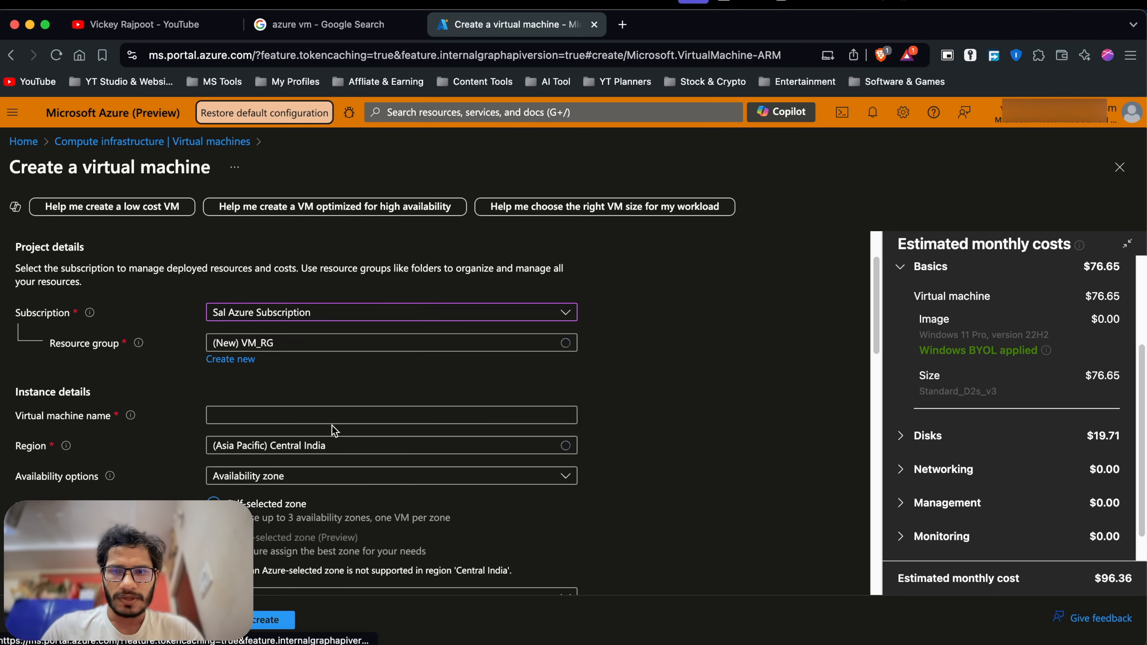
scroll(332, 430, "down", 1)
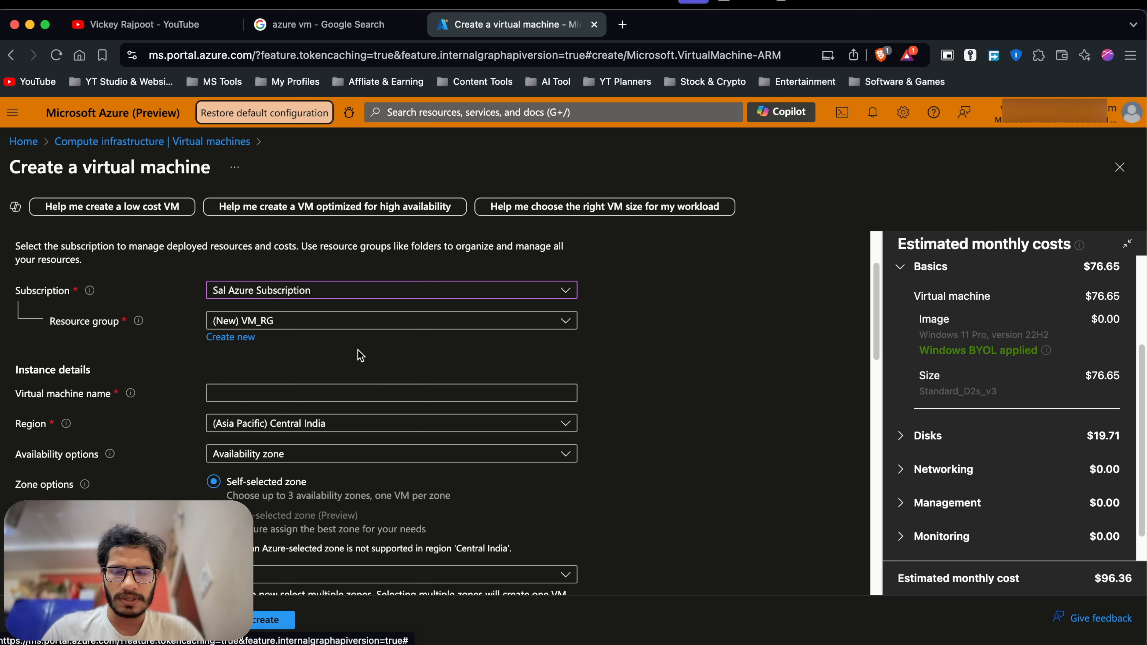
left_click(285, 395)
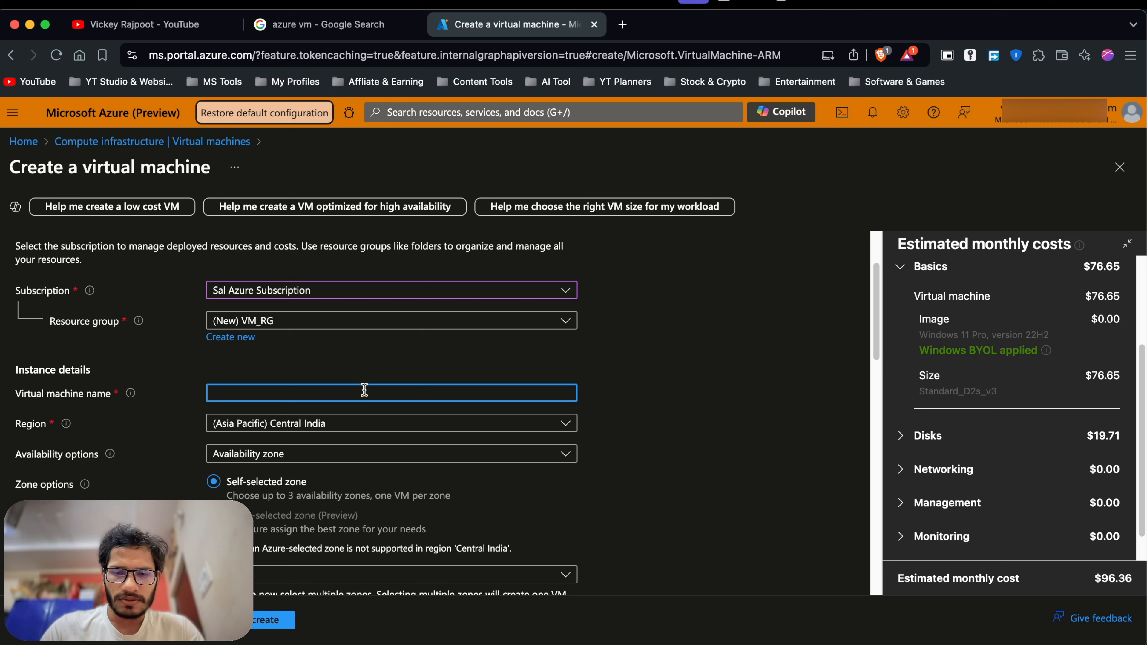
Name the virtual machine Win11VM.
type("WIN")
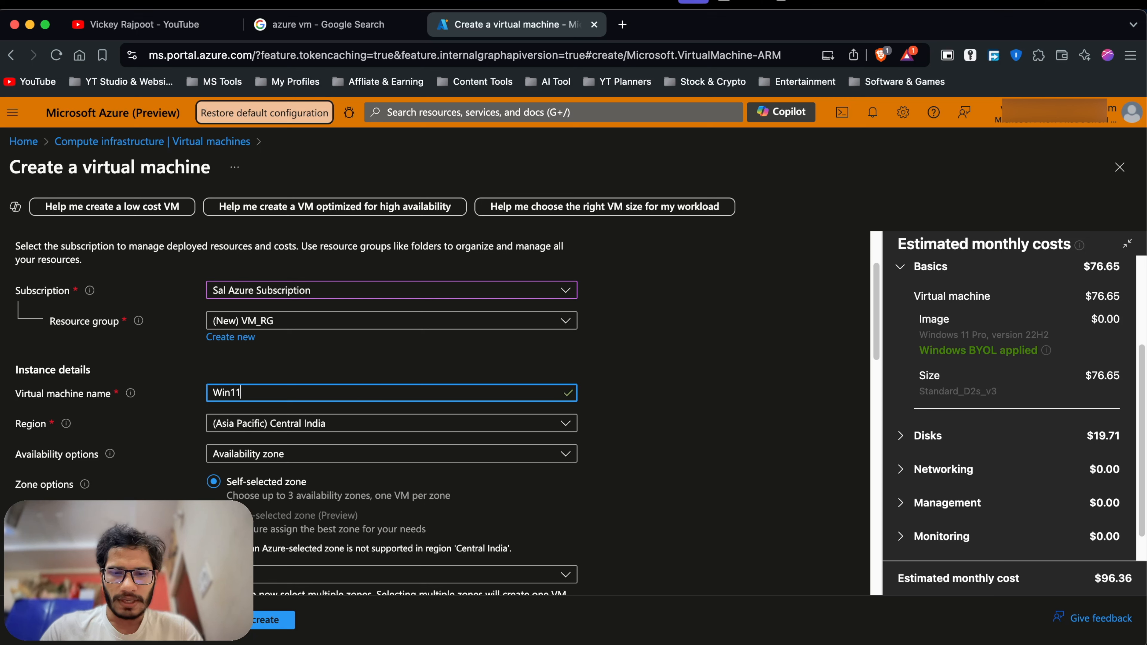
key("BackSpace")
key("BackSpace")
key("BackSpace")
type("VM")
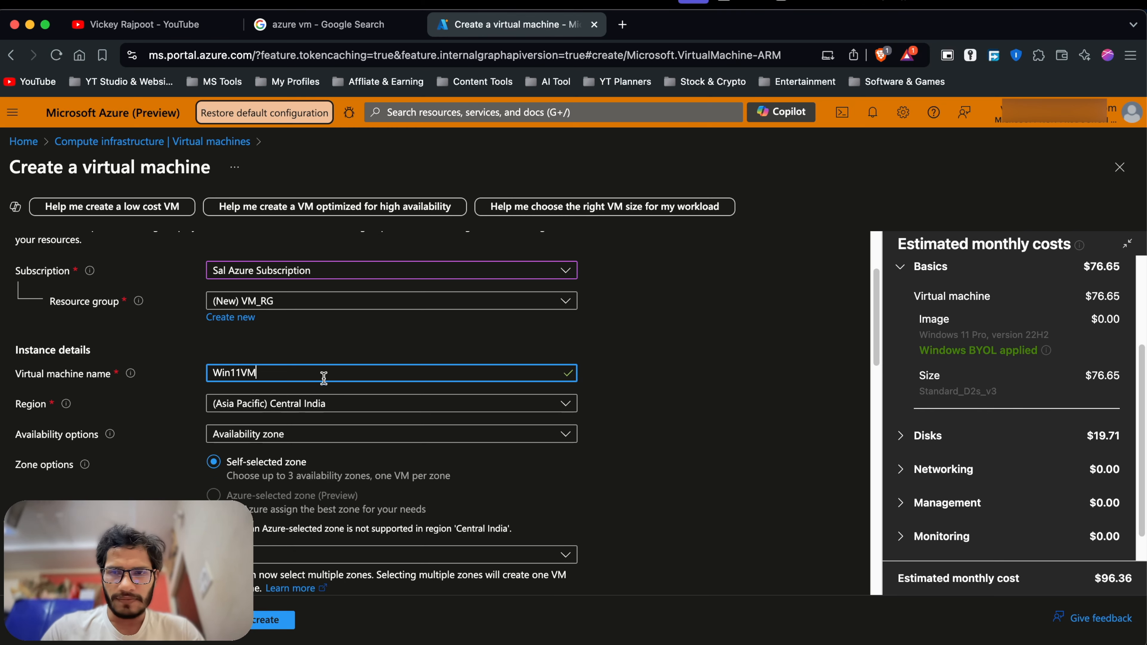
Filter the regions with 'CENT' and choose (Asia Pacific) Central India.
left_click(258, 400)
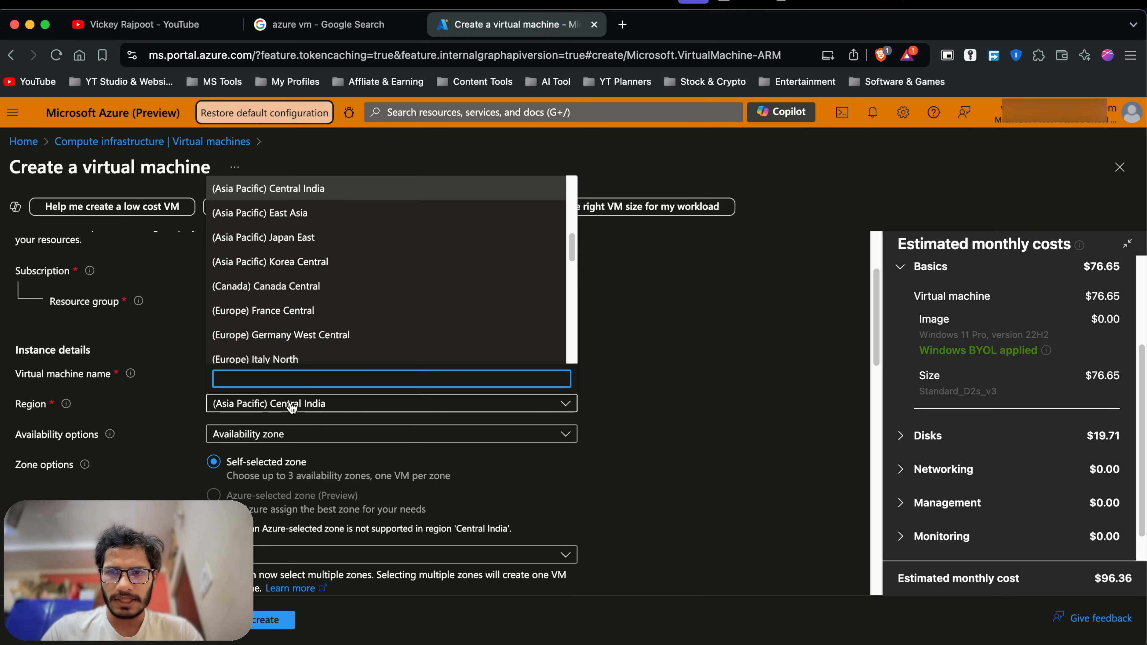
scroll(366, 266, "down", 3)
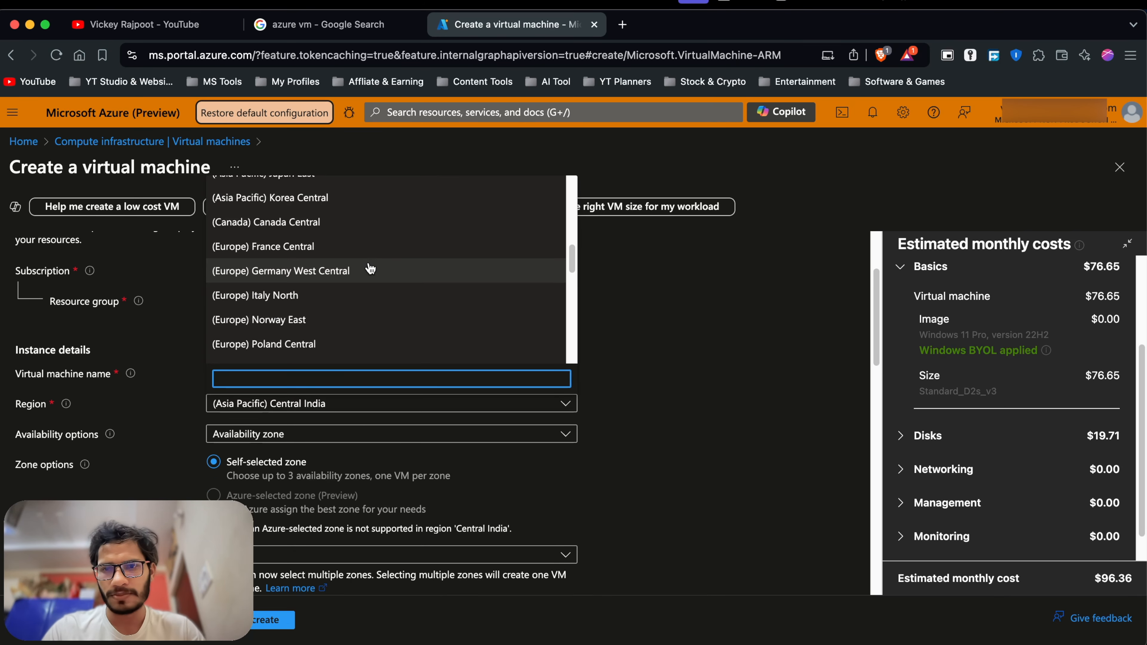
scroll(371, 268, "down", 2)
scroll(370, 269, "up", 3)
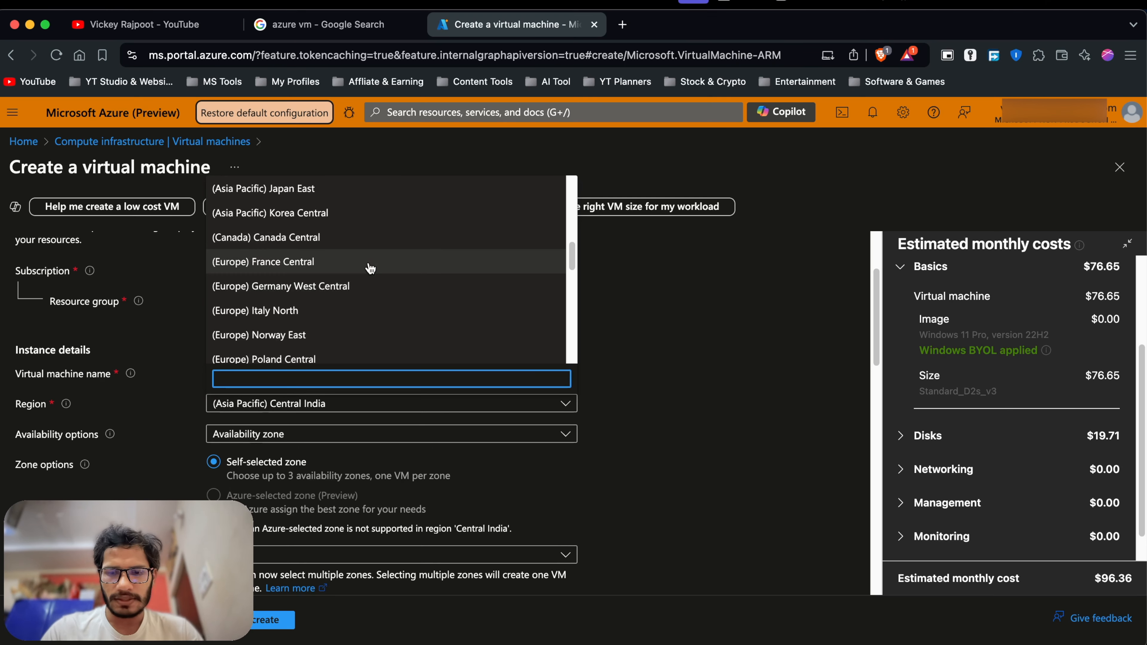
type("CENTE")
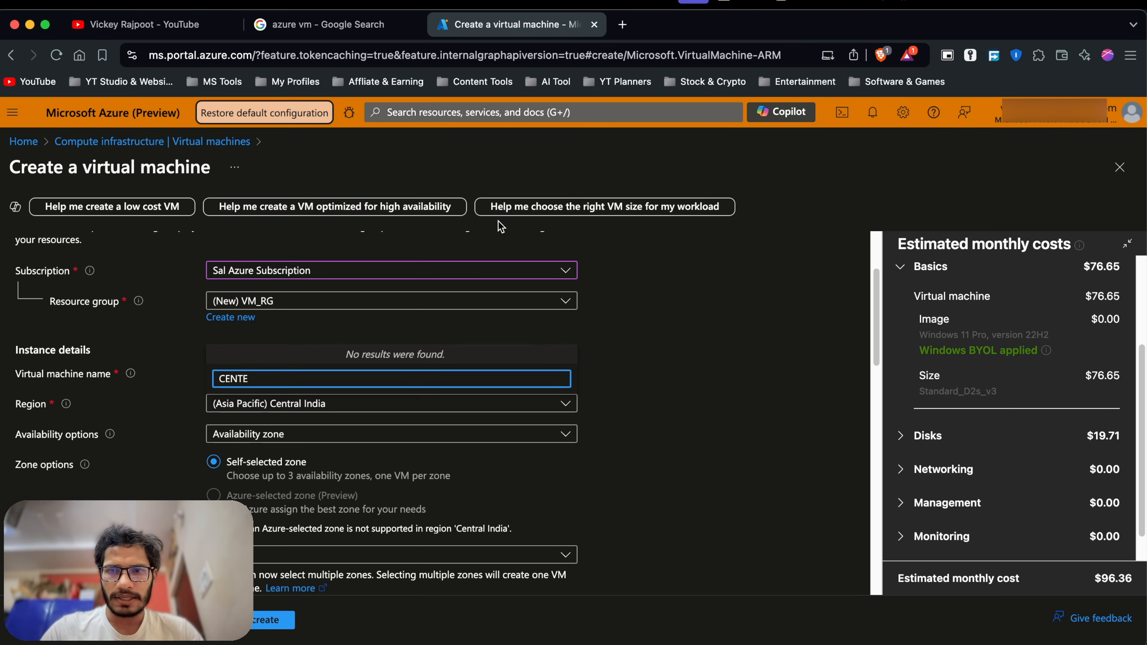
key("BackSpace")
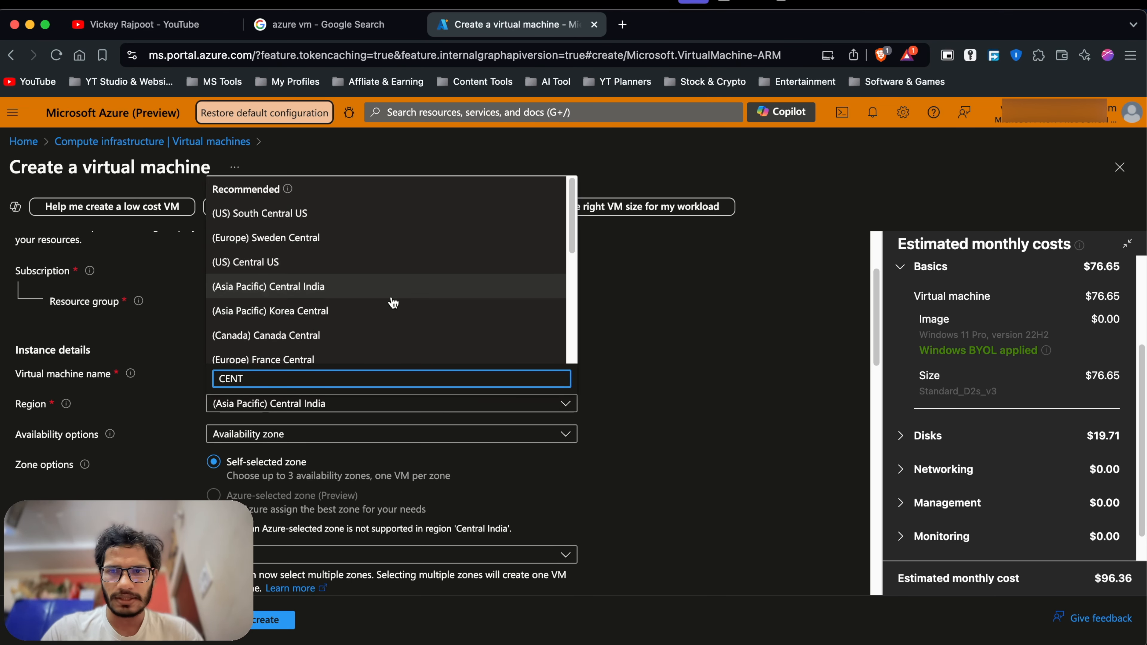
scroll(332, 315, "down", 1)
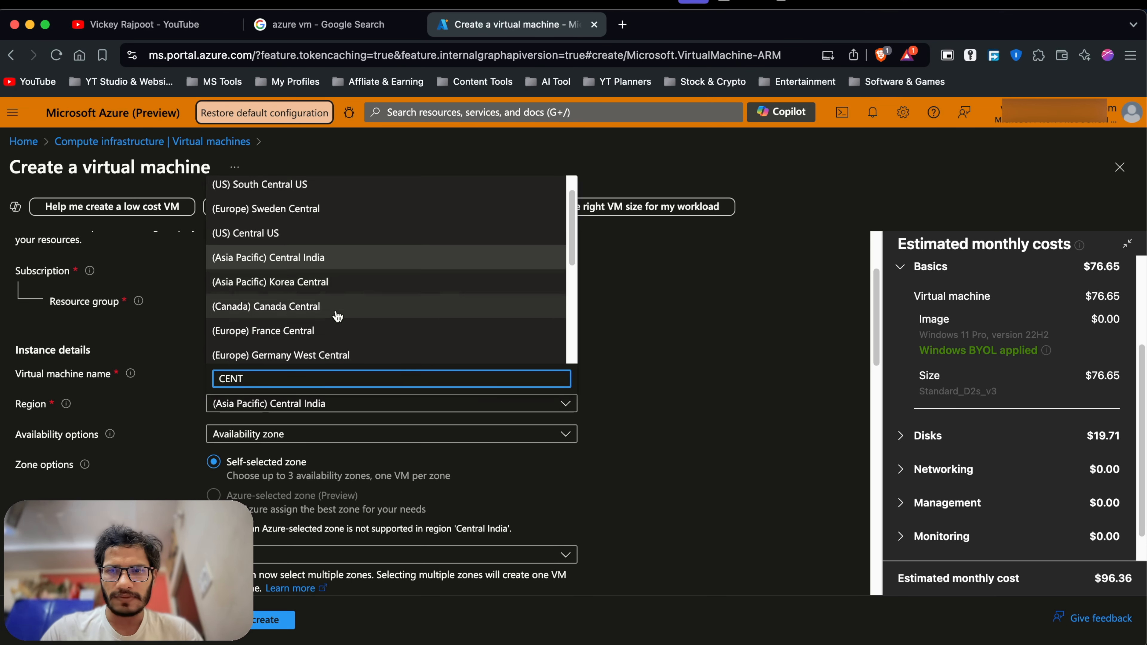
left_click(339, 263)
scroll(340, 391, "down", 1)
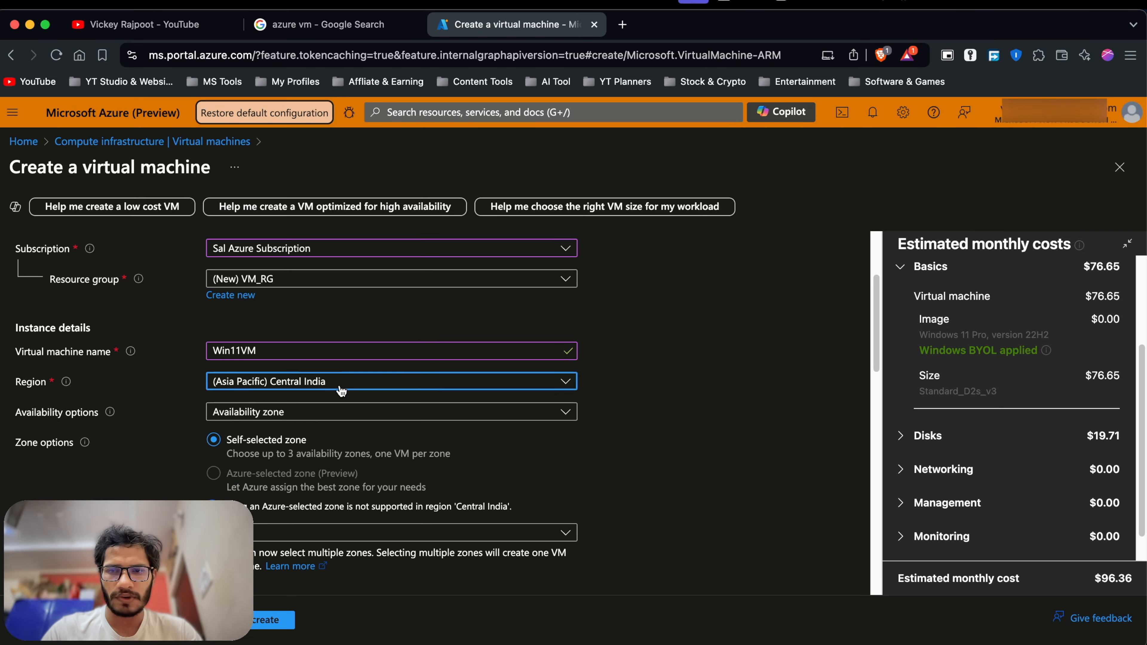
scroll(340, 390, "down", 1)
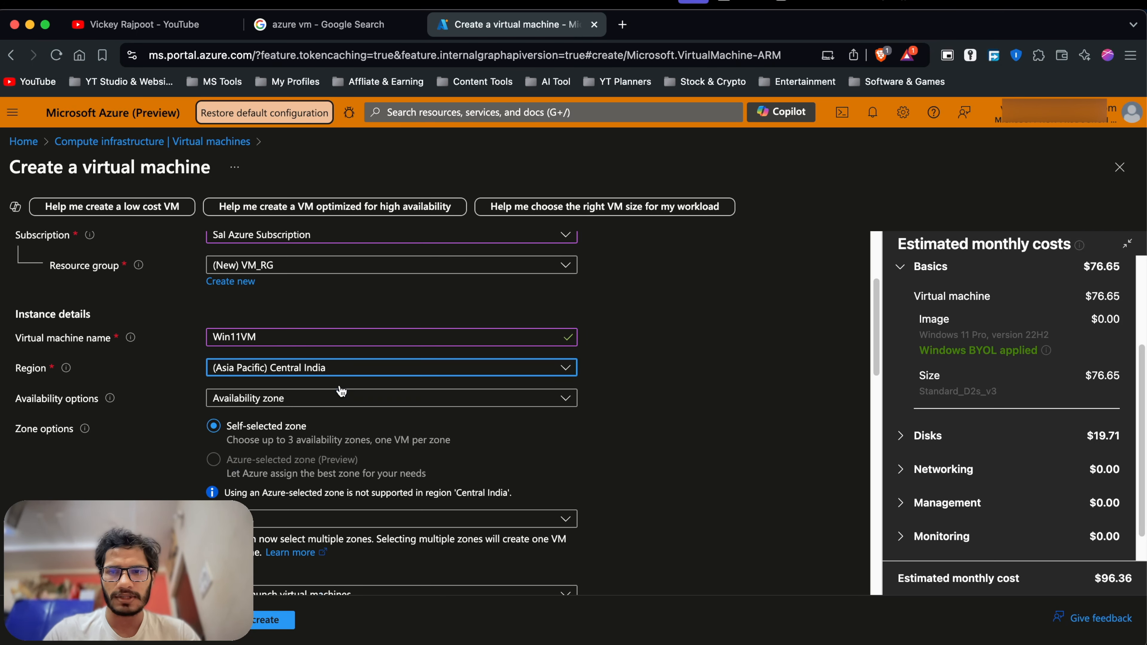
Keep Availability zone as the VM's availability option.
left_click(297, 407)
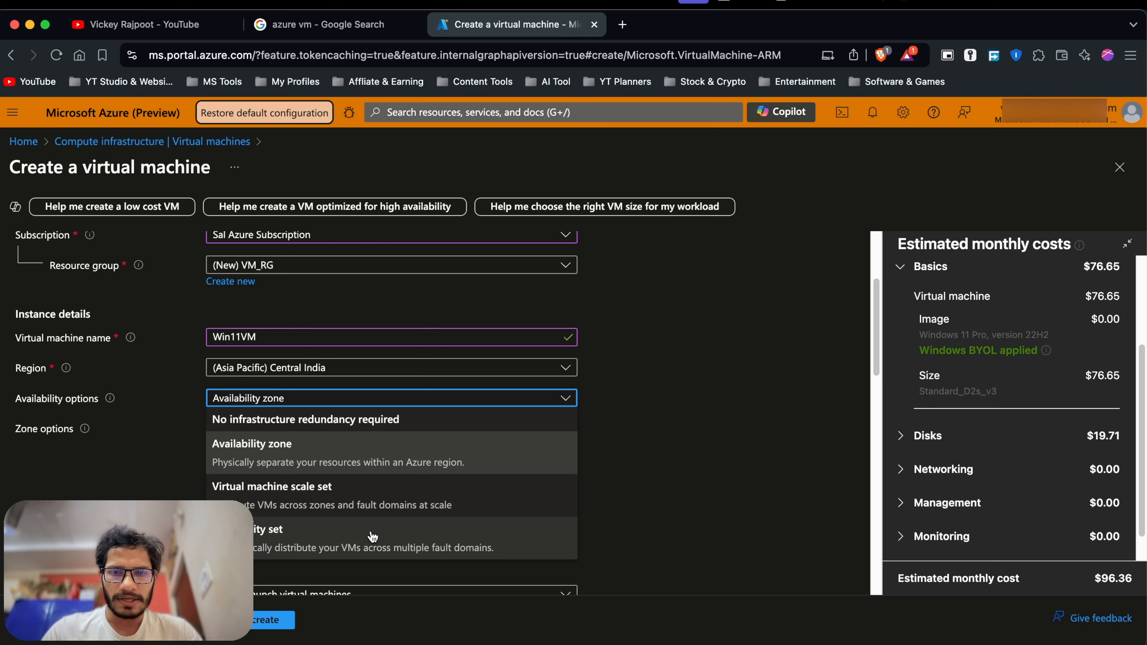
left_click(658, 474)
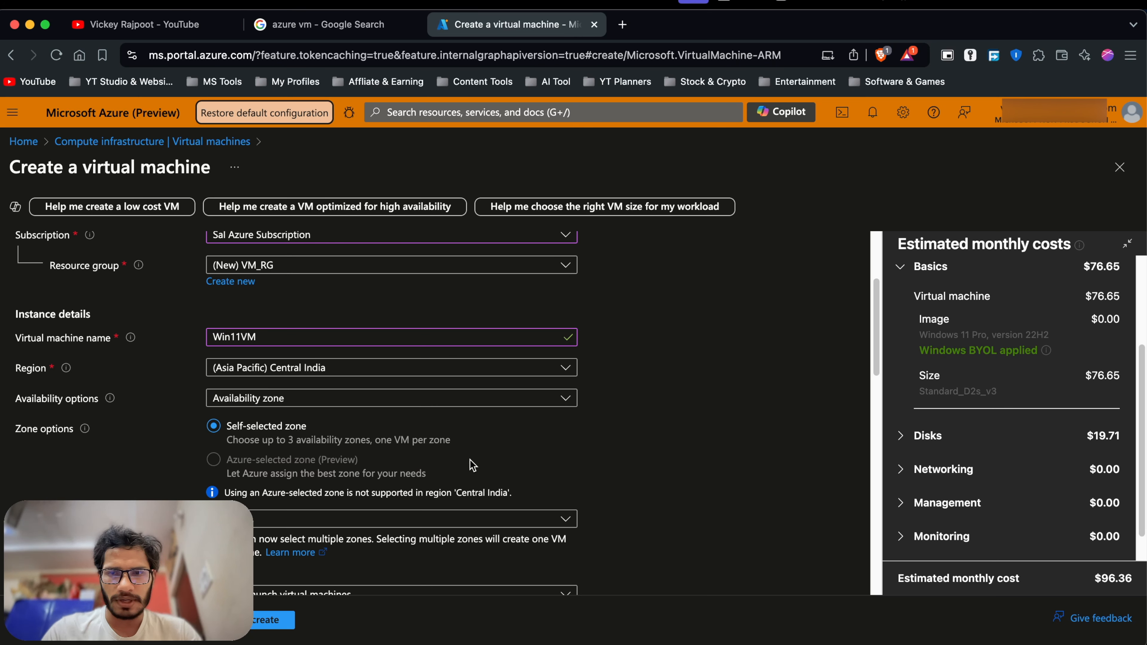
left_click(310, 404)
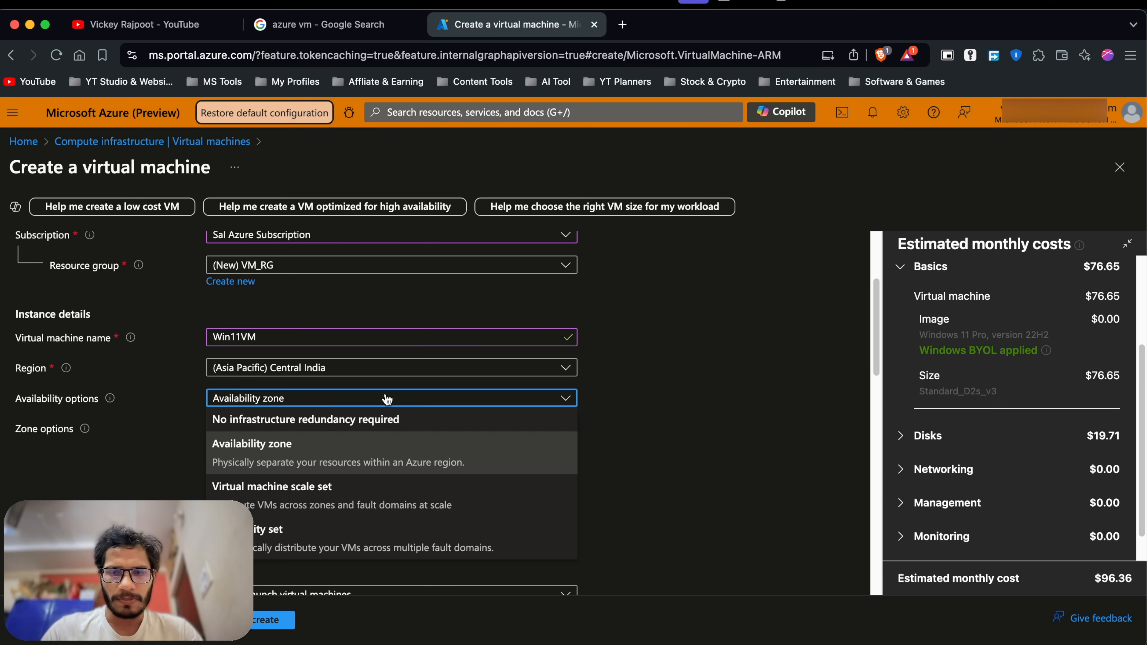
left_click(718, 396)
left_click(260, 404)
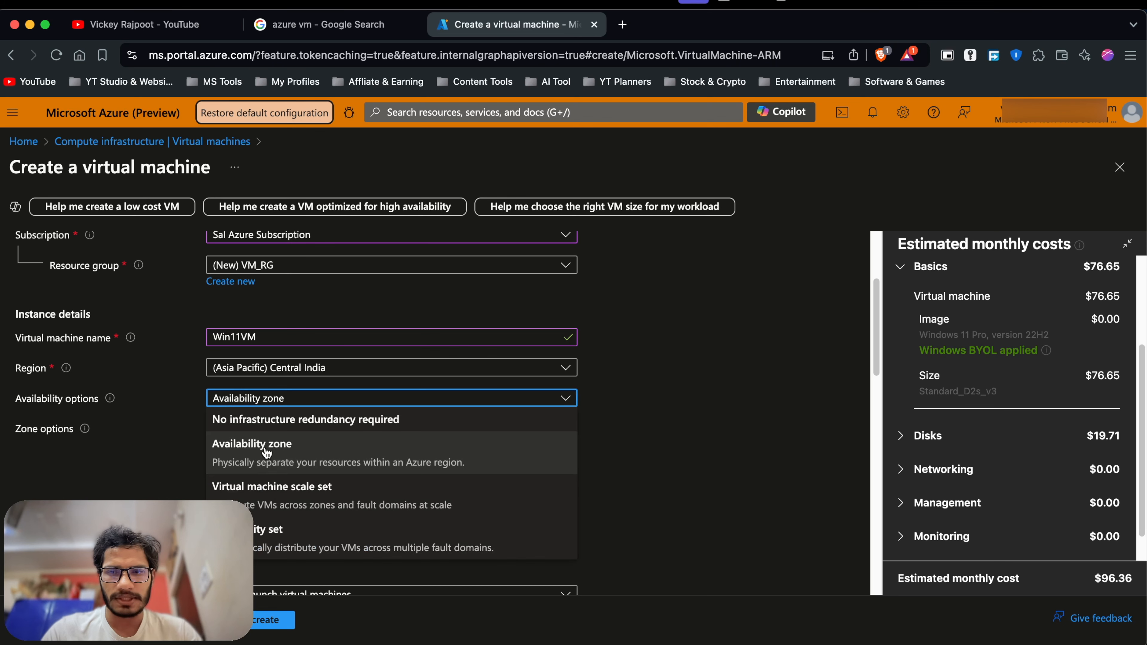
left_click(294, 454)
scroll(641, 421, "down", 1)
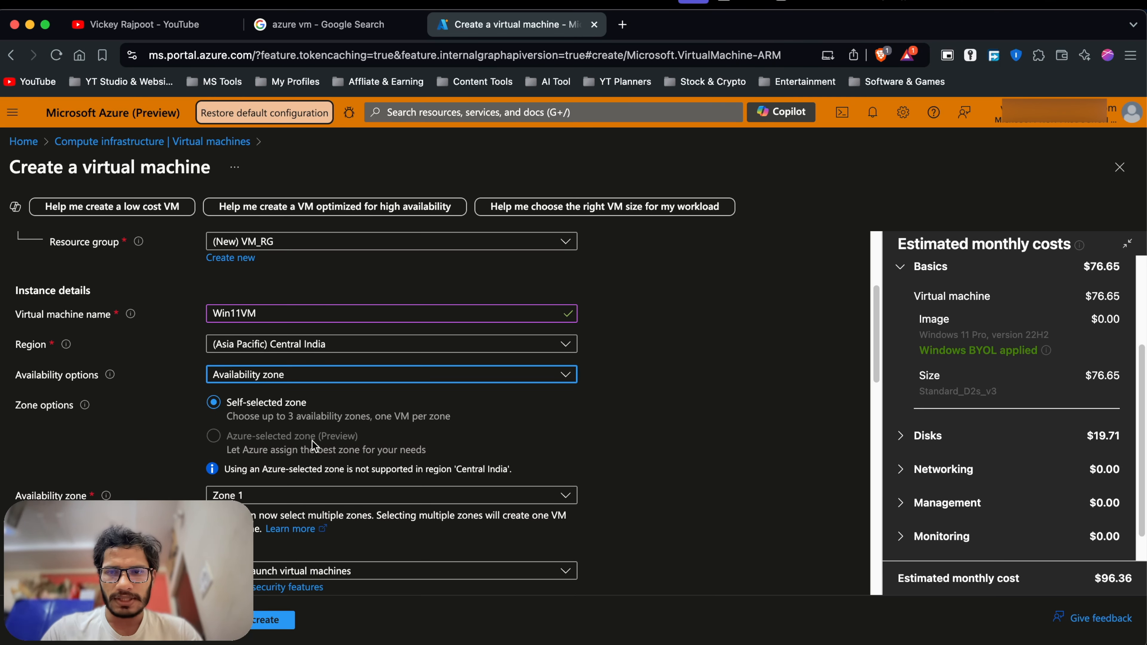
scroll(316, 446, "down", 1)
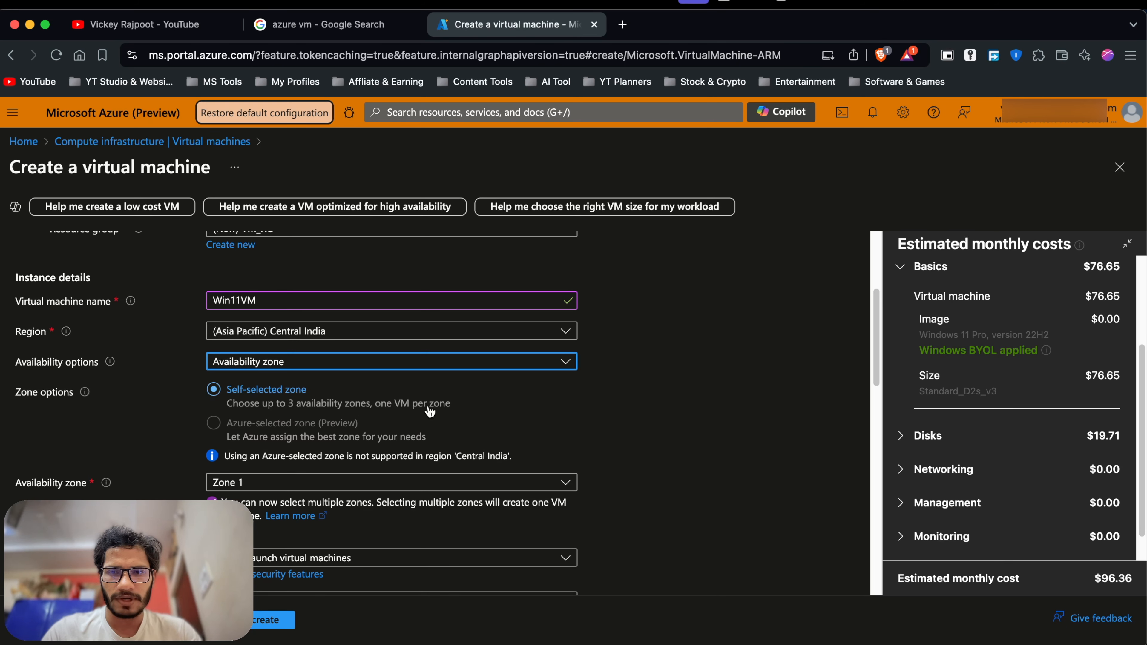
scroll(246, 446, "down", 1)
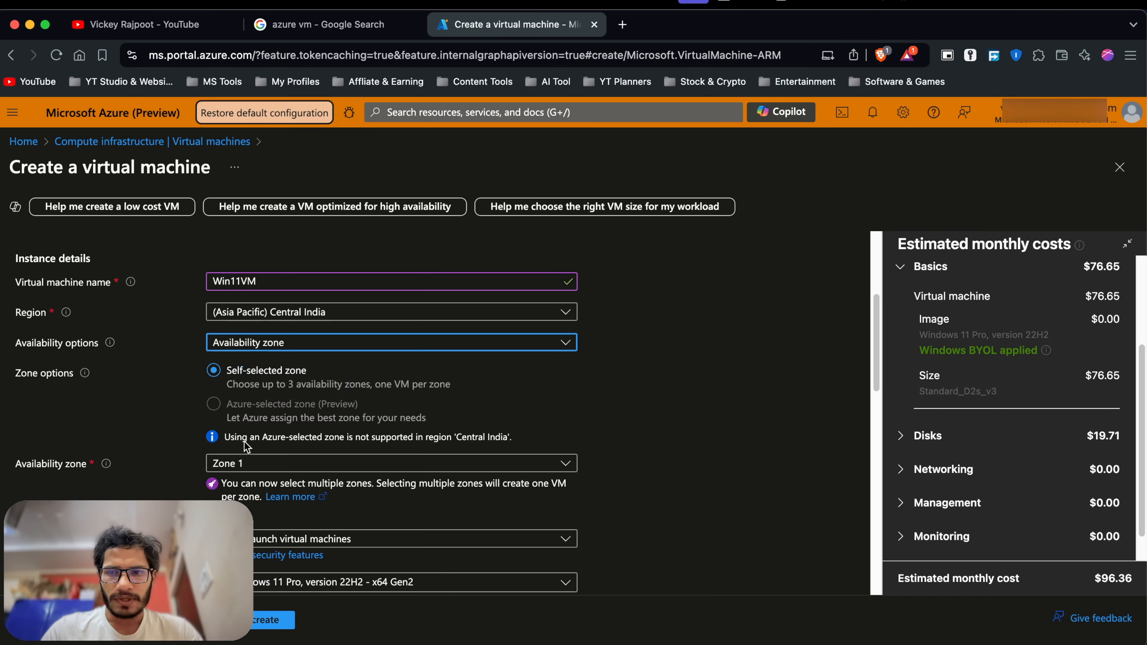
Leave Zone 1 as the only availability zone, unticking and re-ticking it.
left_click(247, 463)
left_click(221, 484)
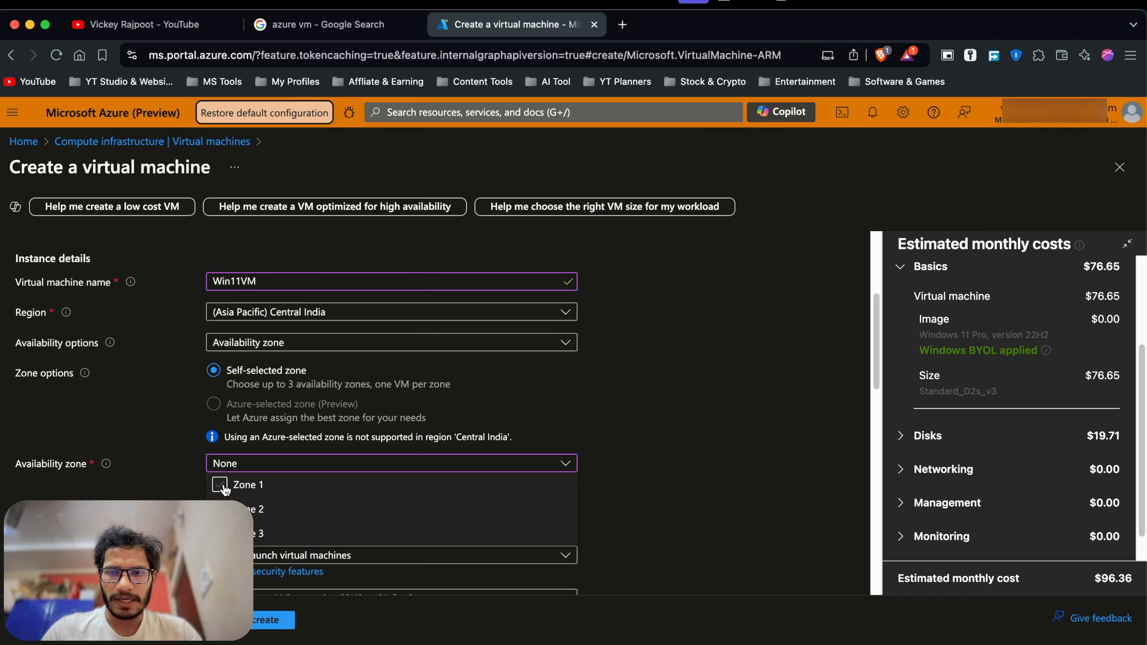
left_click(669, 428)
scroll(669, 429, "down", 4)
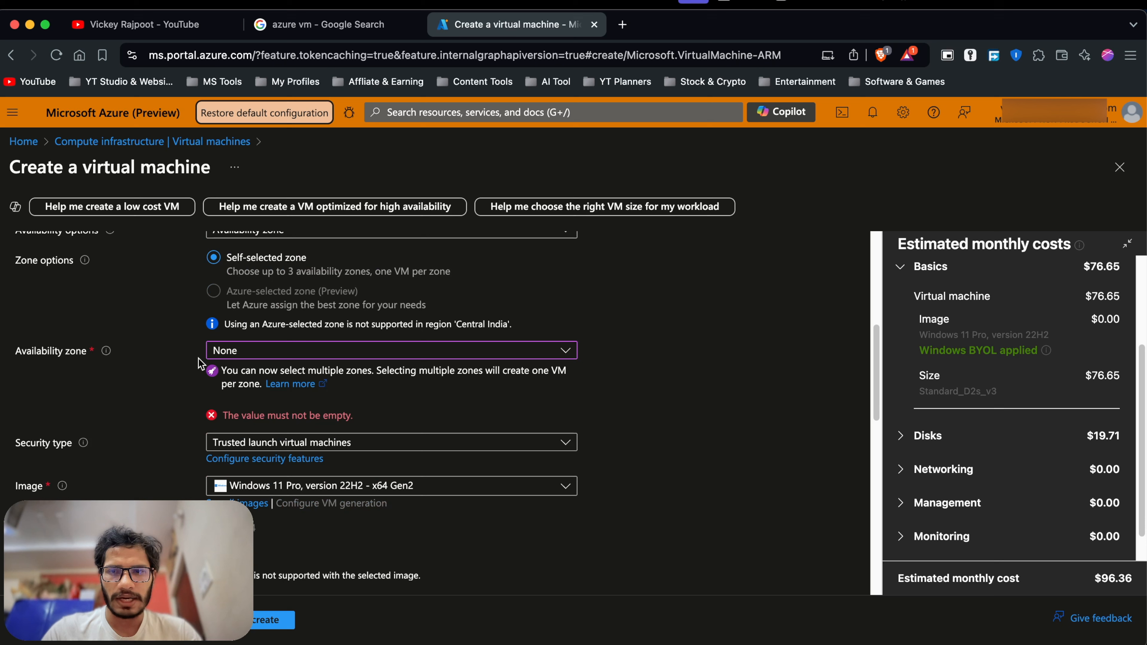
left_click(253, 351)
left_click(227, 372)
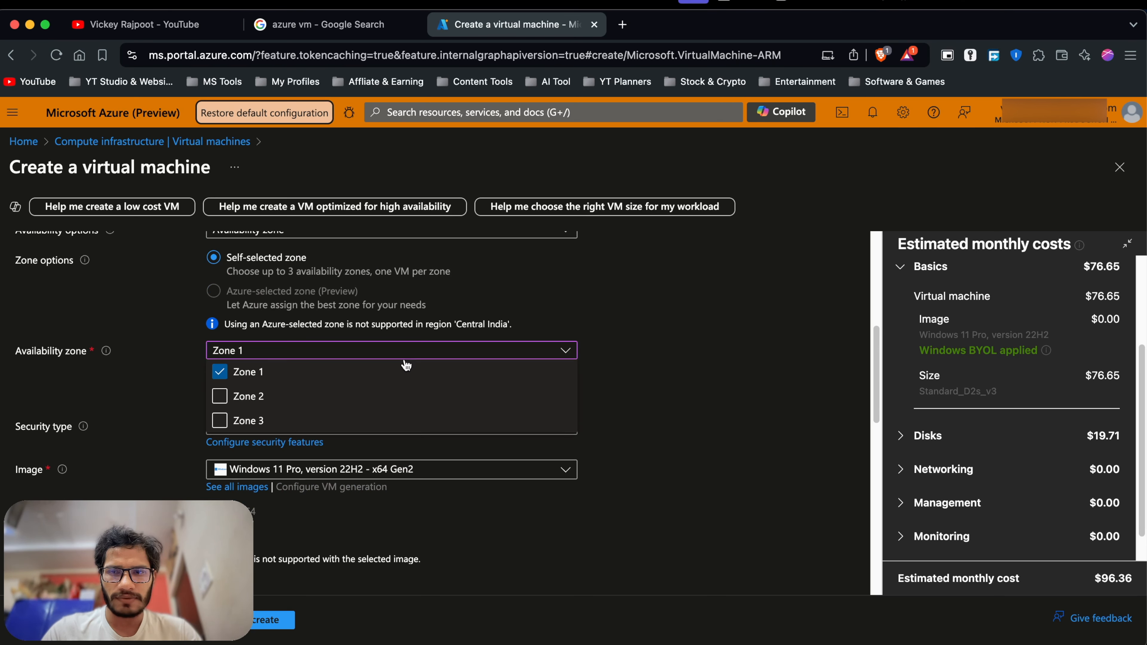
left_click(663, 342)
scroll(174, 433, "down", 3)
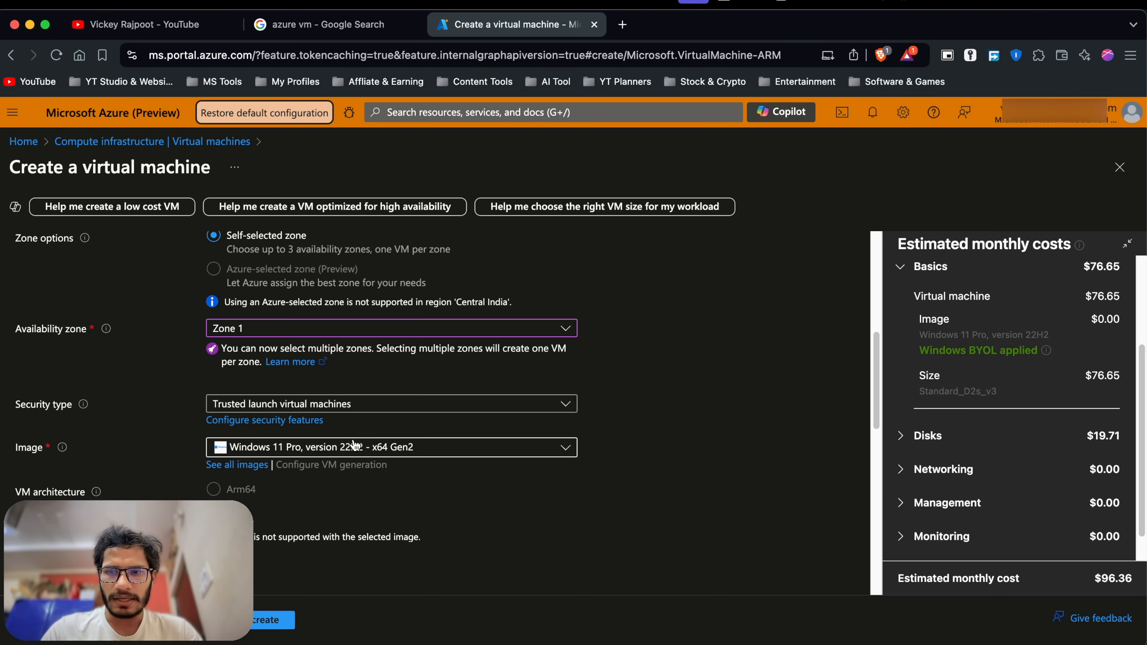
left_click(268, 361)
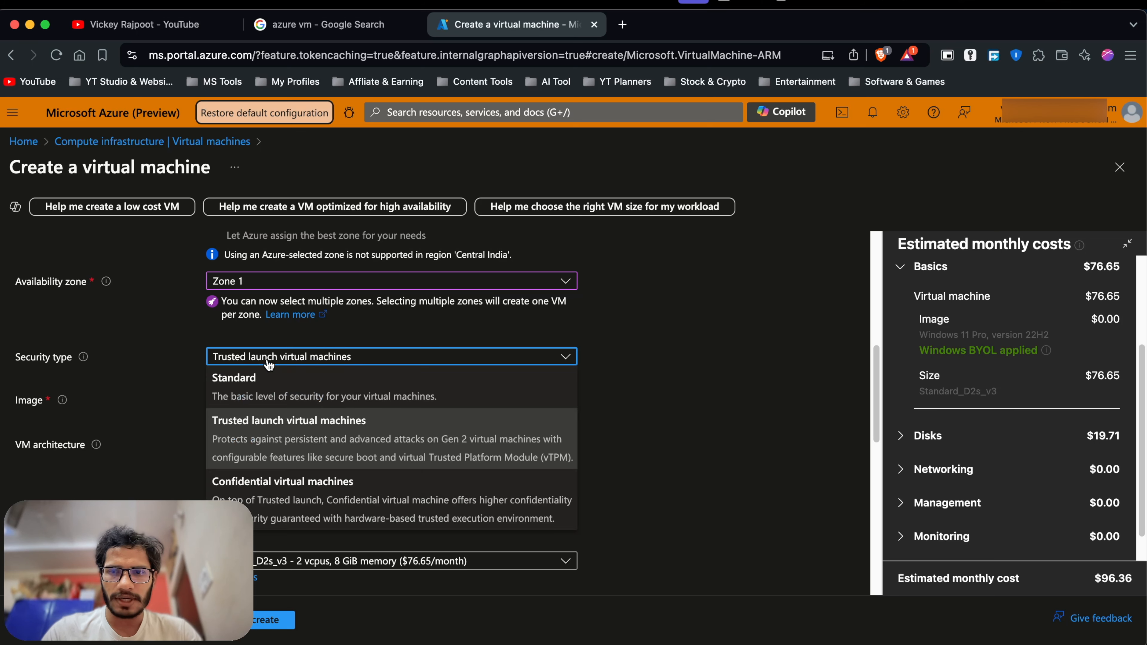
left_click(633, 346)
left_click(332, 364)
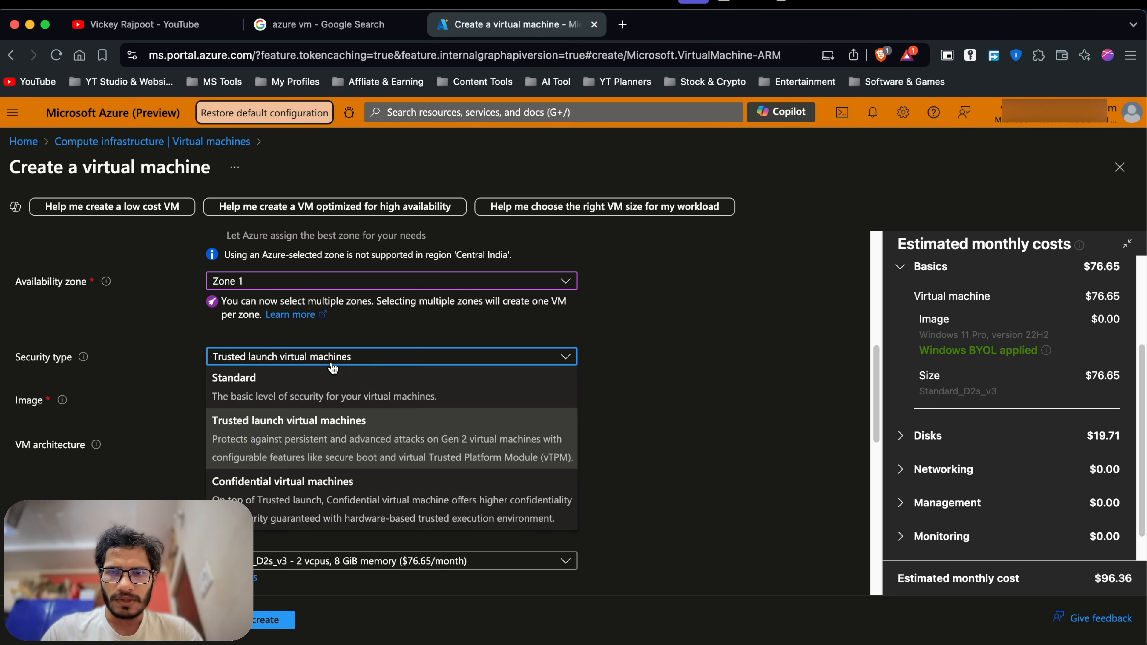
left_click(147, 374)
left_click(259, 358)
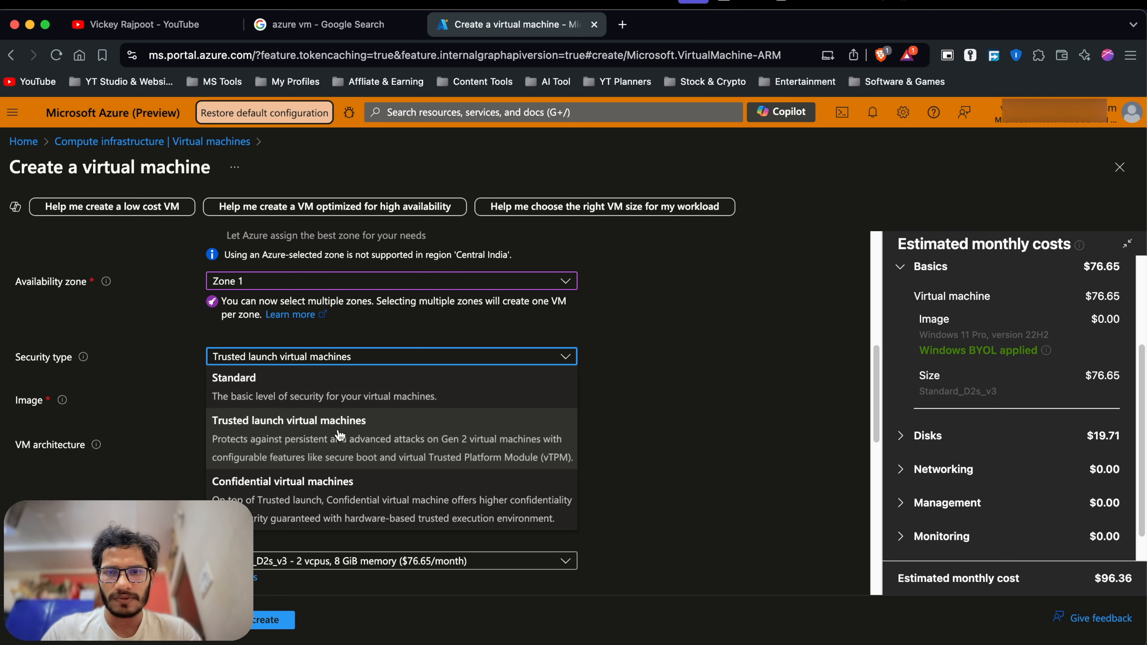
left_click(629, 409)
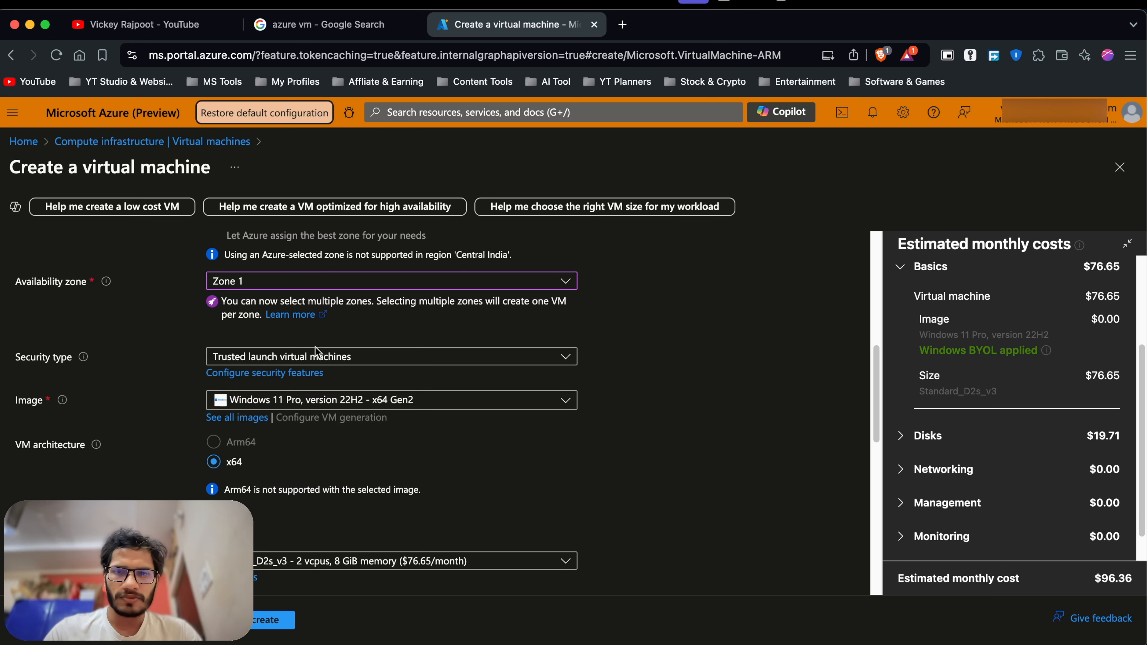
left_click(328, 355)
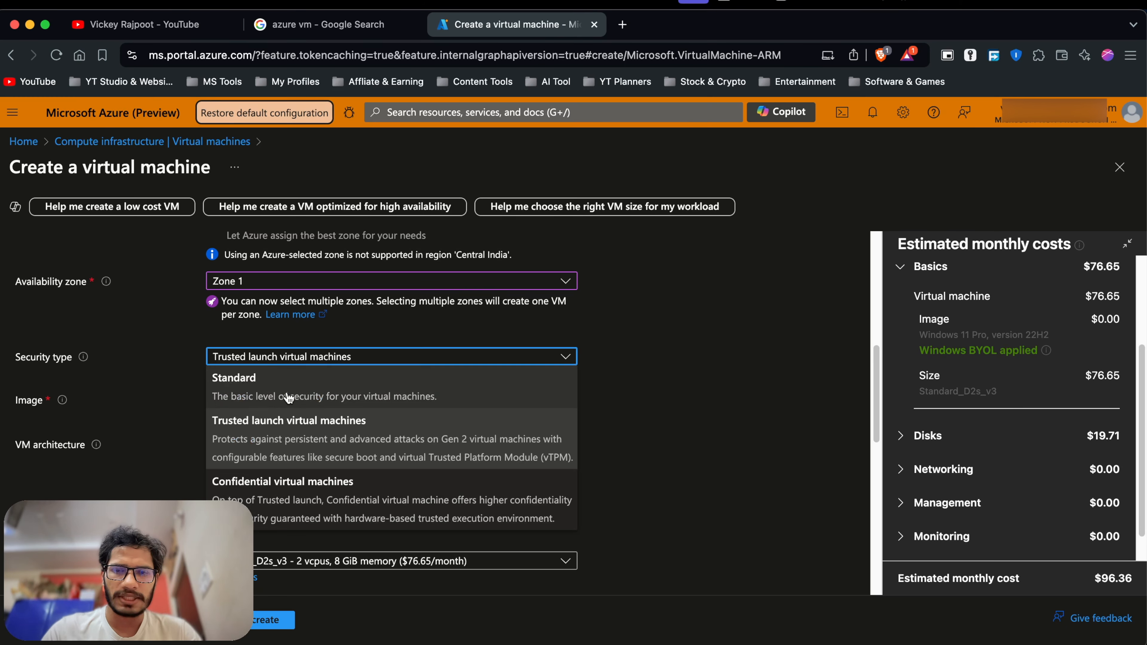
left_click(737, 342)
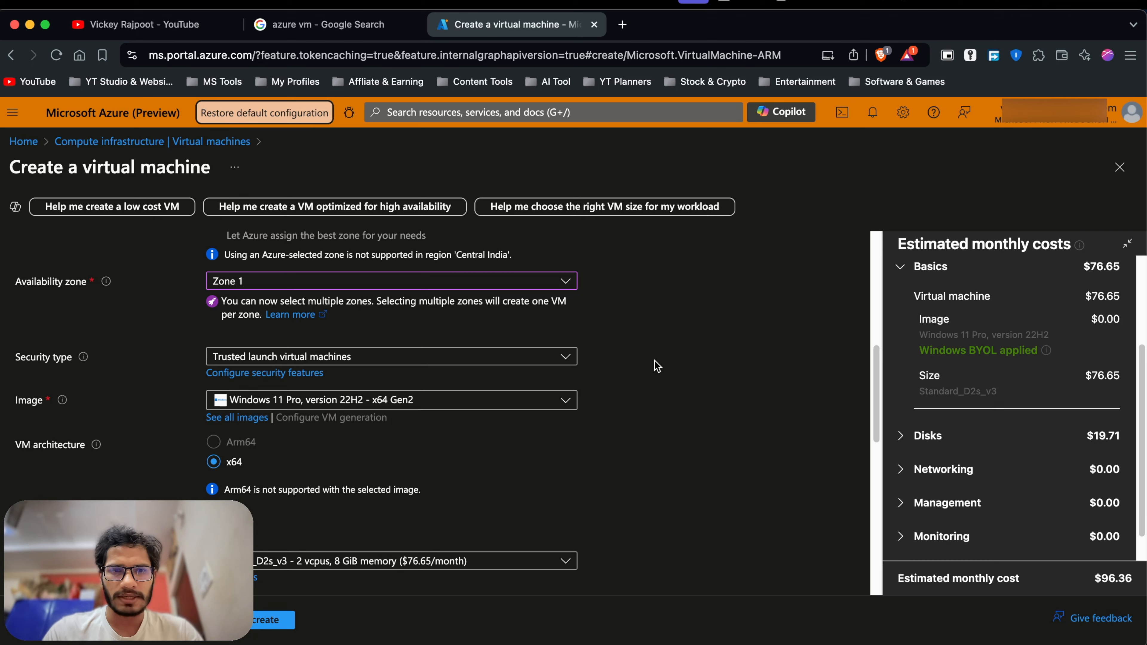
left_click(369, 362)
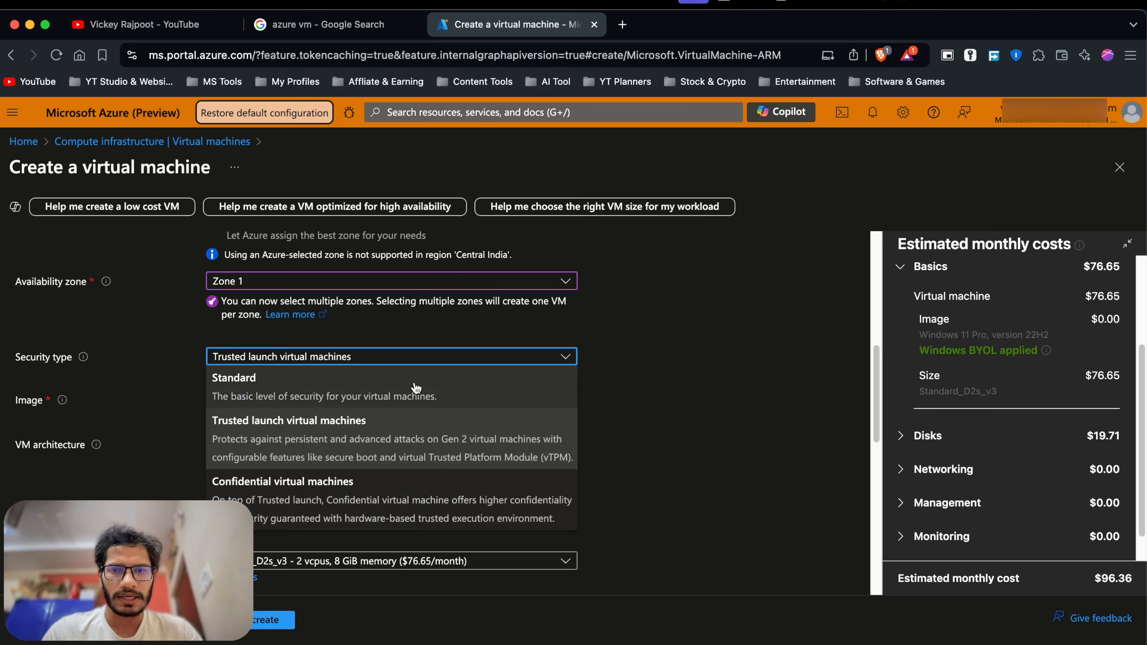
left_click(665, 449)
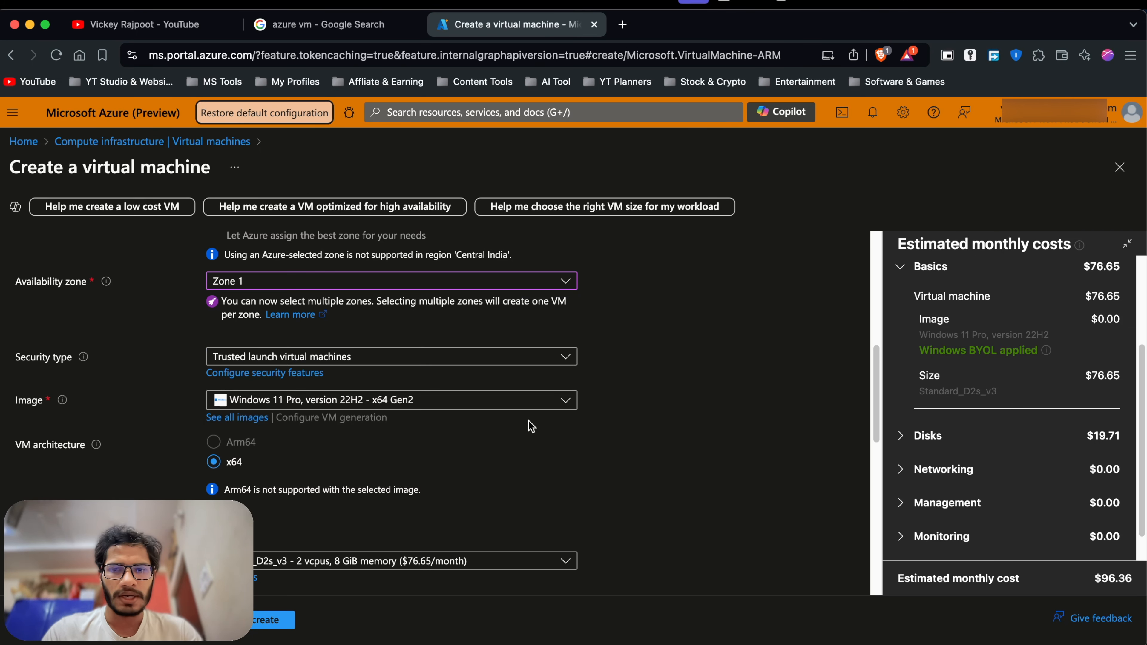
left_click(380, 361)
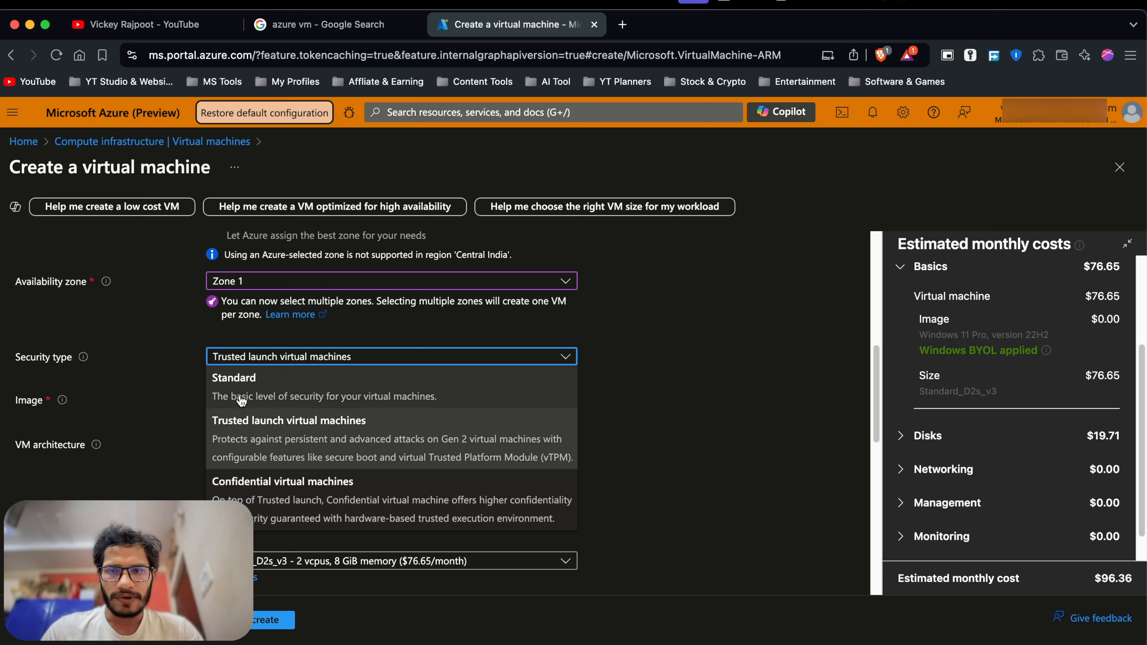
left_click(657, 403)
scroll(361, 390, "down", 1)
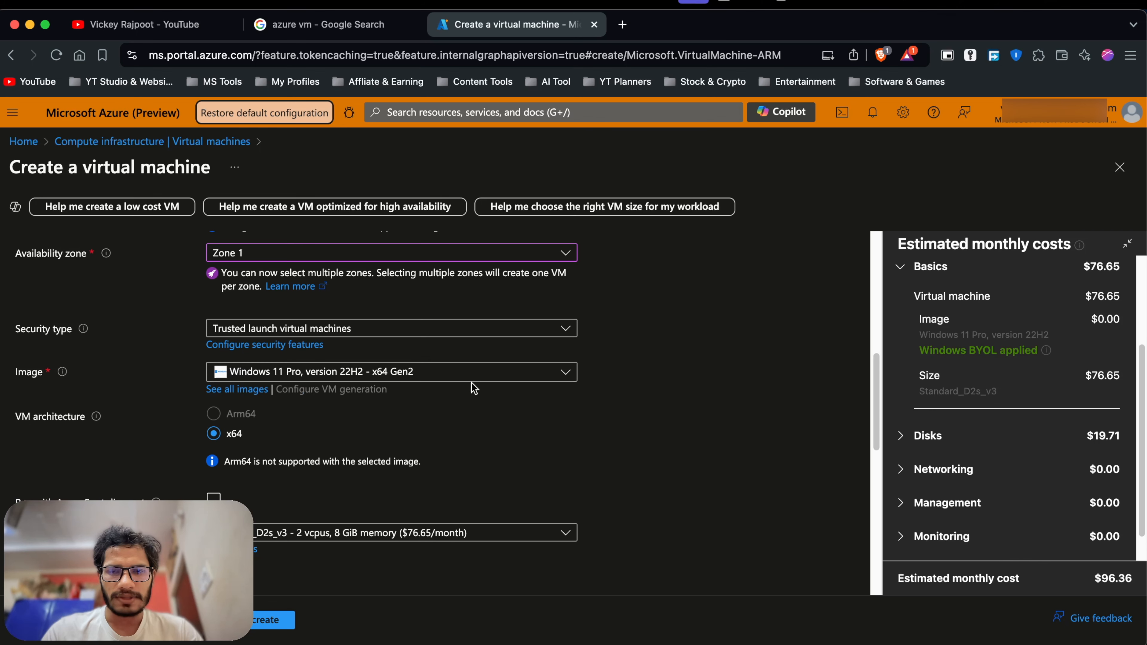
scroll(471, 387, "down", 1)
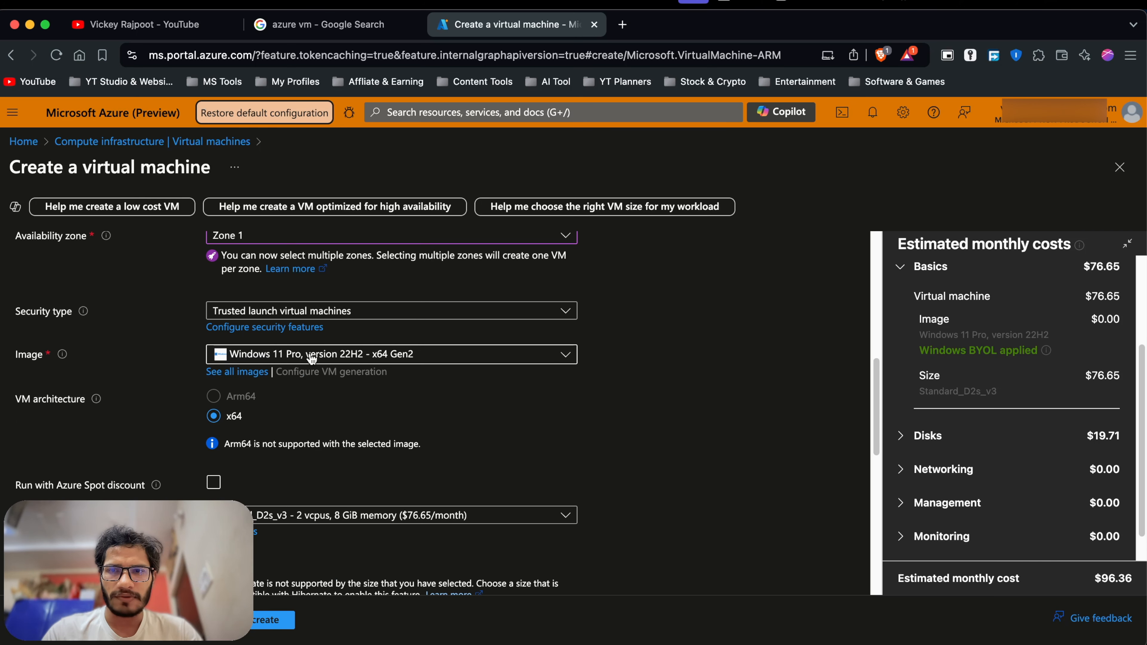
scroll(311, 358, "up", 1)
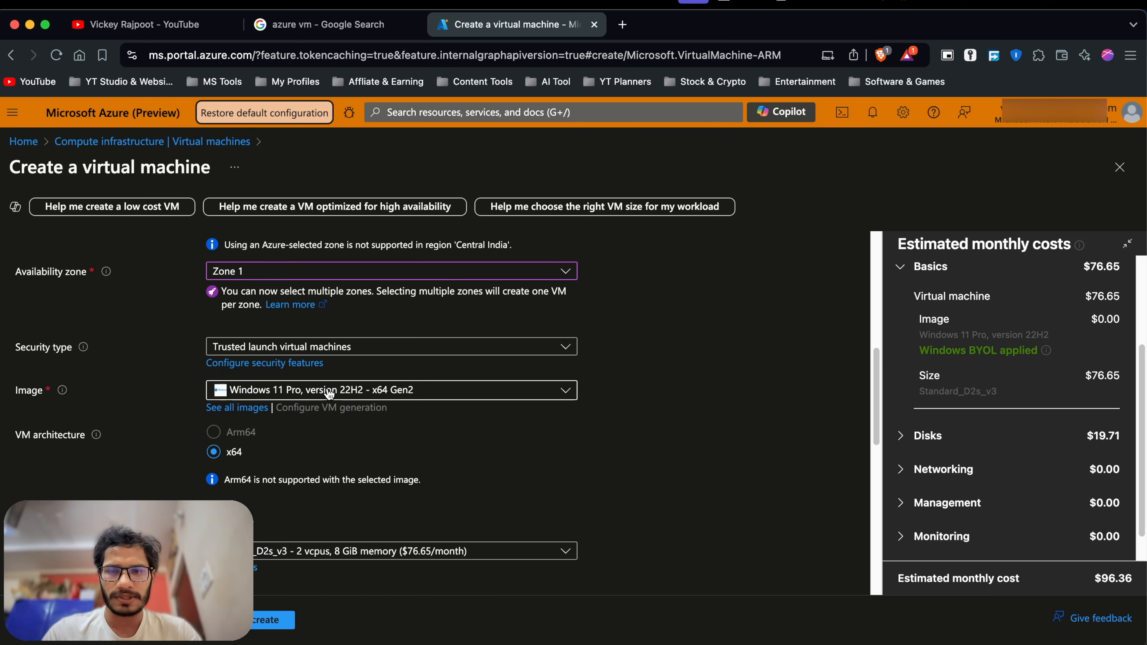
left_click(366, 393)
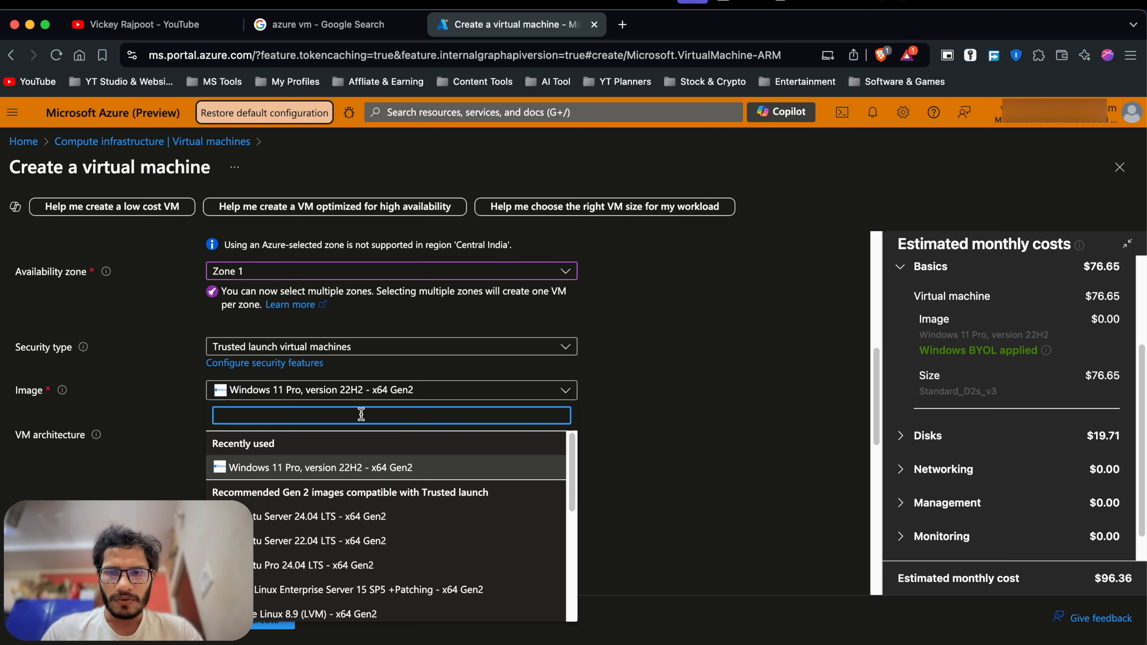
scroll(326, 447, "down", 2)
scroll(304, 485, "down", 1)
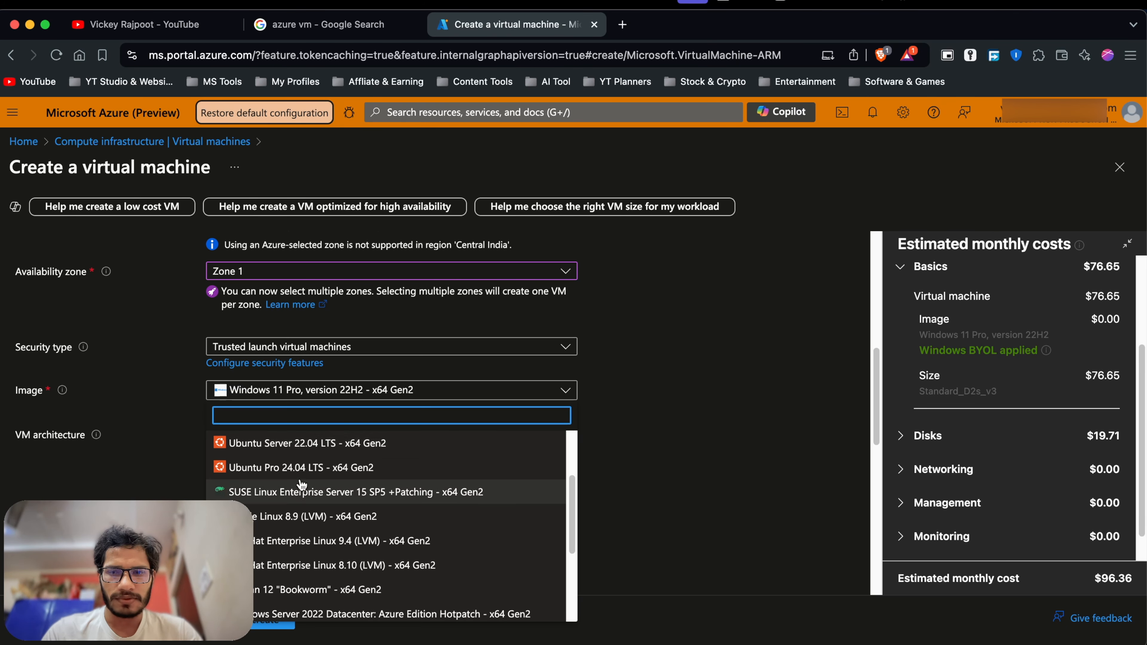
scroll(302, 506, "down", 3)
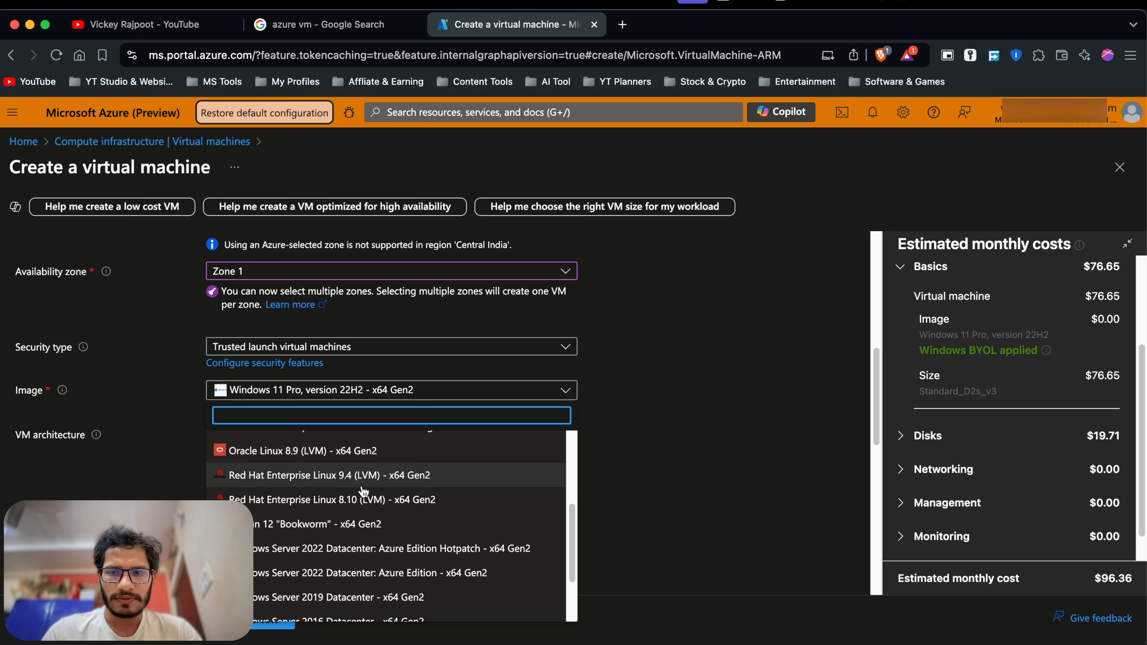
scroll(319, 510, "down", 4)
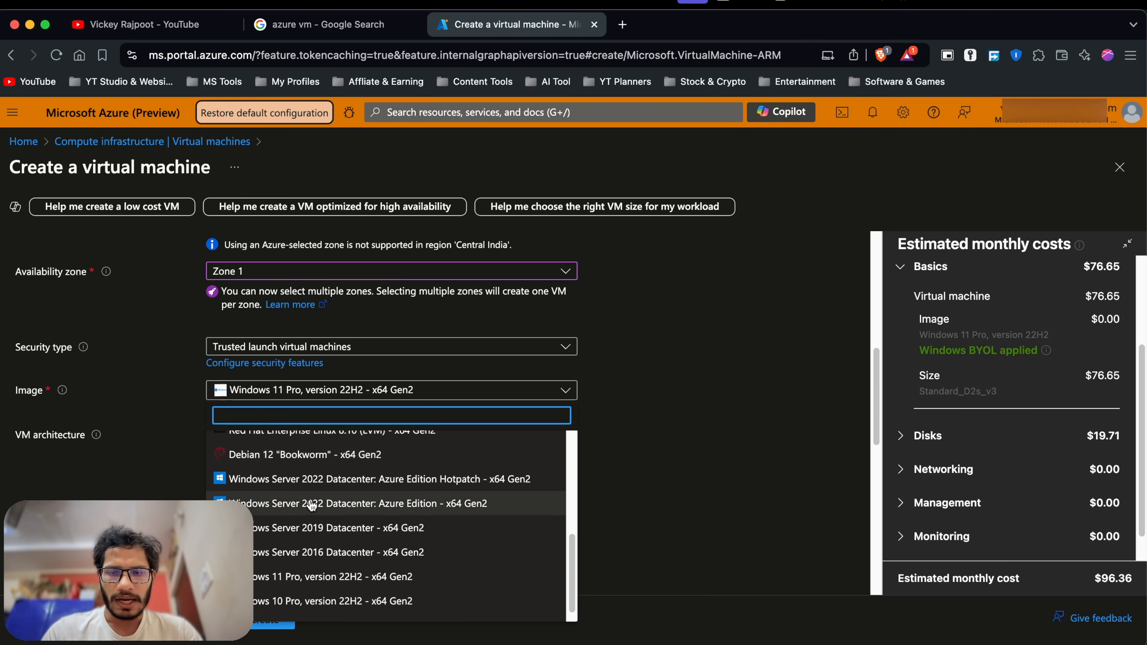
scroll(328, 469, "up", 1)
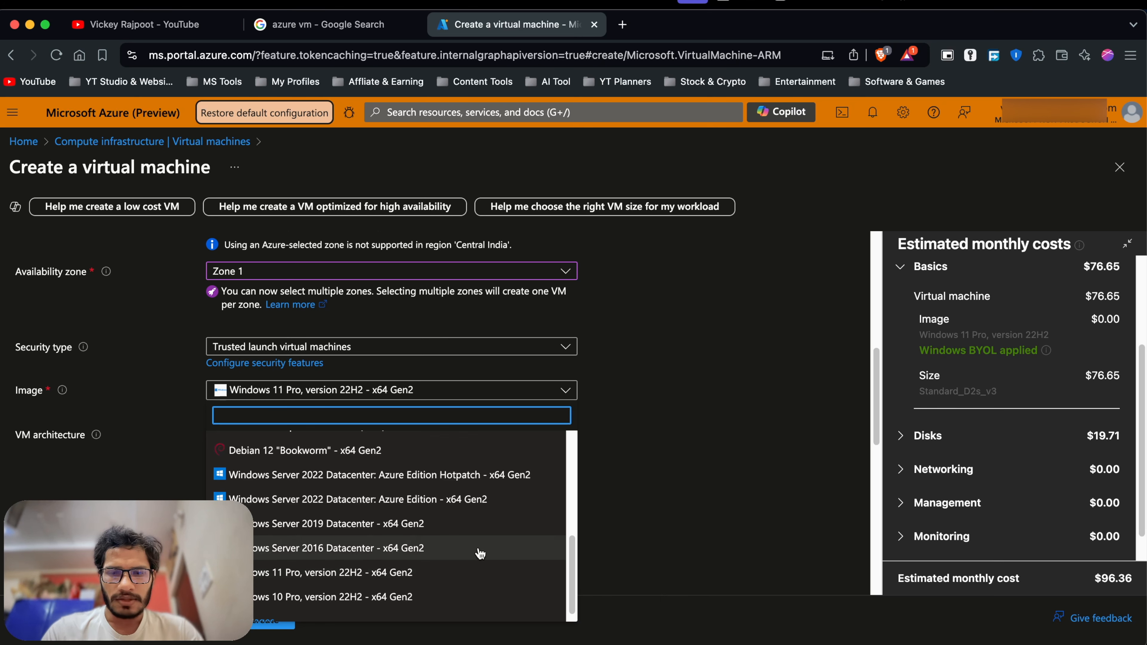
scroll(332, 577, "down", 1)
left_click(297, 563)
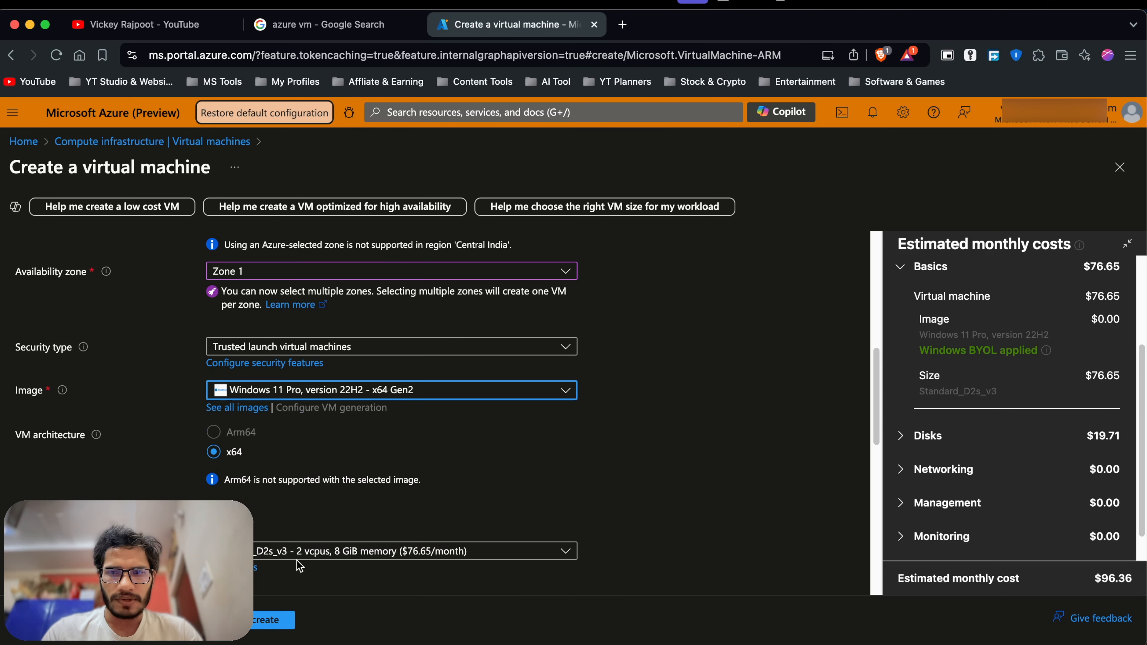
scroll(468, 486, "down", 1)
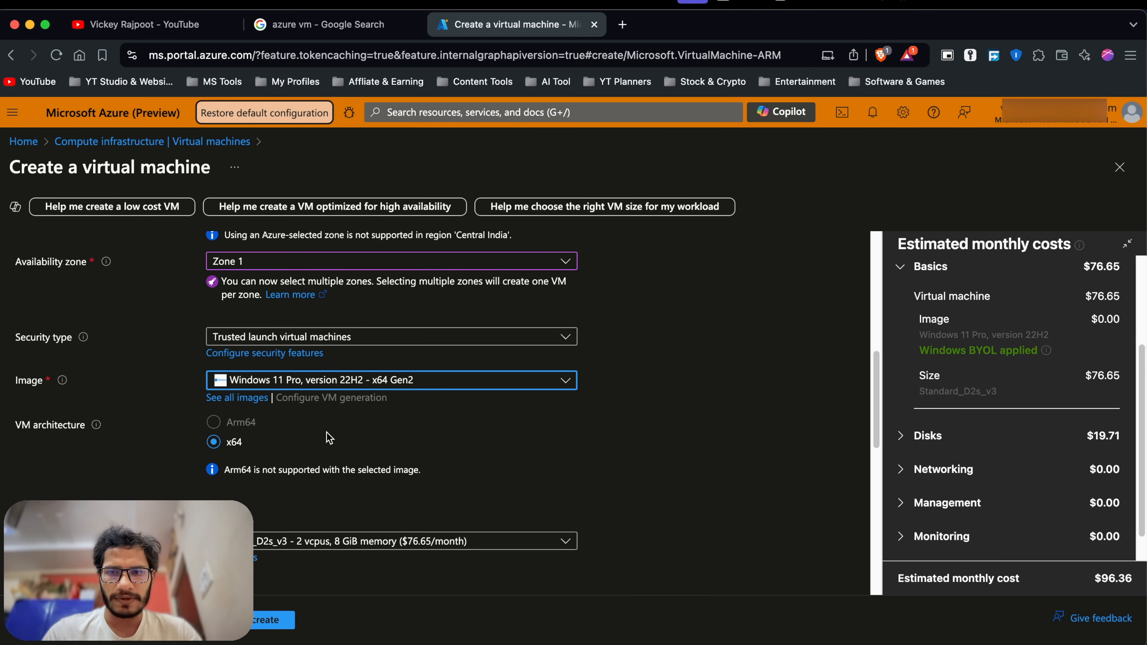
scroll(329, 437, "down", 1)
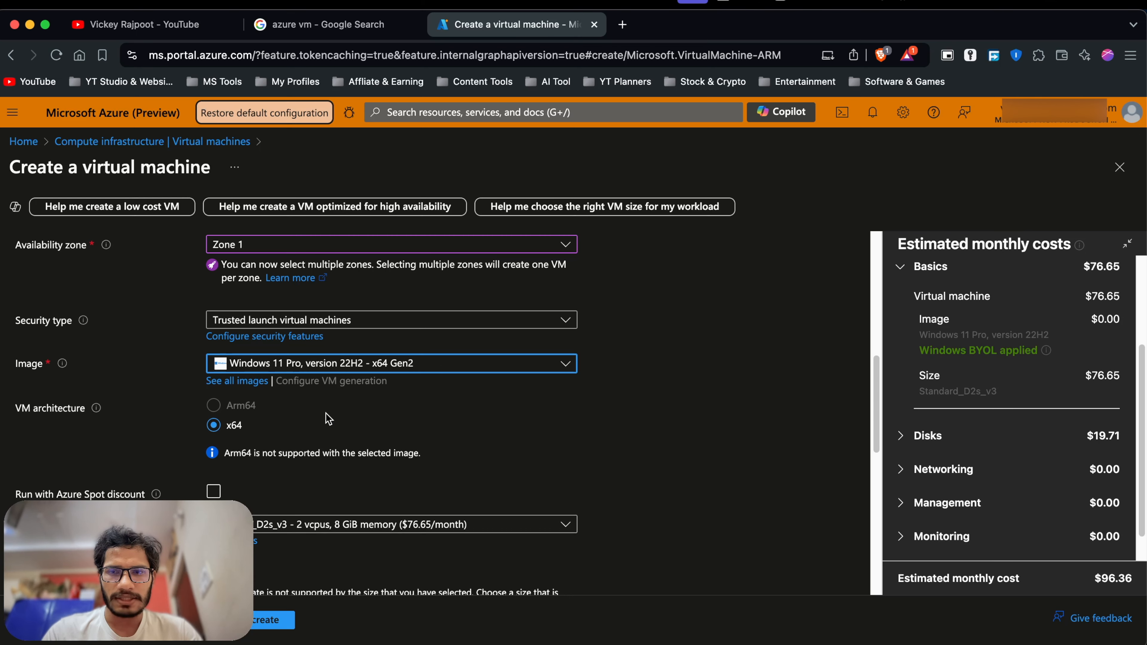
scroll(328, 419, "down", 1)
scroll(335, 390, "up", 1)
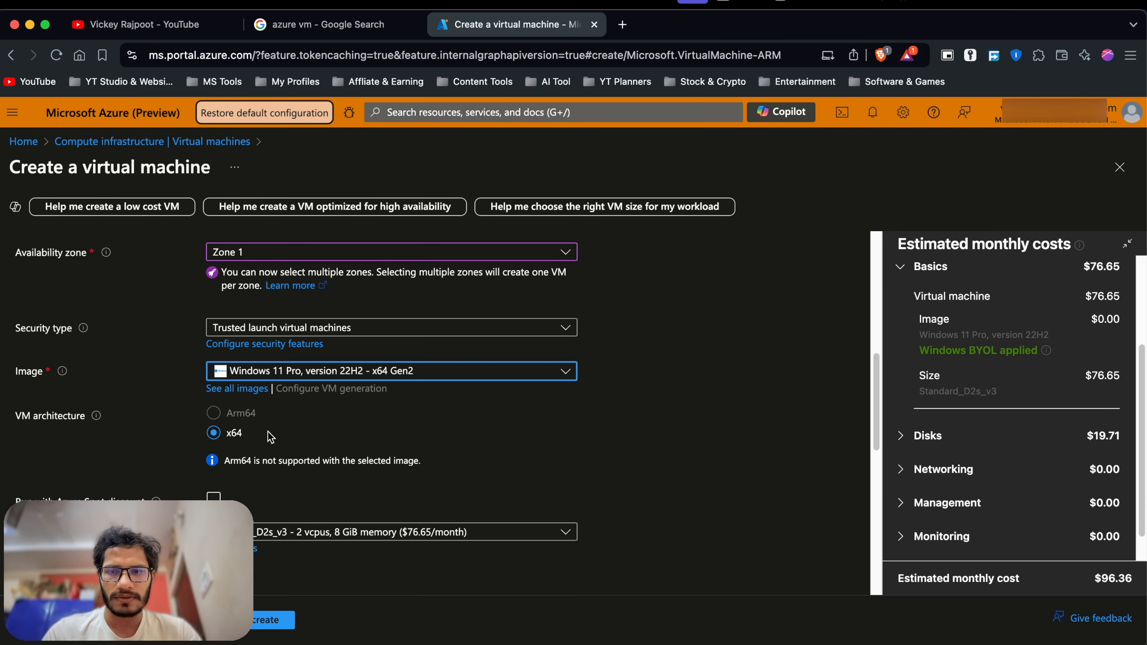
scroll(304, 429, "down", 1)
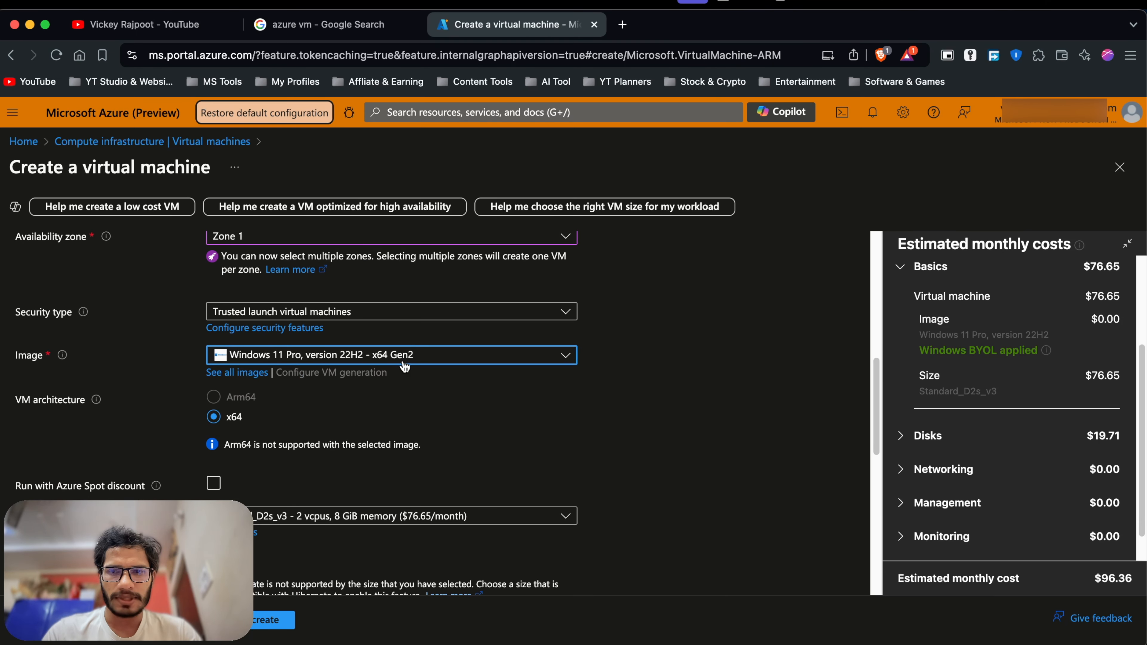
scroll(404, 366, "down", 1)
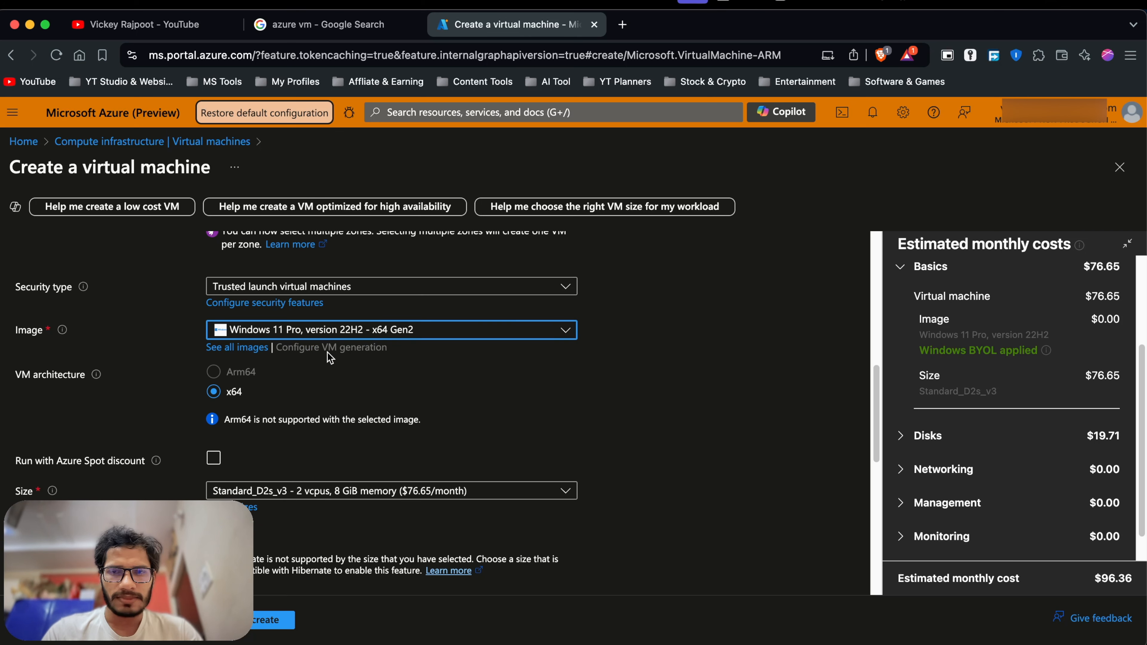
scroll(330, 358, "down", 1)
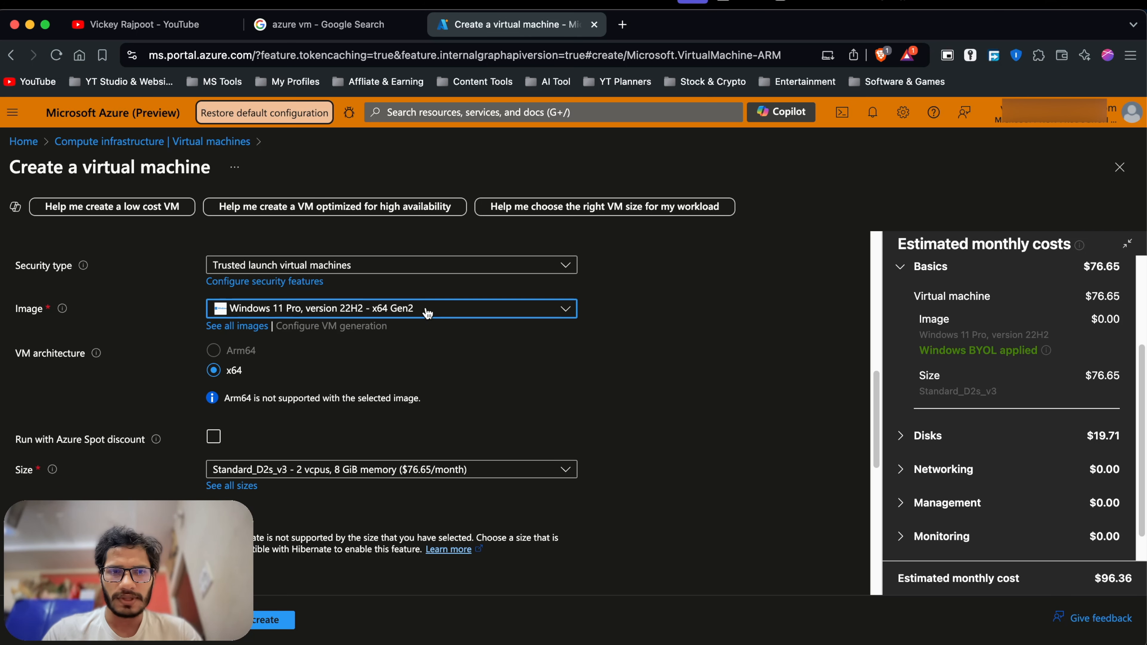
scroll(290, 386, "down", 3)
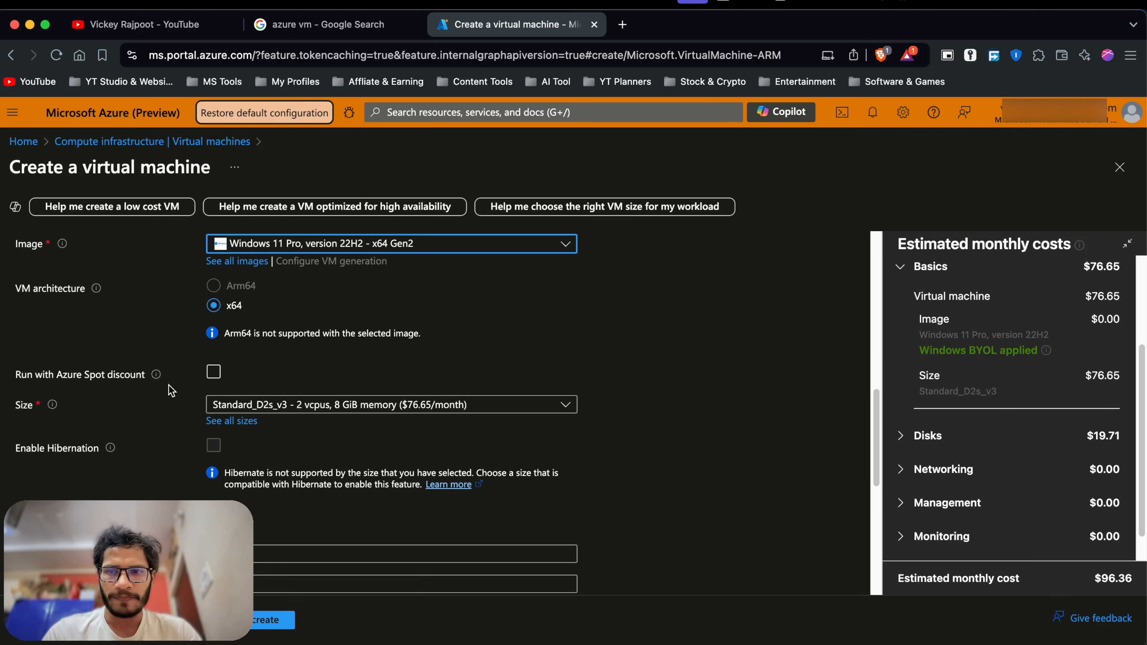
scroll(130, 426, "down", 1)
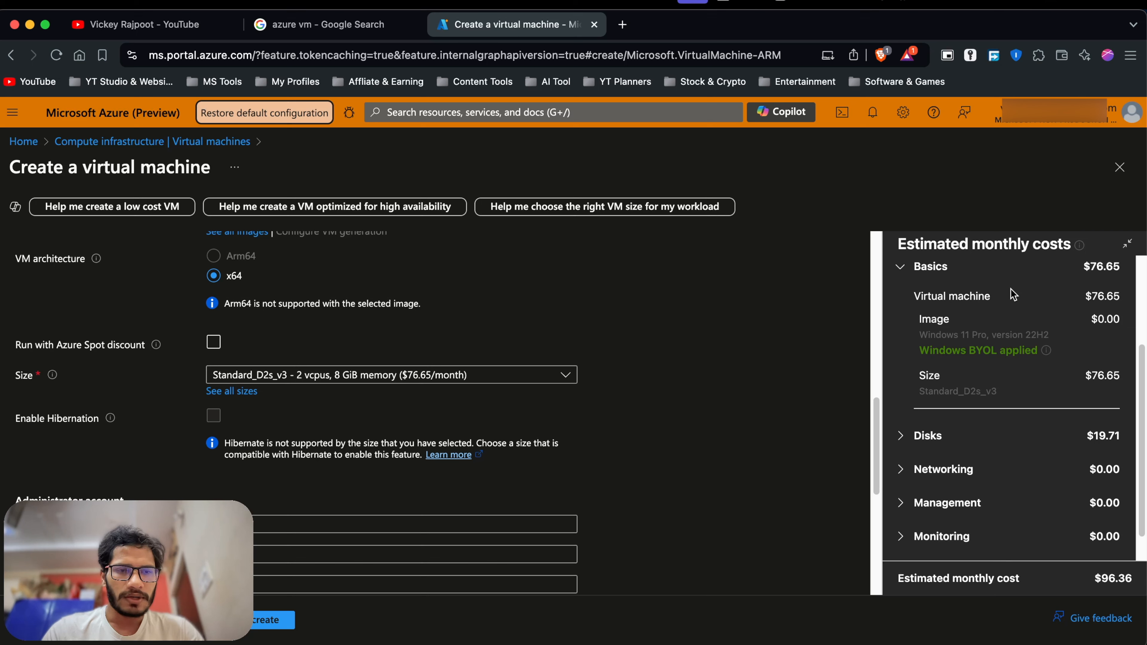
scroll(1000, 470, "down", 1)
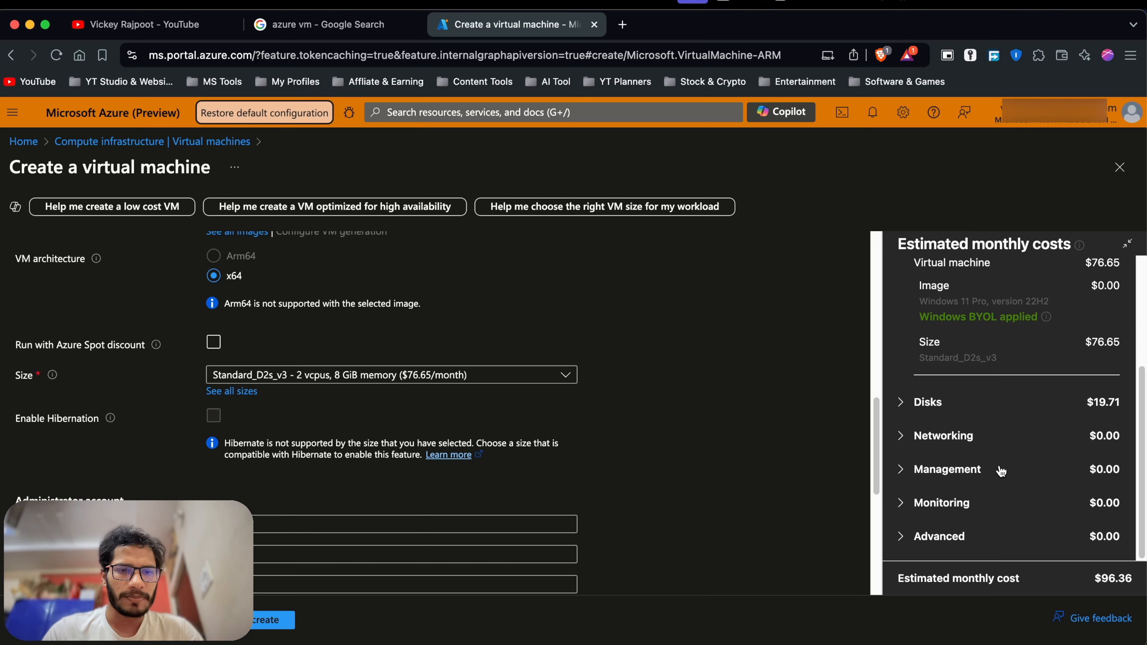
scroll(998, 411, "up", 1)
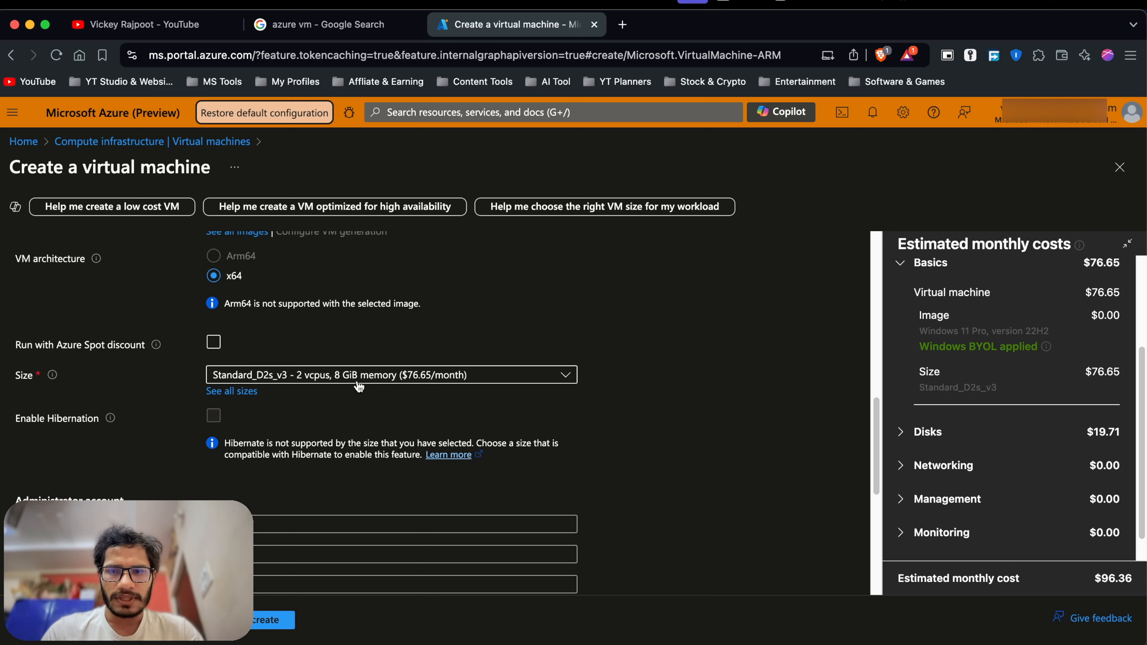
left_click(423, 377)
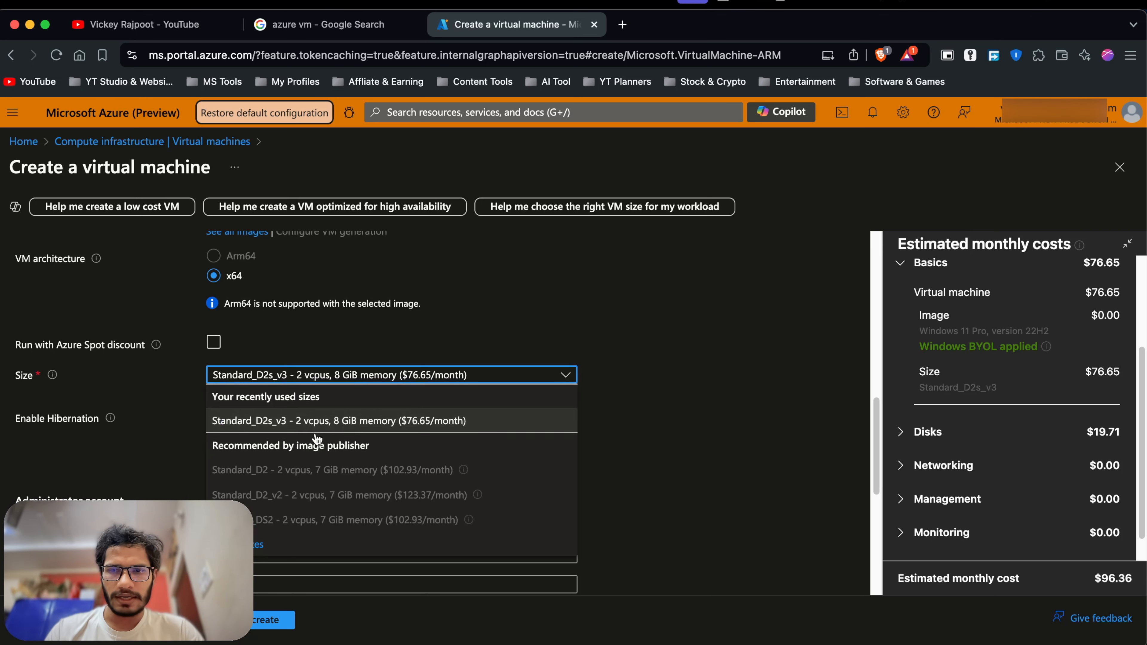
left_click(695, 383)
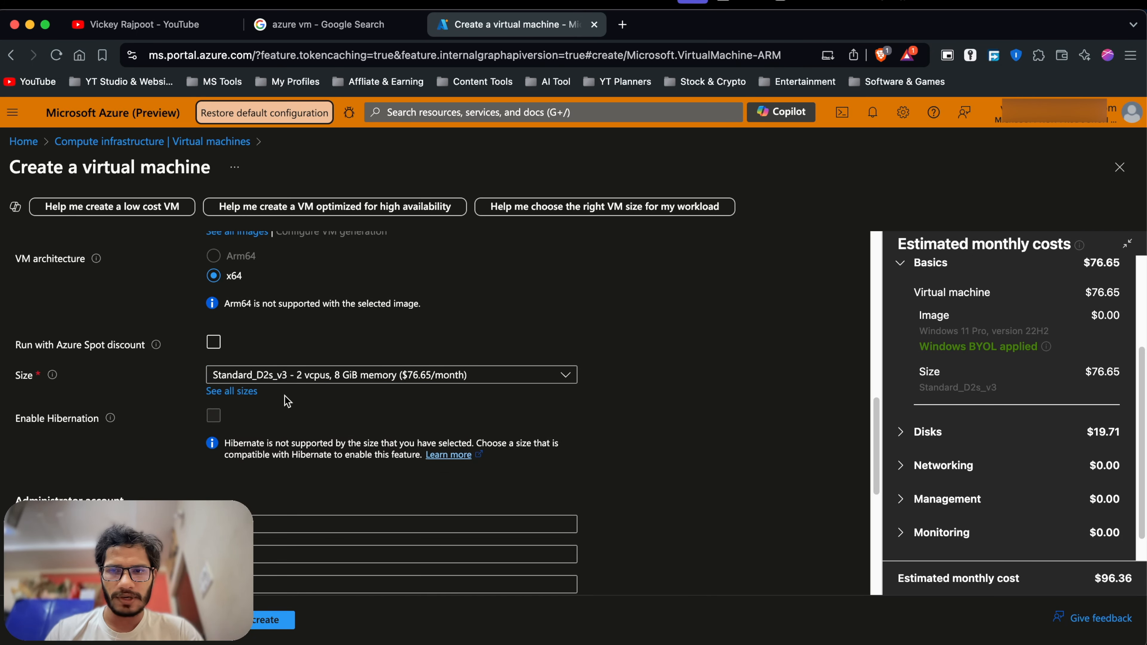
Open the full VM size list and filter it to 8 GiB RAM, showing 35 of 702 sizes.
left_click(254, 400)
scroll(403, 384, "down", 1)
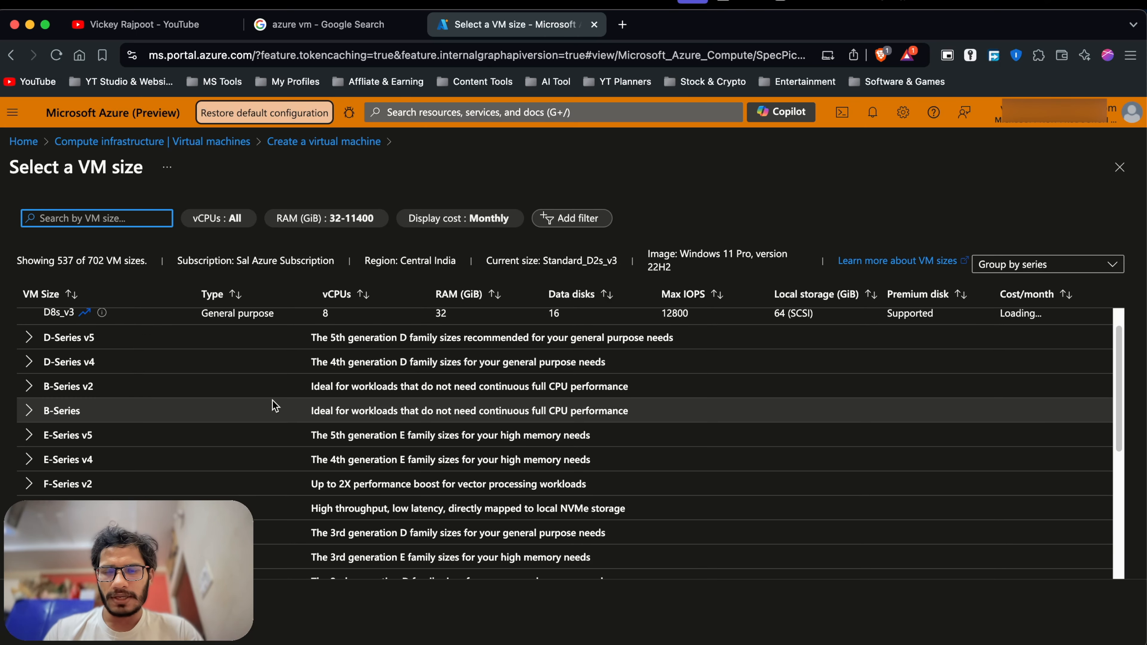
scroll(272, 401, "up", 1)
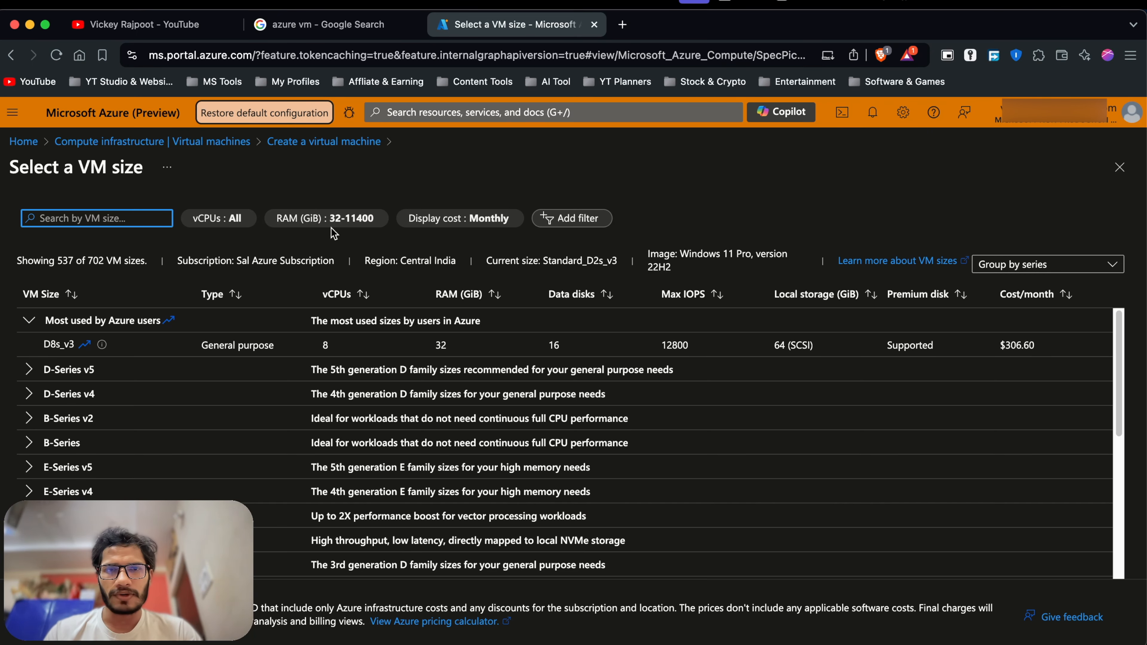
scroll(301, 365, "down", 1)
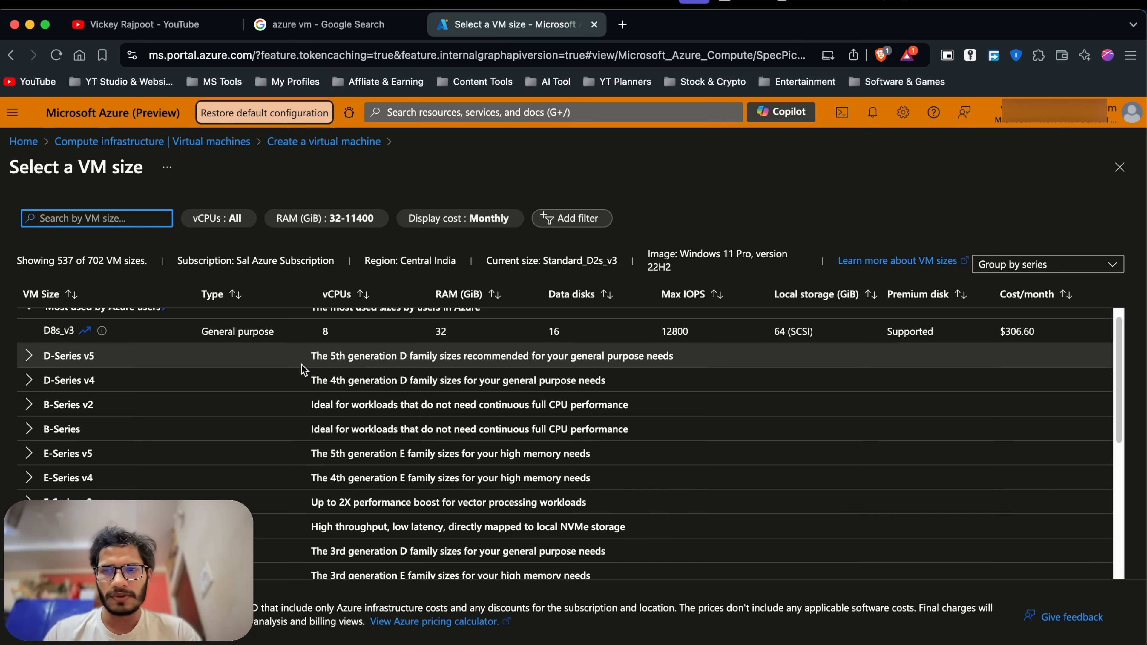
scroll(239, 382, "up", 1)
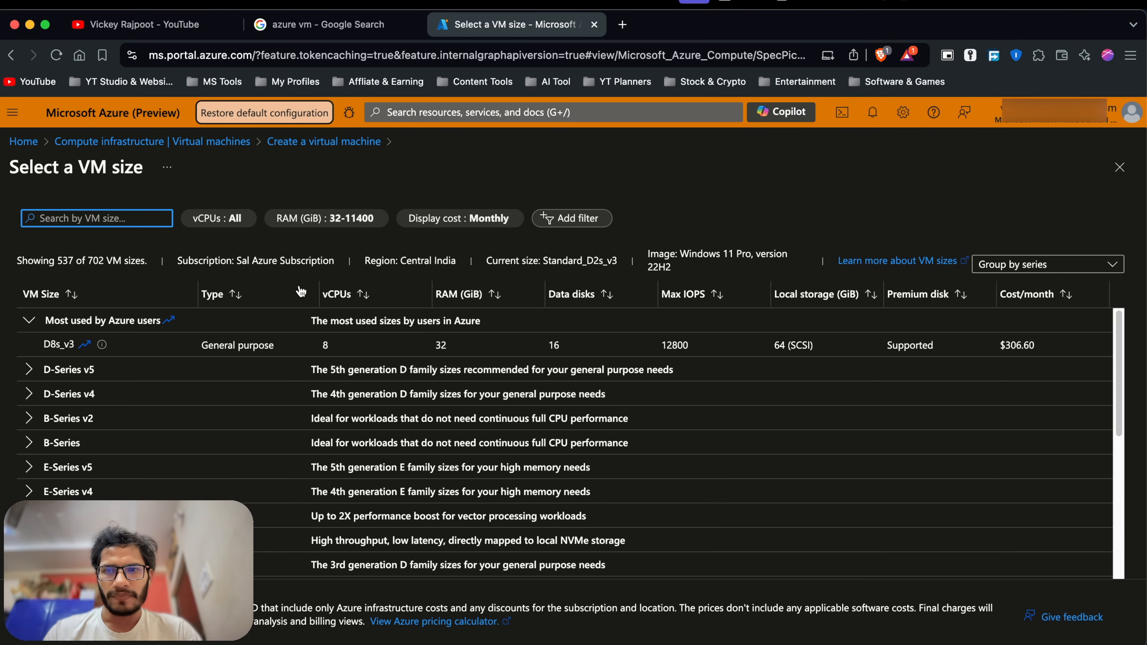
left_click(322, 221)
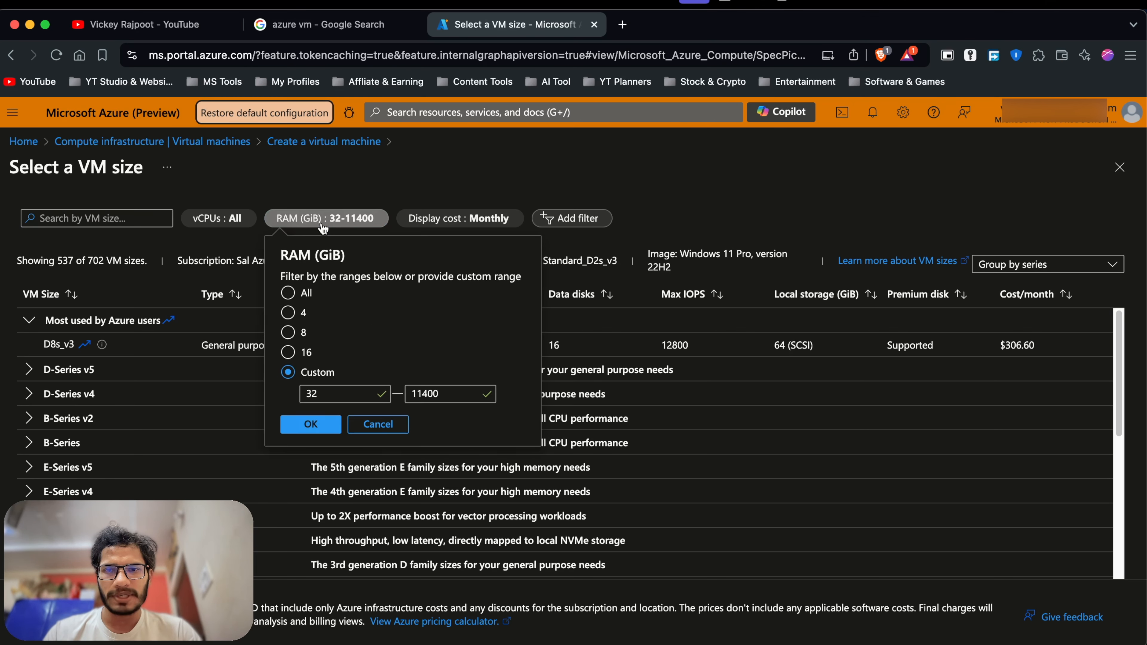
left_click(289, 333)
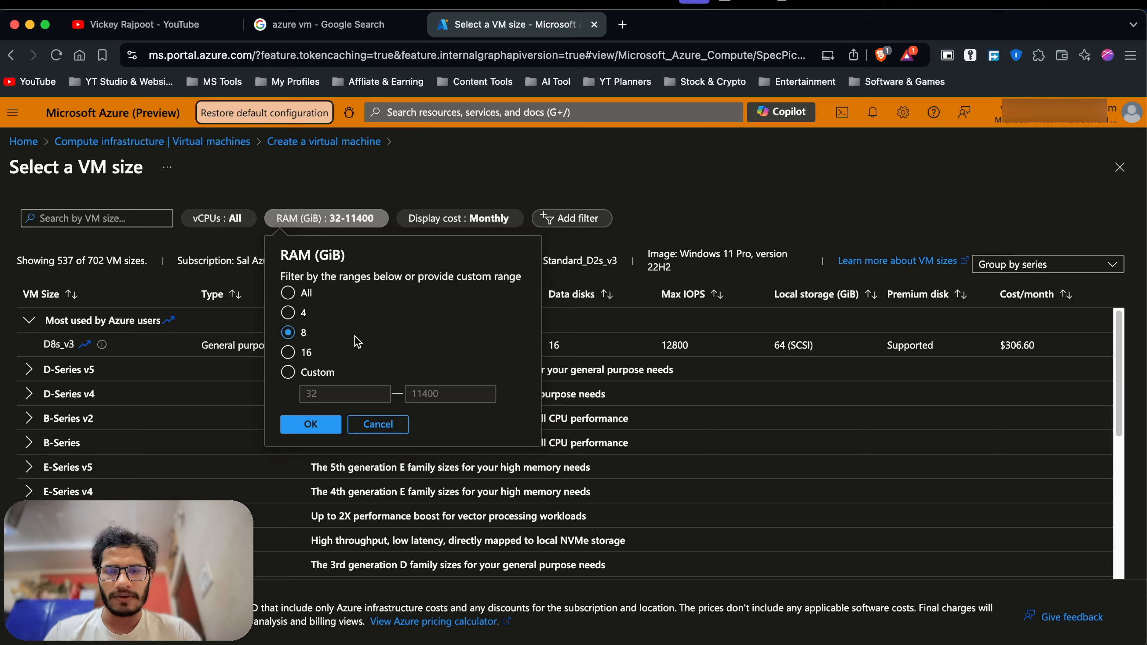
left_click(318, 424)
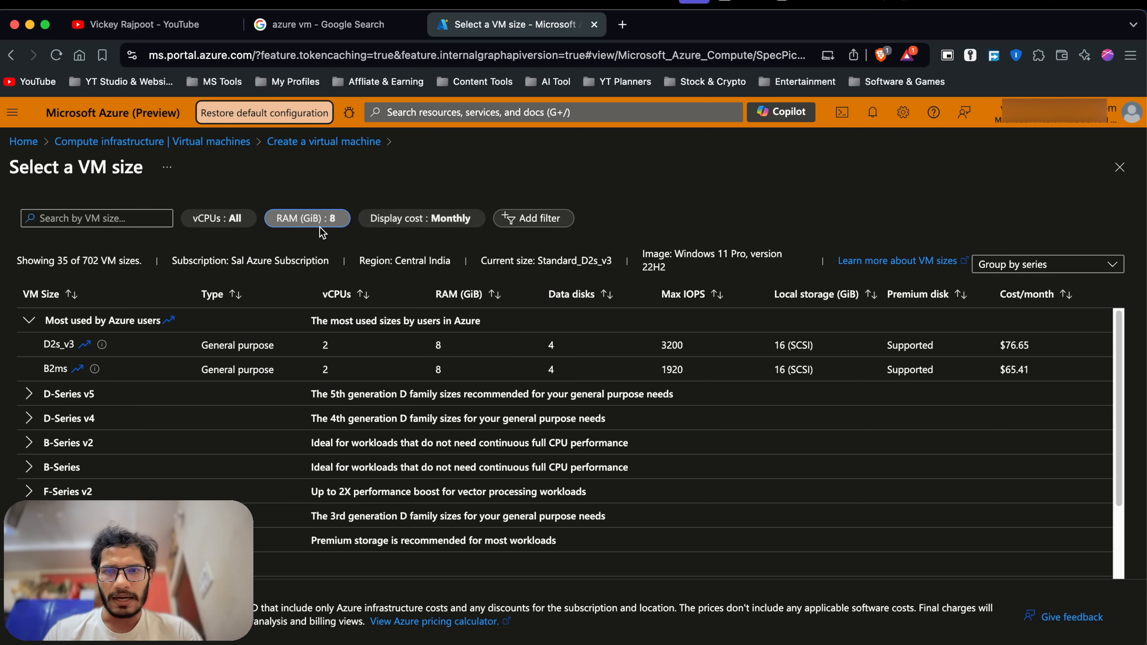
Add a 4 vCPU filter, expand D-Series v5 sizes, and open the VM sizes documentation.
left_click(220, 221)
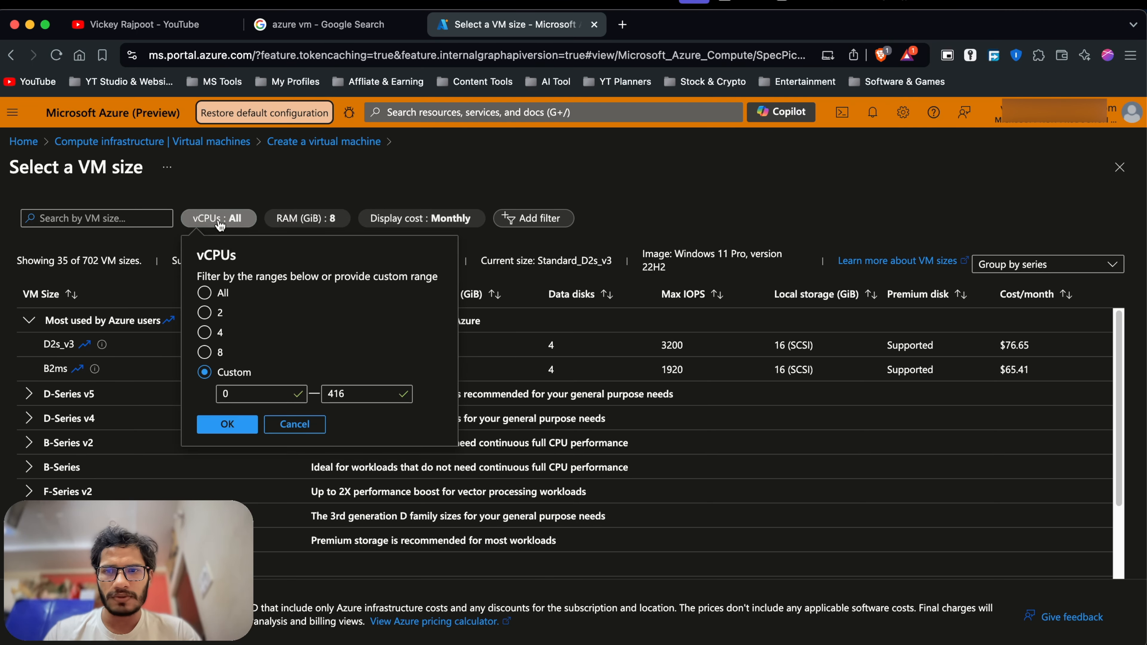
left_click(210, 333)
left_click(227, 425)
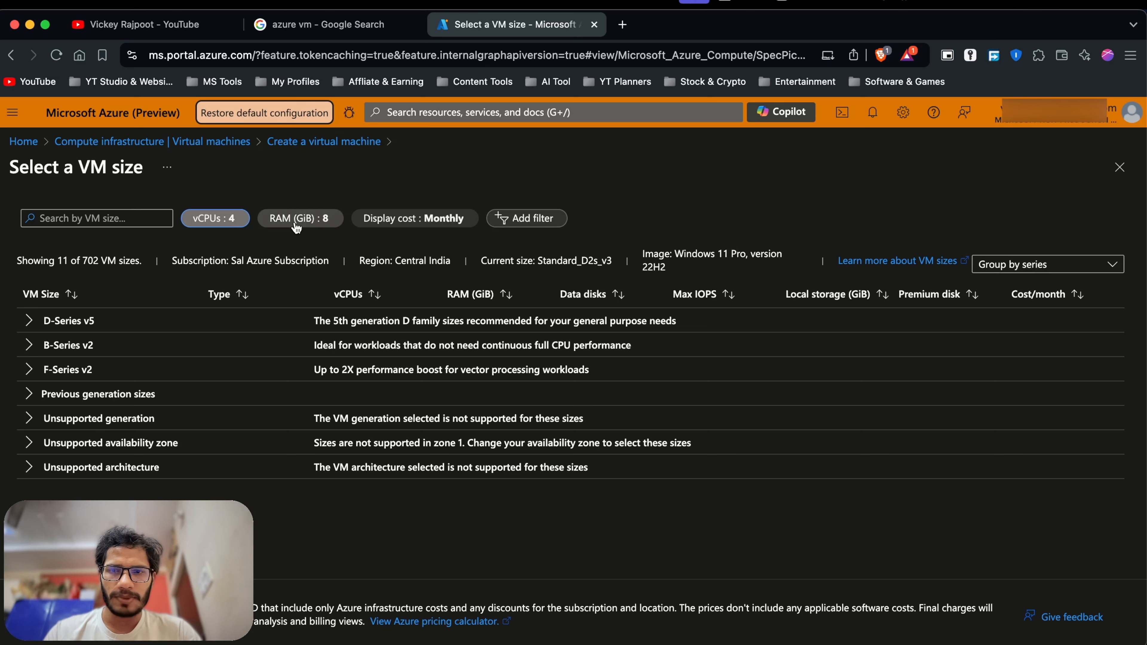
left_click(29, 320)
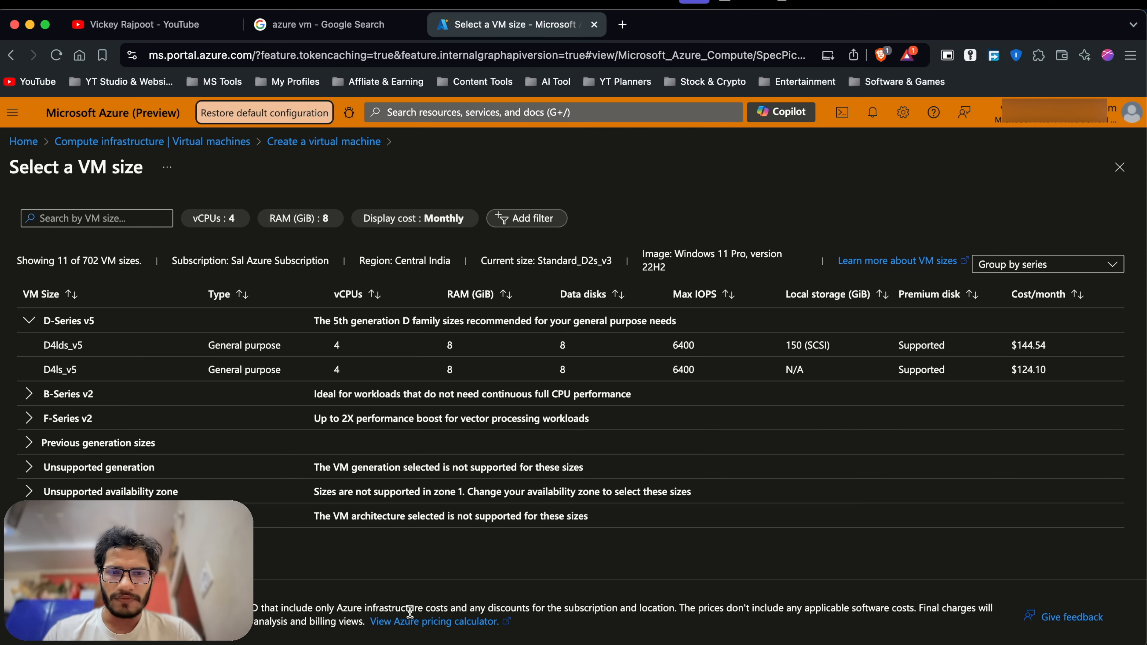
left_click(892, 269)
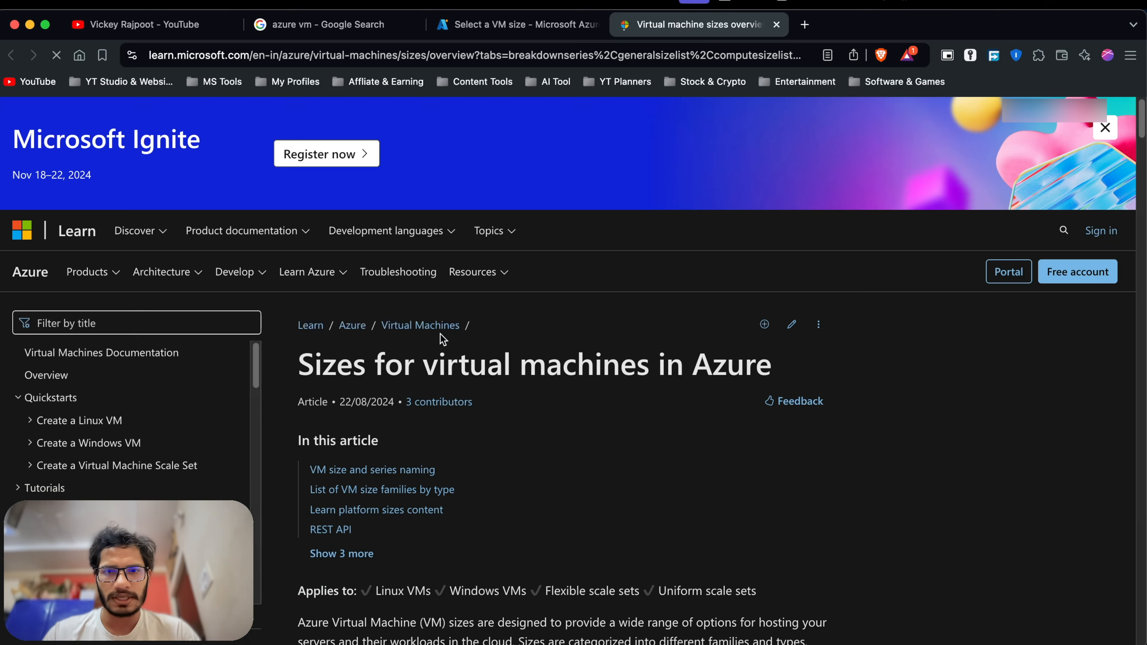
Scroll through the Sizes for virtual machines article, reviewing the size families and naming breakdown.
scroll(440, 334, "down", 10)
scroll(443, 340, "down", 11)
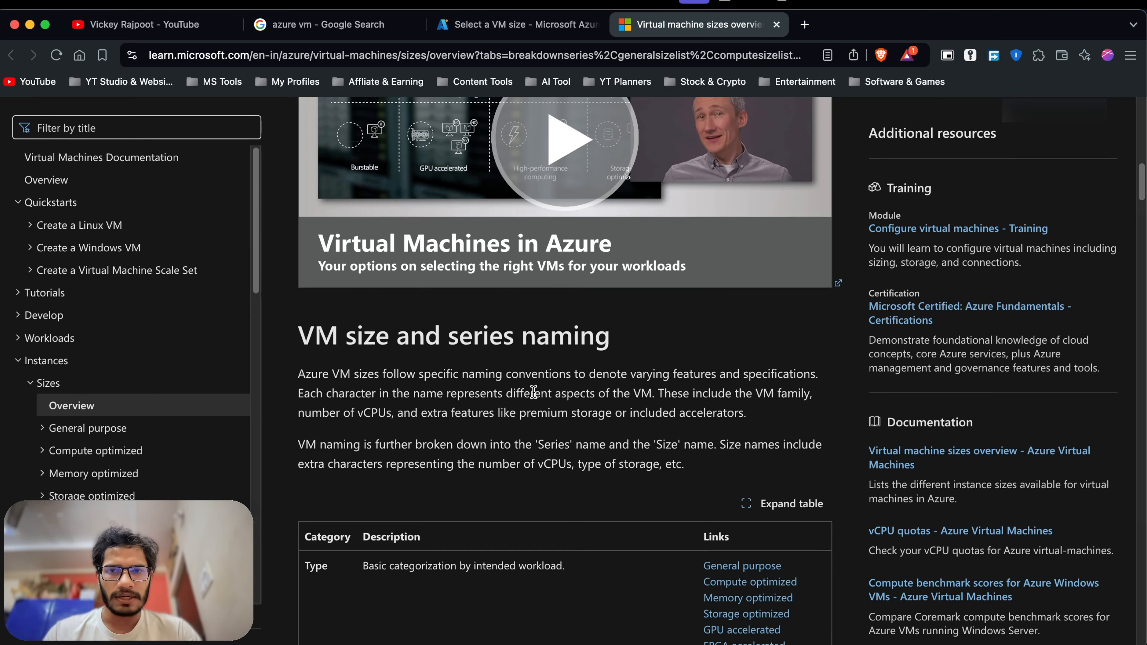
scroll(534, 393, "up", 8)
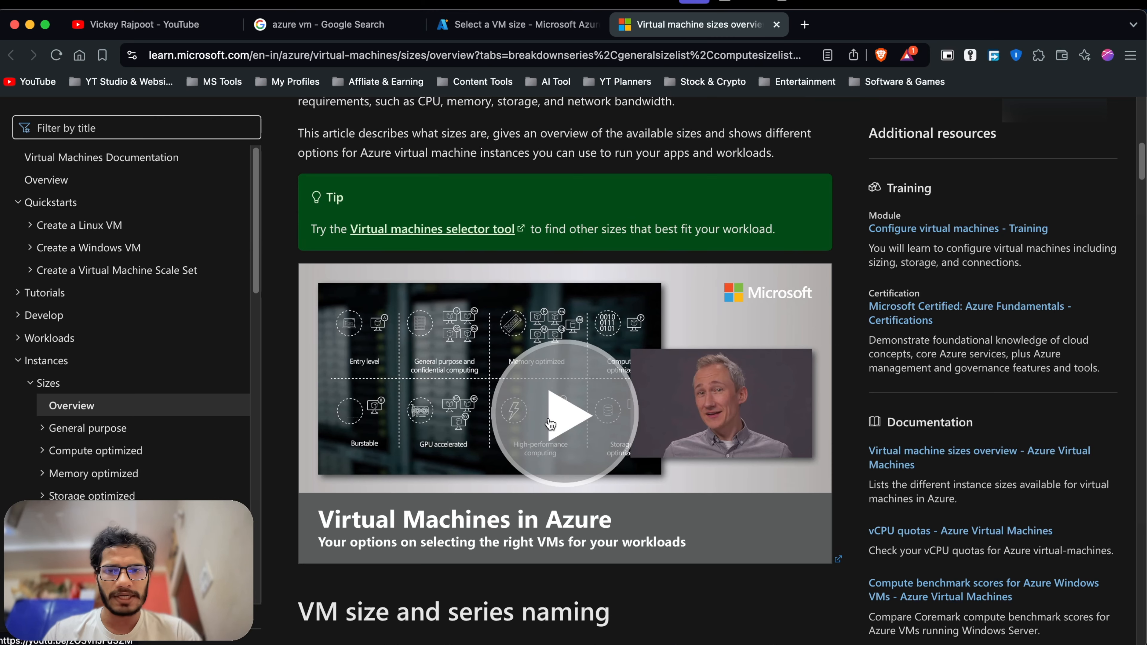
scroll(548, 426, "down", 3)
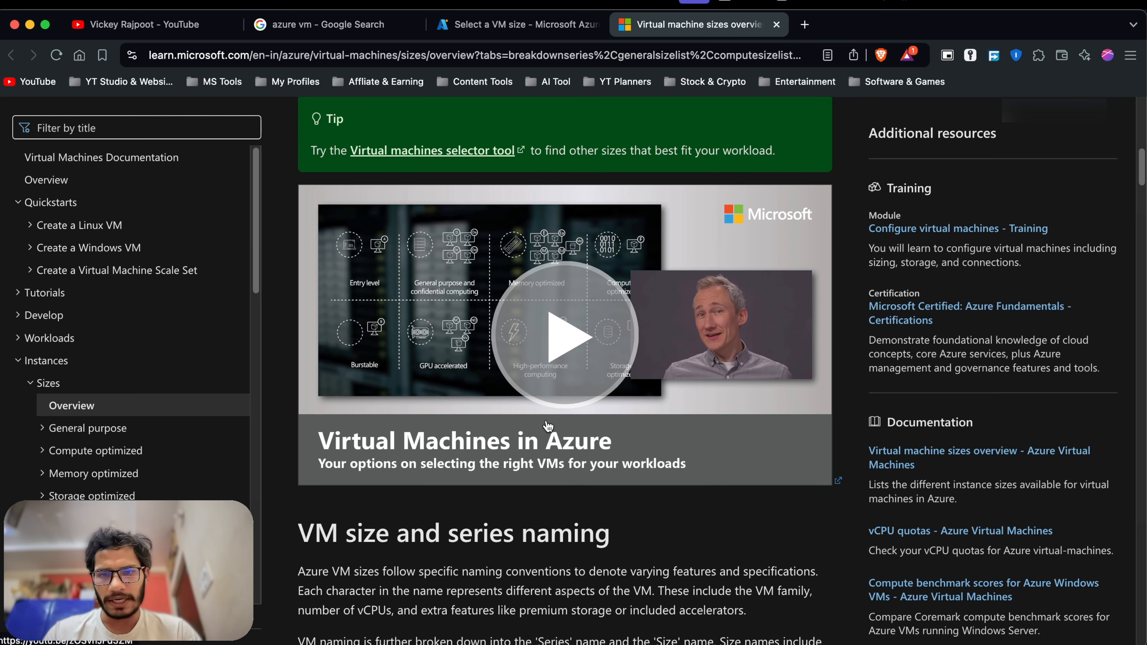
scroll(548, 426, "down", 7)
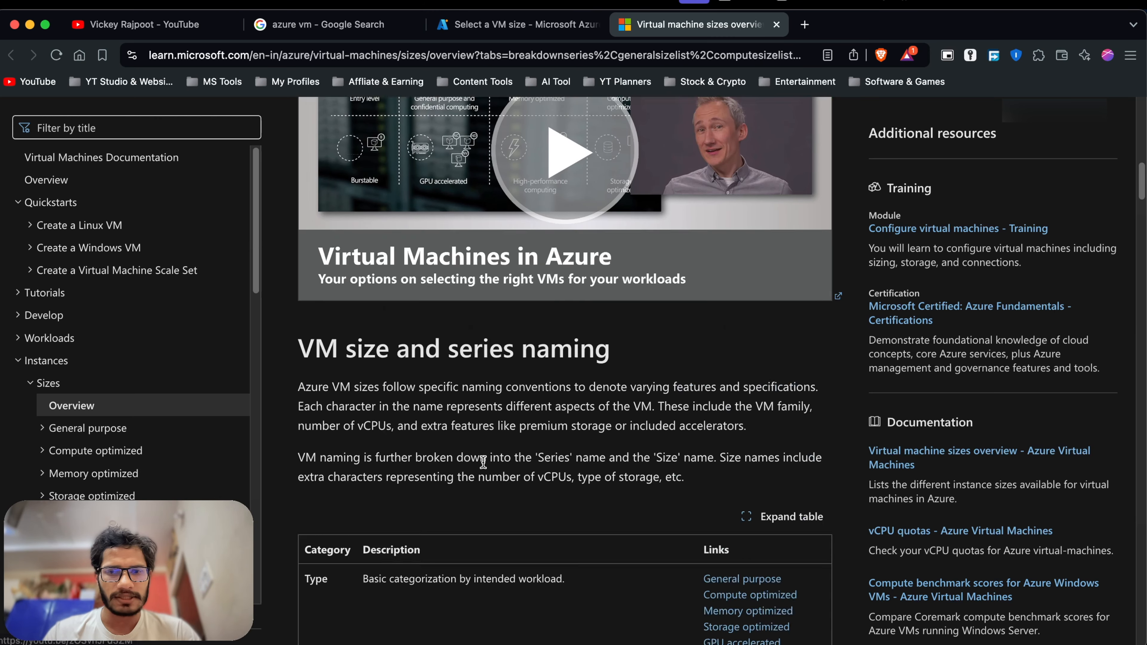
scroll(484, 462, "down", 20)
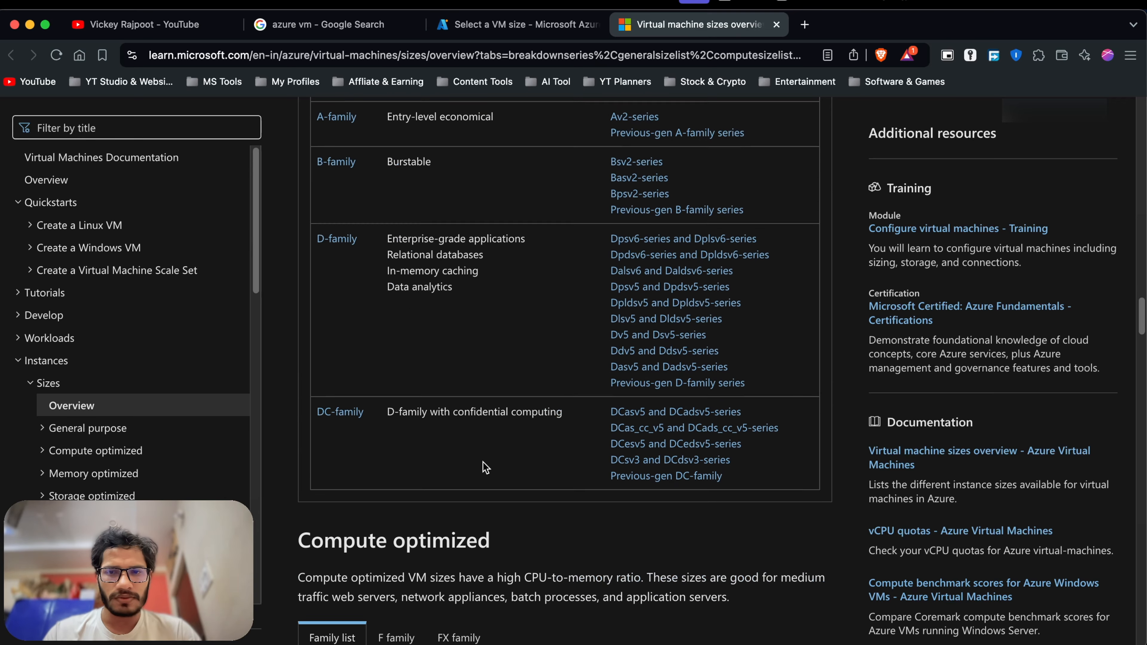
scroll(494, 387, "up", 5)
scroll(406, 289, "up", 1)
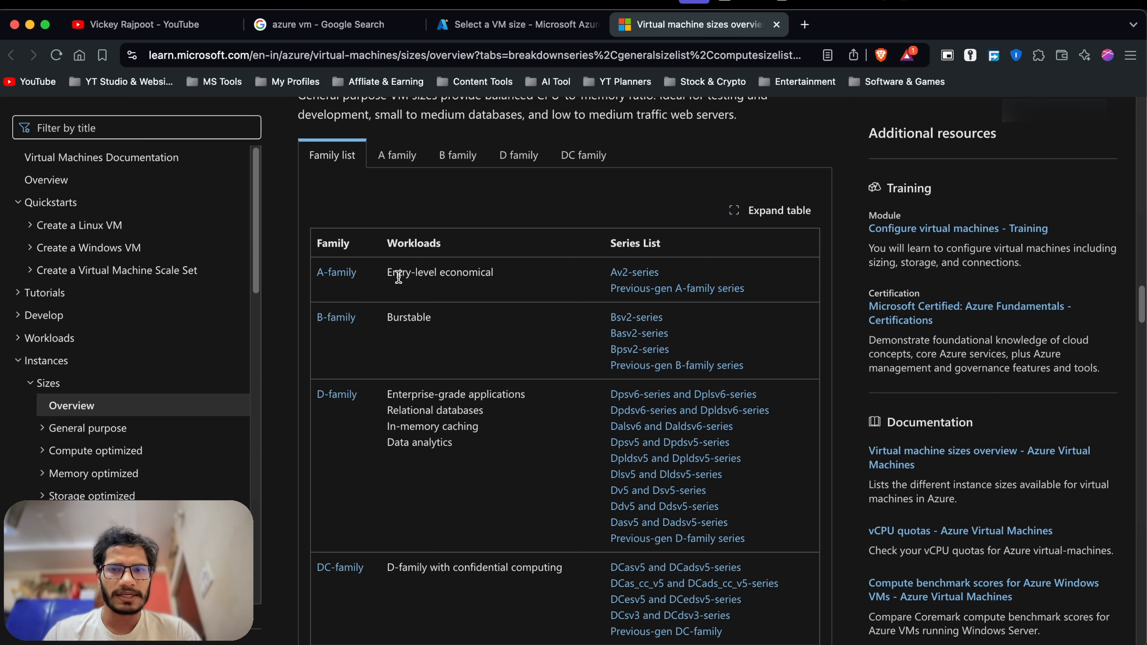
scroll(433, 353, "down", 1)
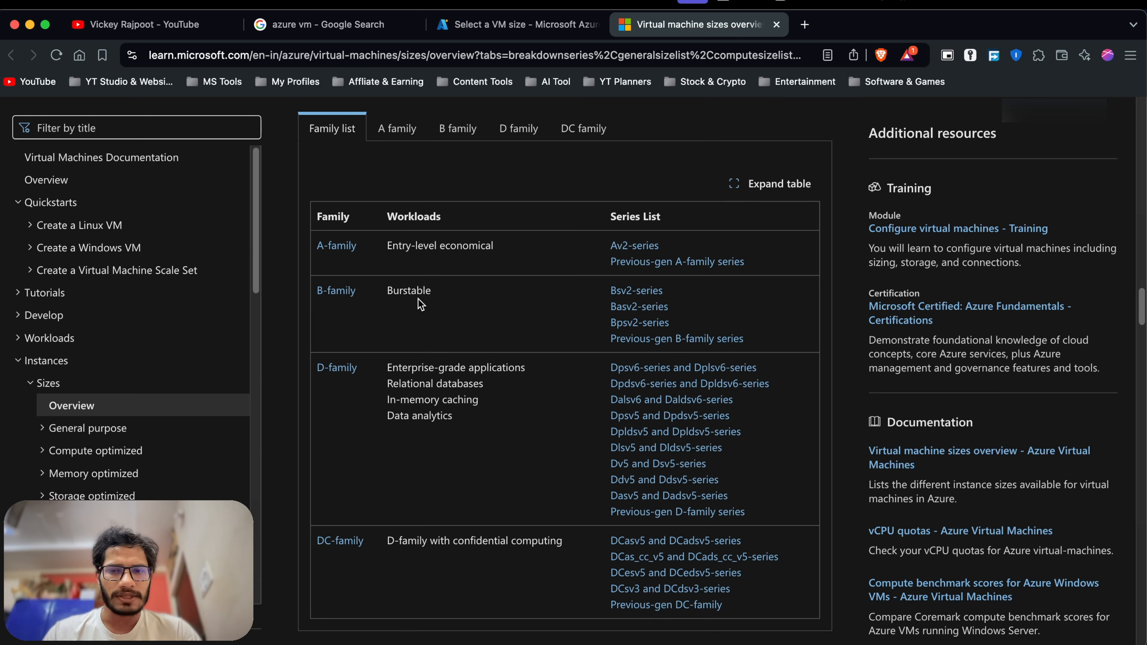
scroll(418, 299, "down", 1)
scroll(463, 368, "down", 1)
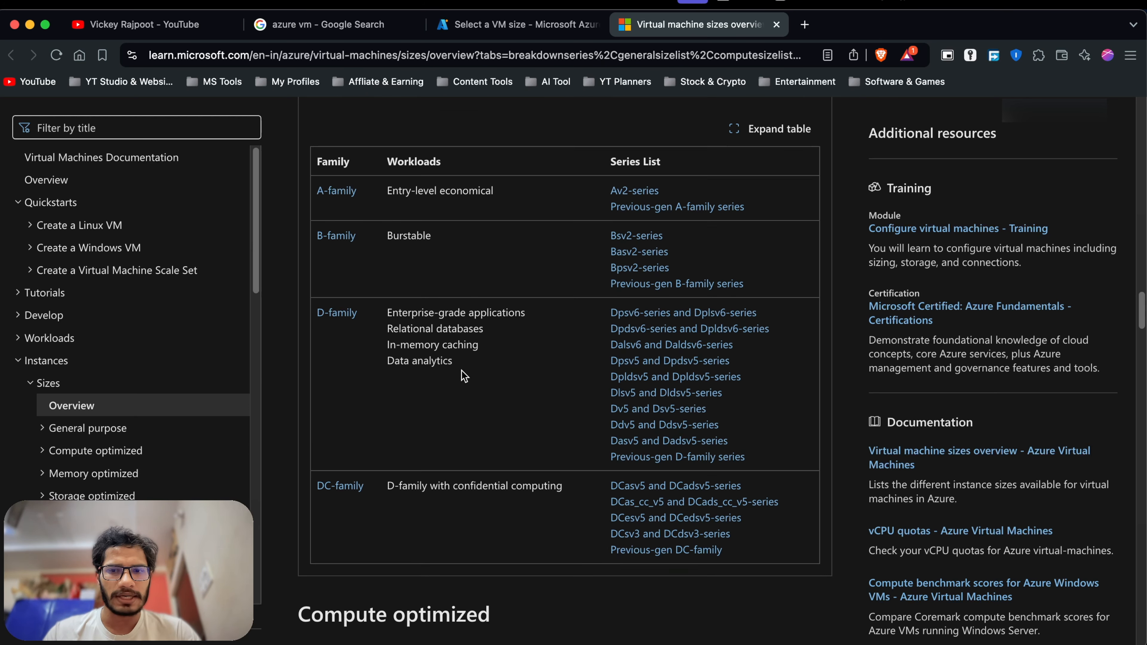
scroll(411, 504, "down", 1)
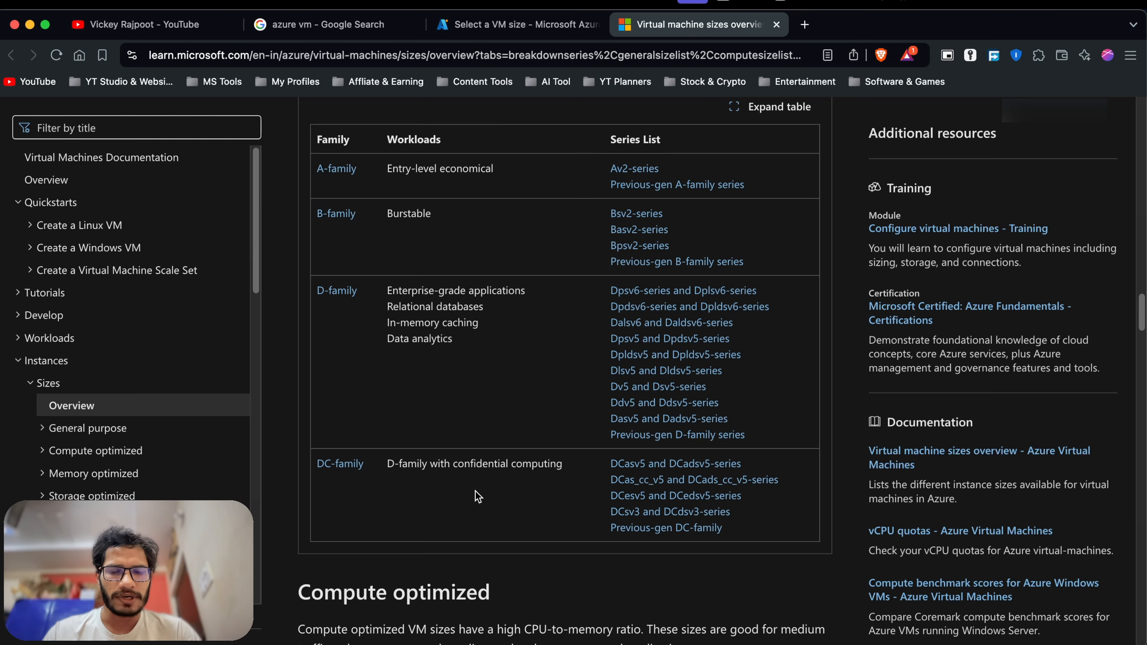
scroll(489, 447, "down", 10)
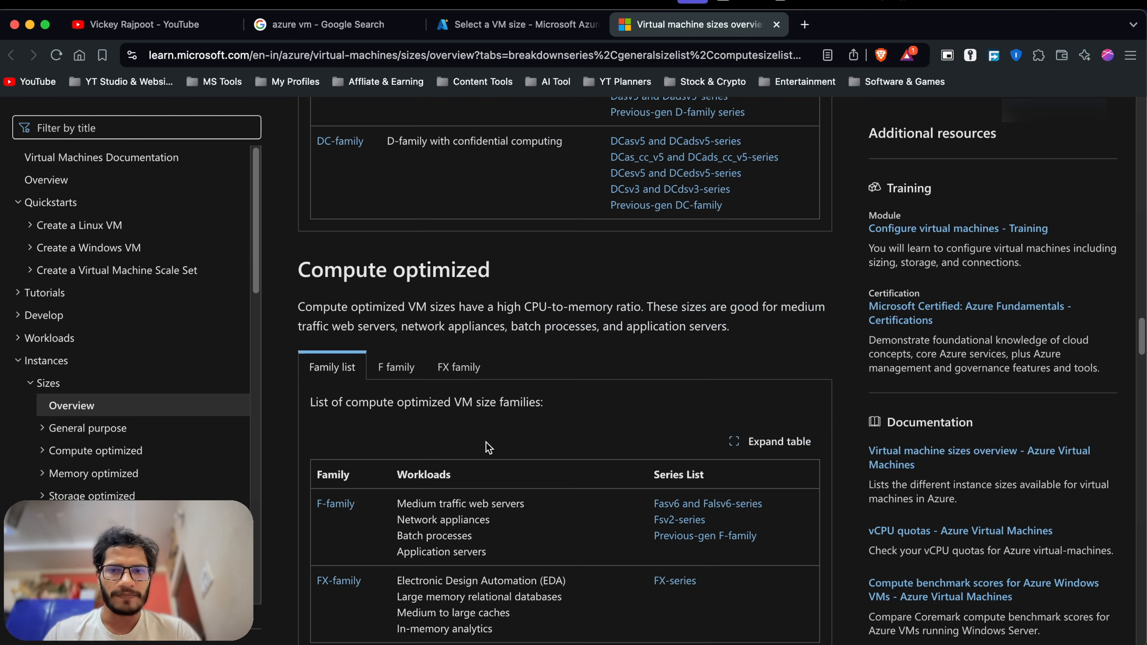
scroll(486, 442, "down", 20)
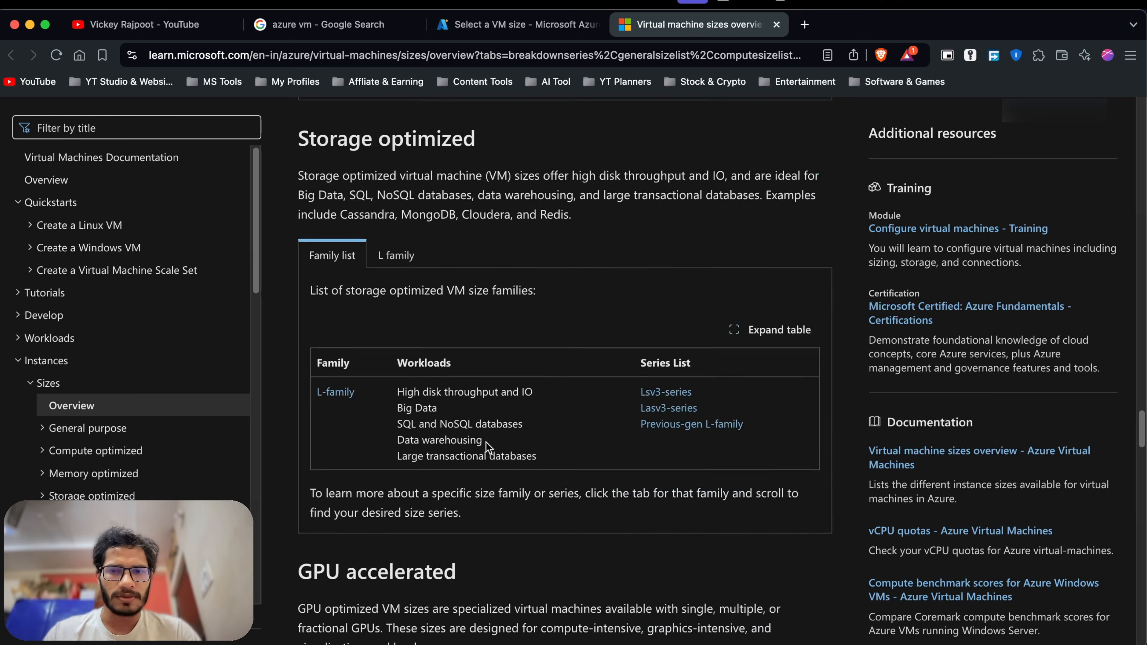
scroll(541, 257, "up", 20)
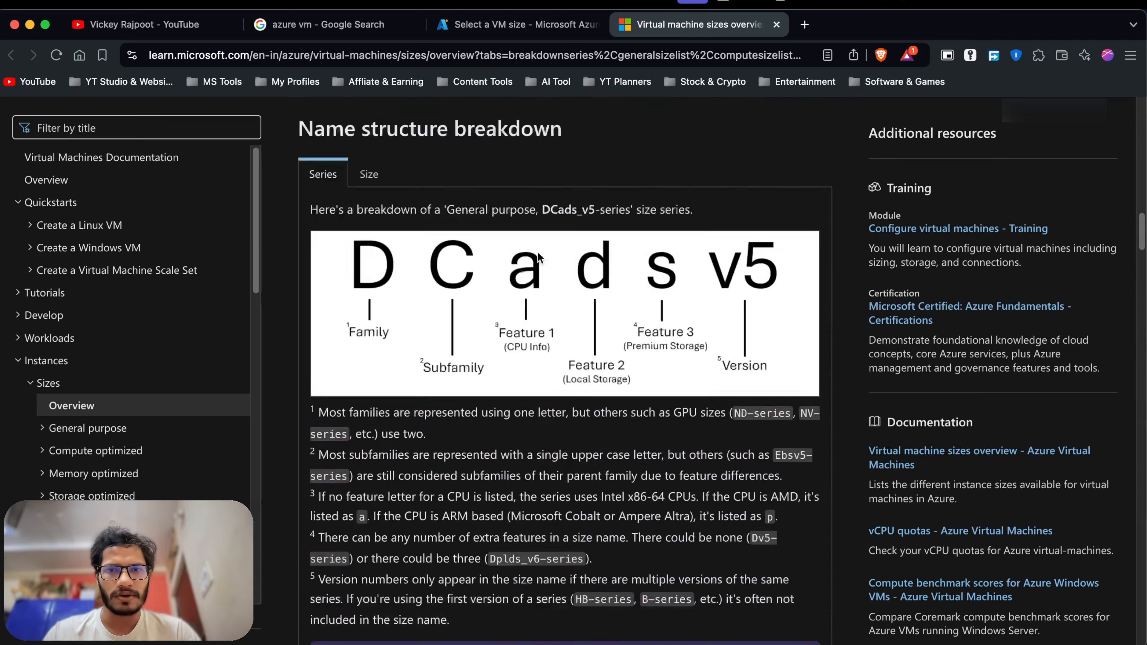
scroll(541, 257, "down", 6)
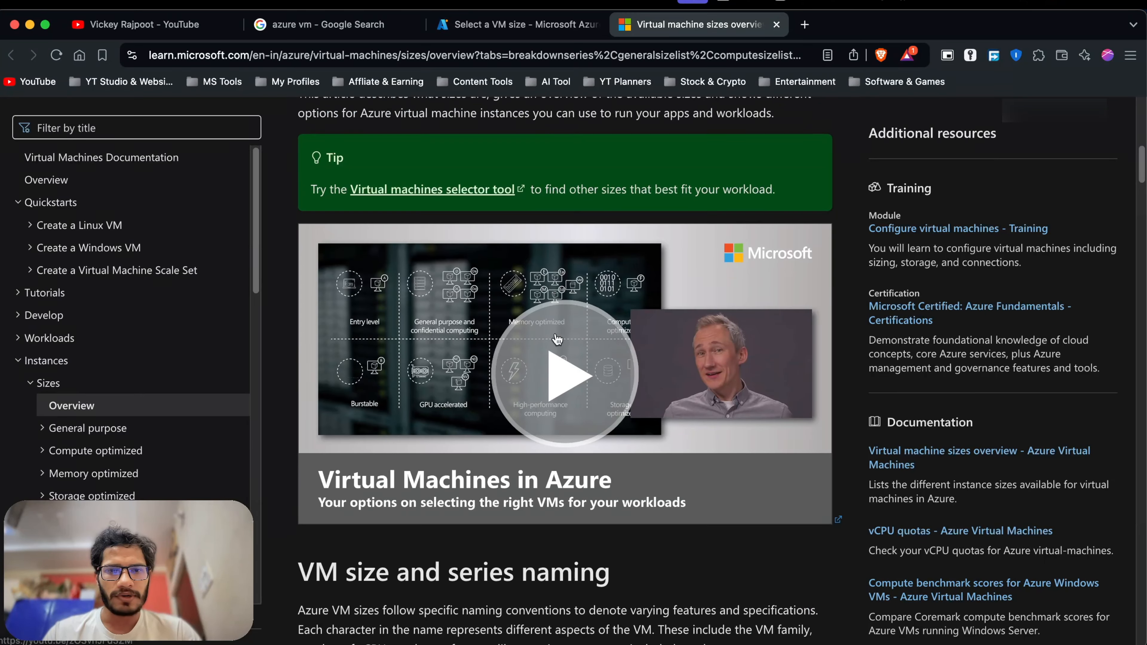
Close the VM size pane with Standard_D2s_v3 kept and scroll down to Administrator account.
left_click(522, 29)
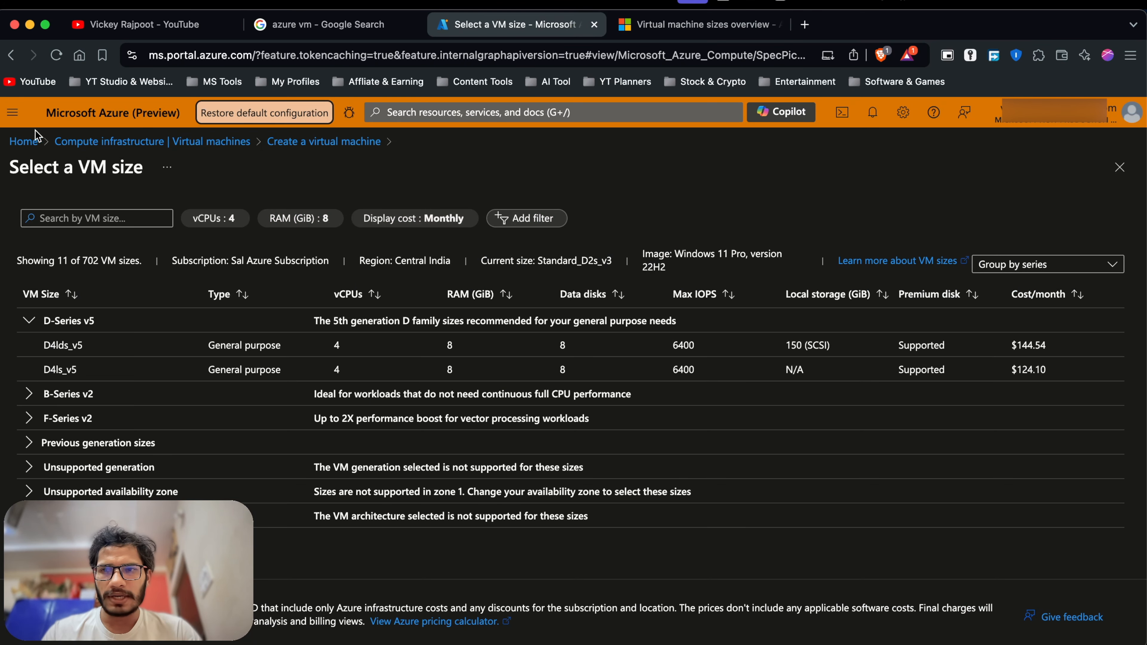
left_click(311, 143)
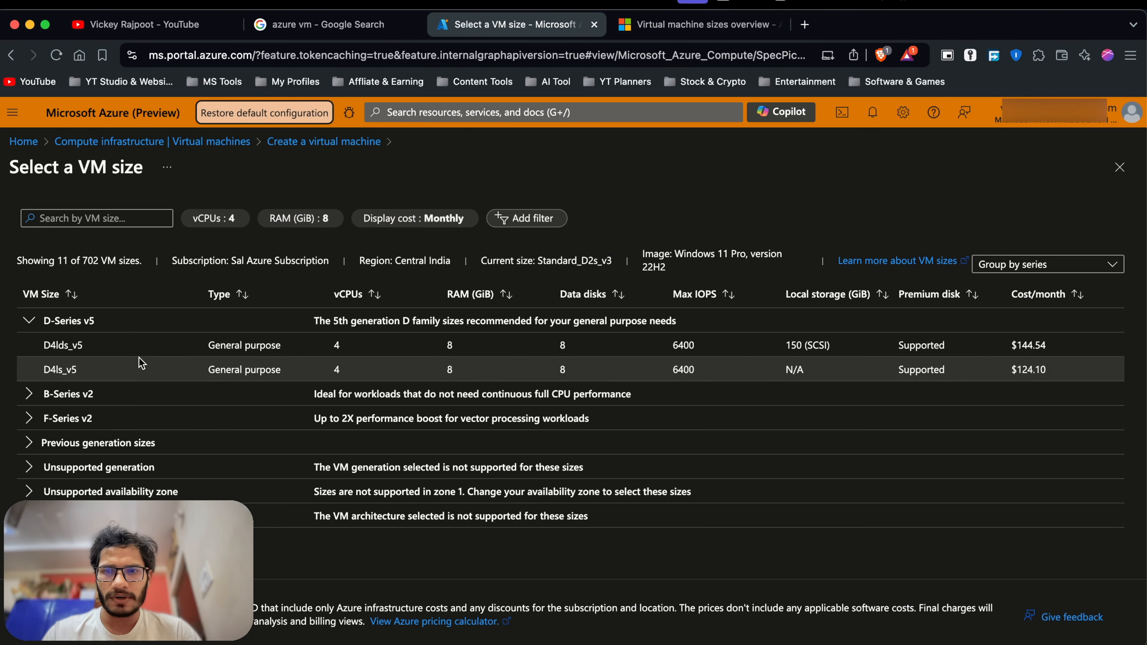
scroll(351, 364, "down", 1)
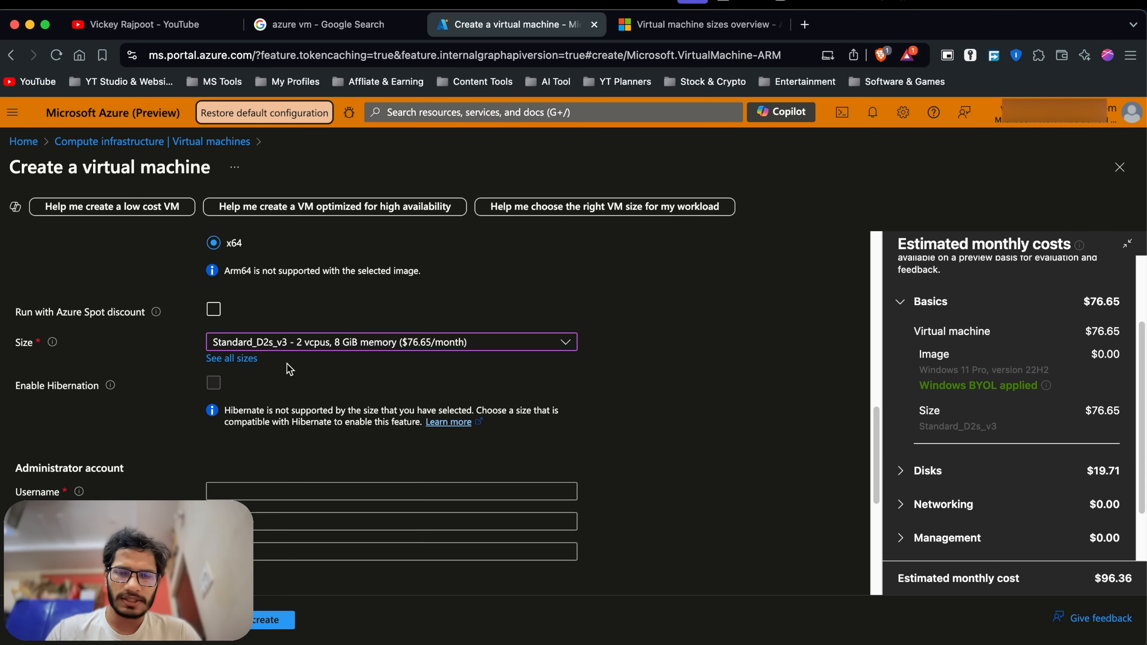
scroll(347, 370, "down", 1)
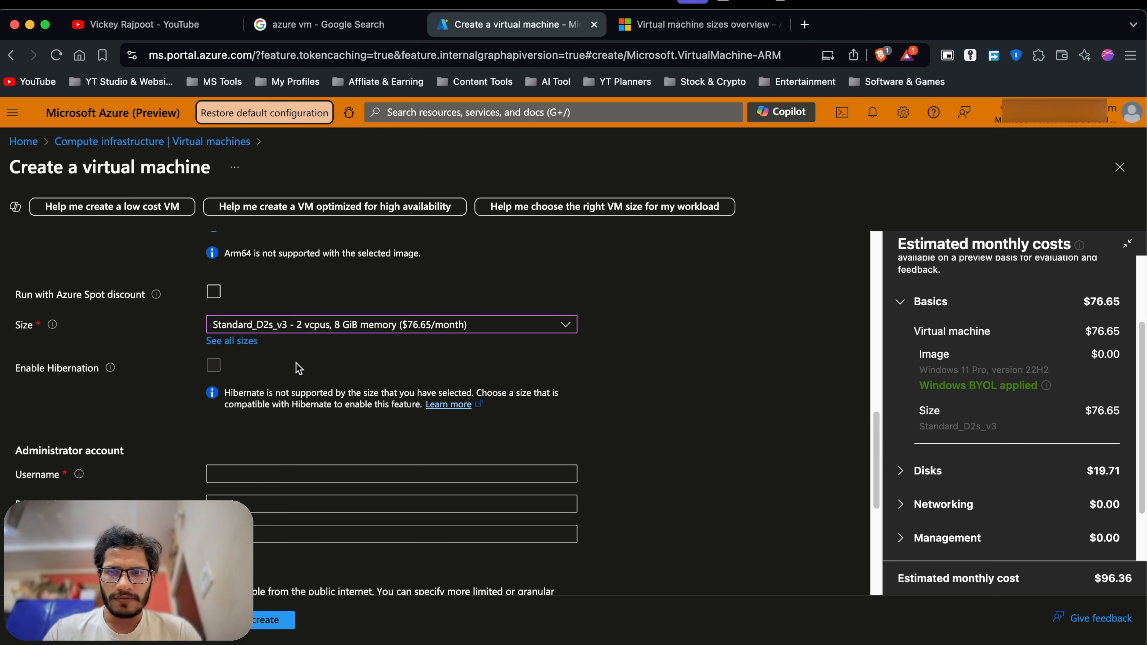
scroll(296, 380, "down", 1)
scroll(280, 398, "down", 1)
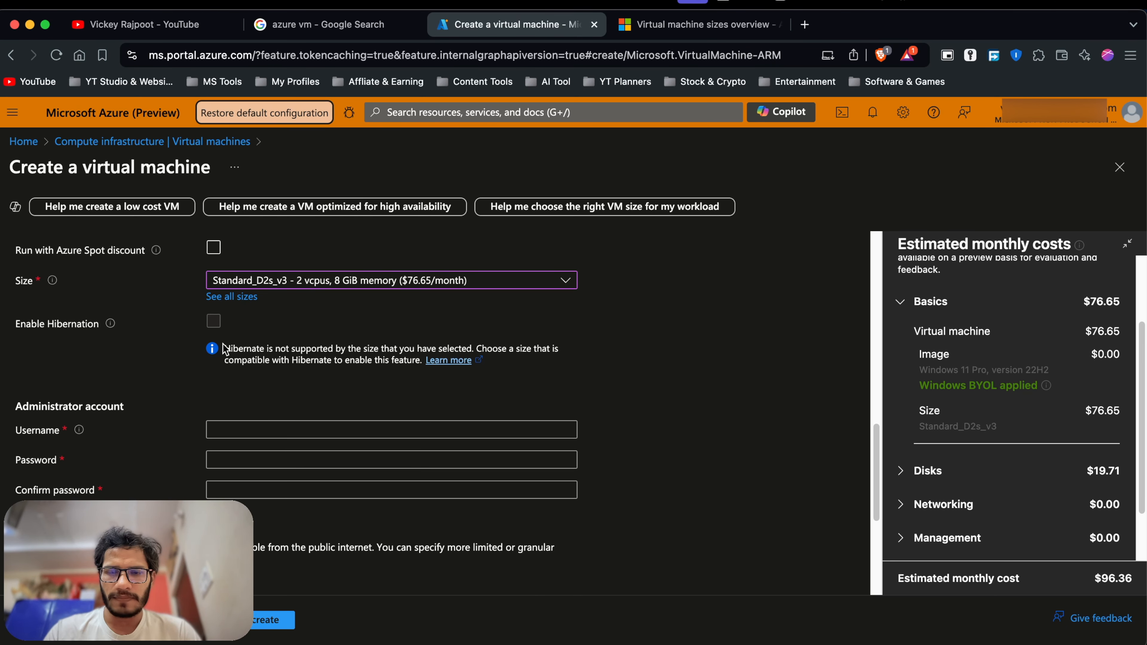
scroll(235, 351, "down", 5)
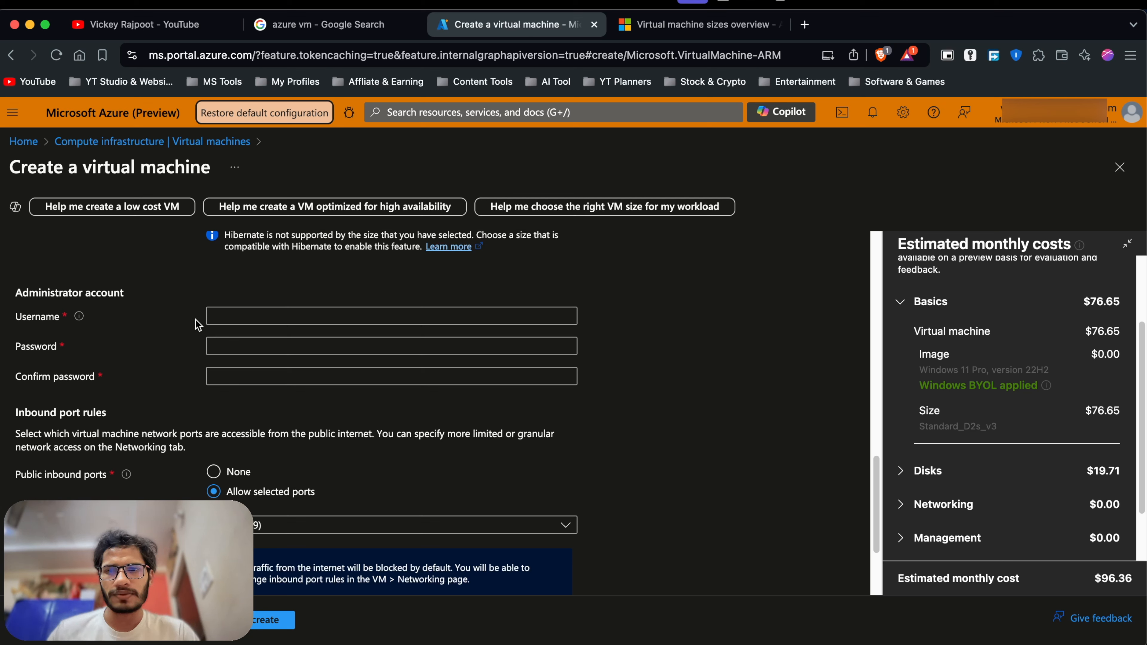
Enter the administrator username and password, then repeat the password in Confirm password.
left_click(218, 318)
type("vickey")
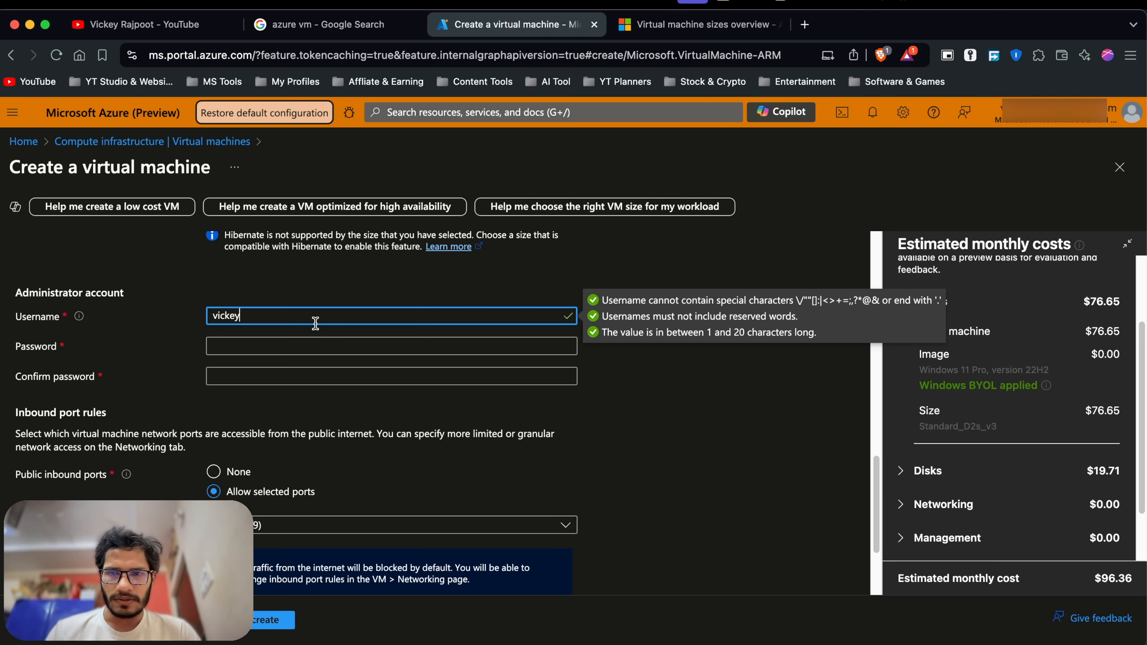
left_click(235, 350)
type("•")
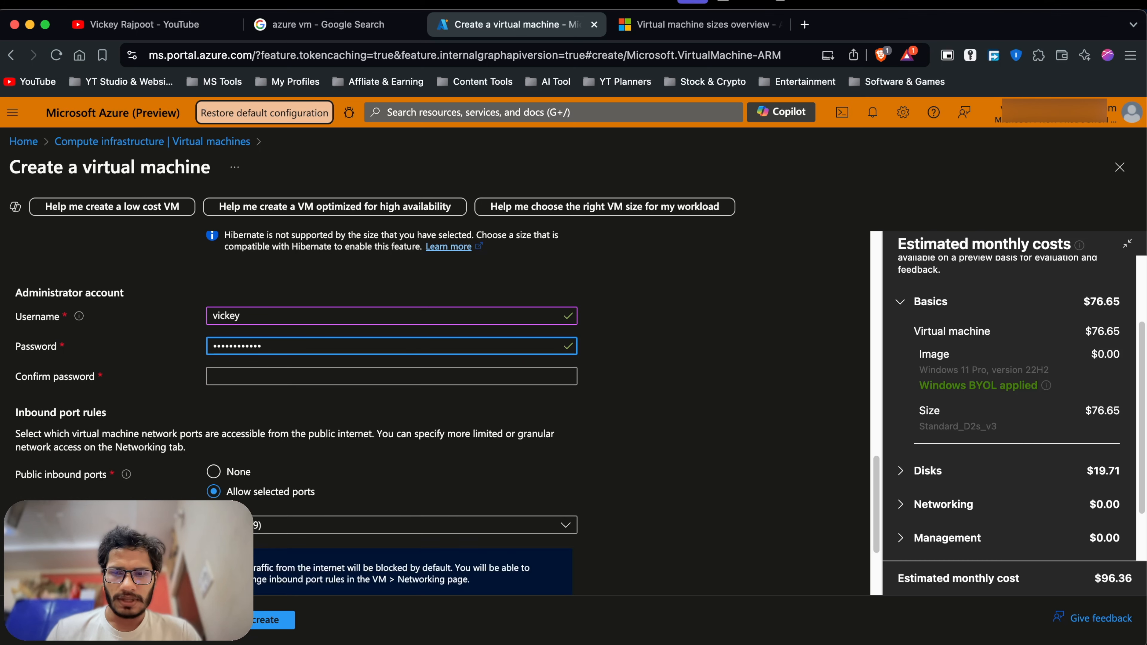
left_click(247, 373)
type("•")
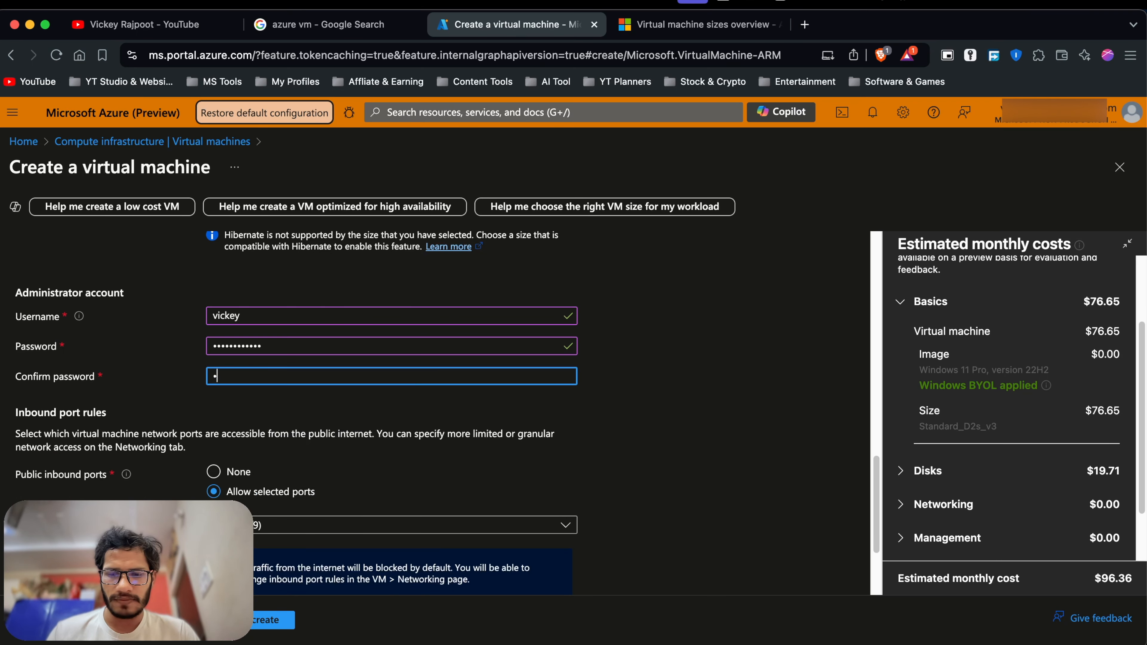
type("•••••••••••")
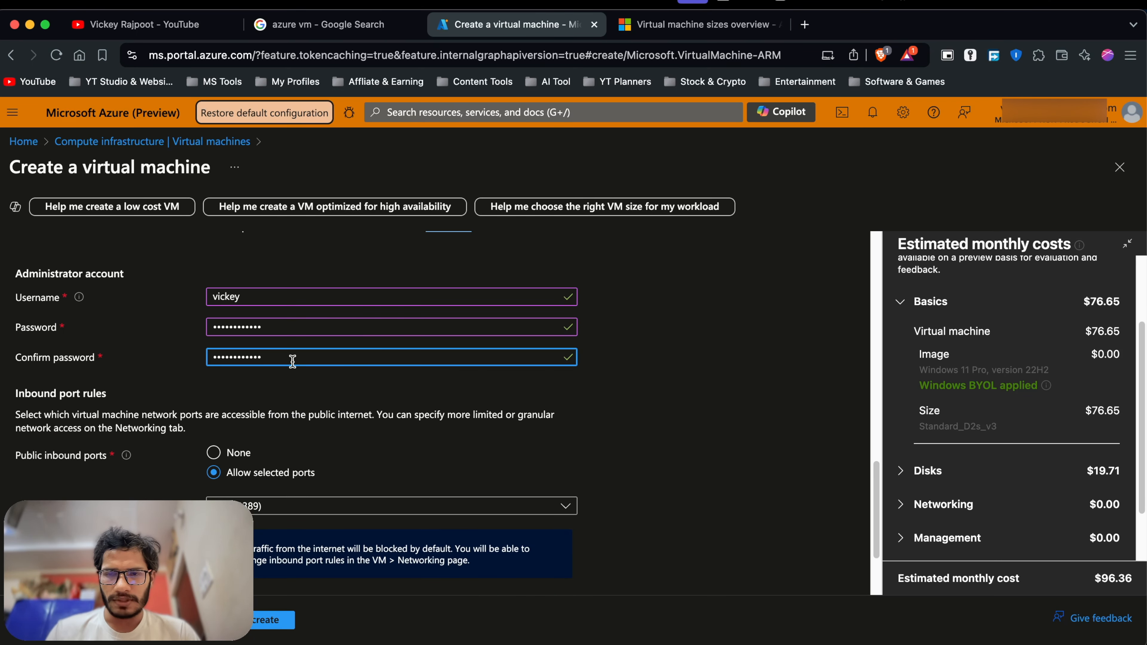
Leave RDP (3389) as the only selected inbound port.
scroll(330, 364, "down", 1)
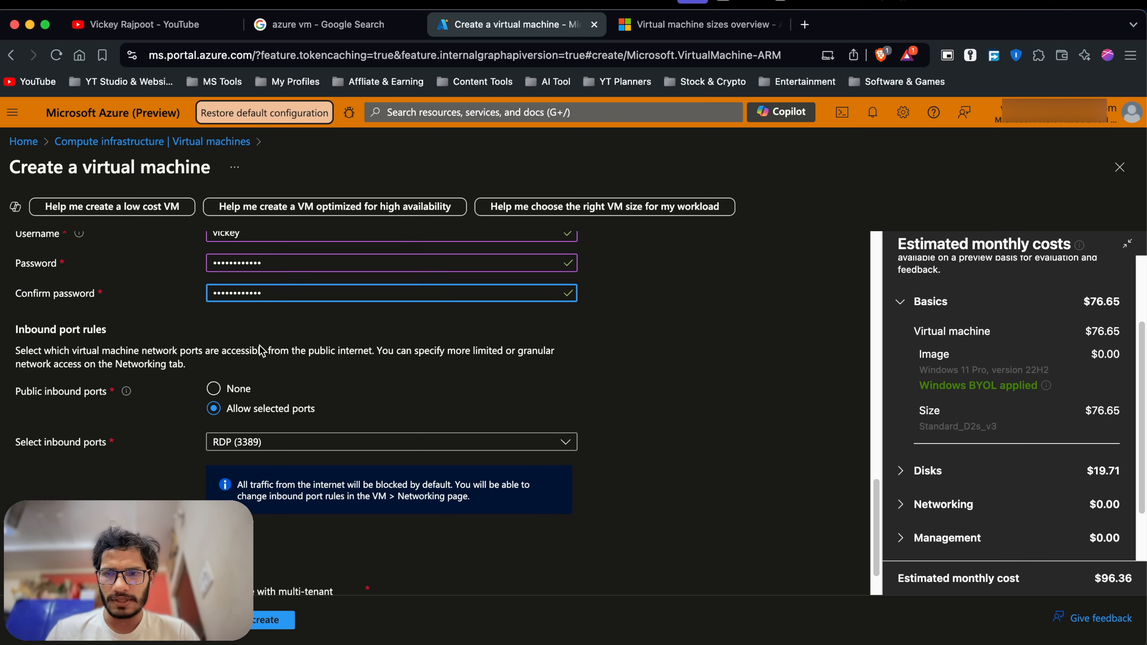
scroll(282, 401, "down", 1)
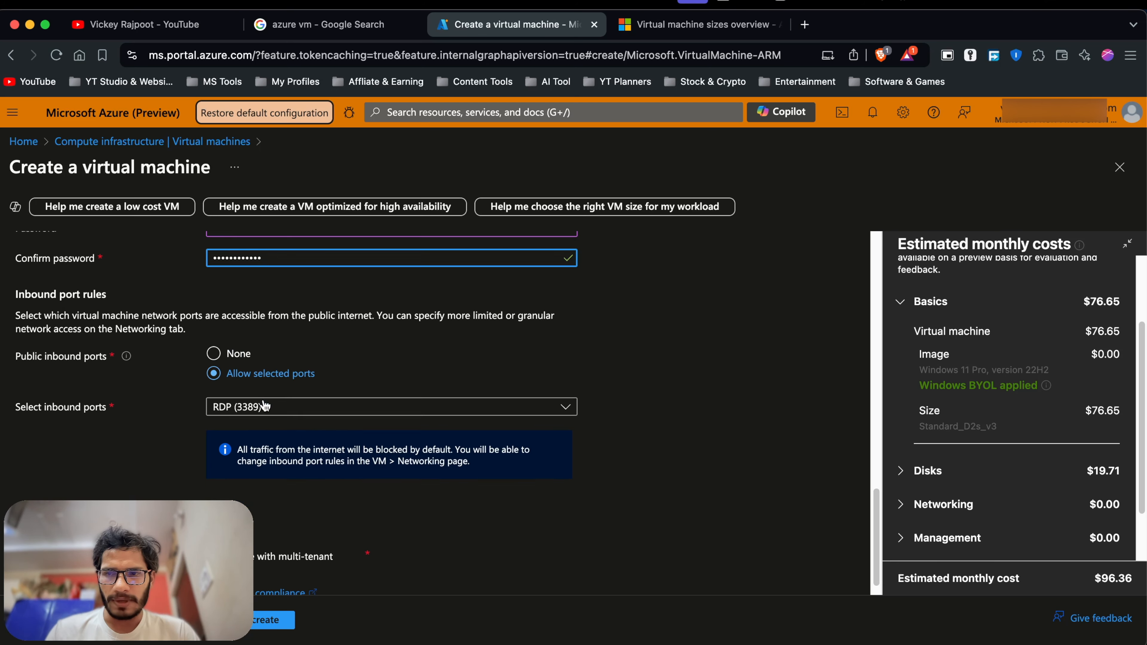
left_click(296, 406)
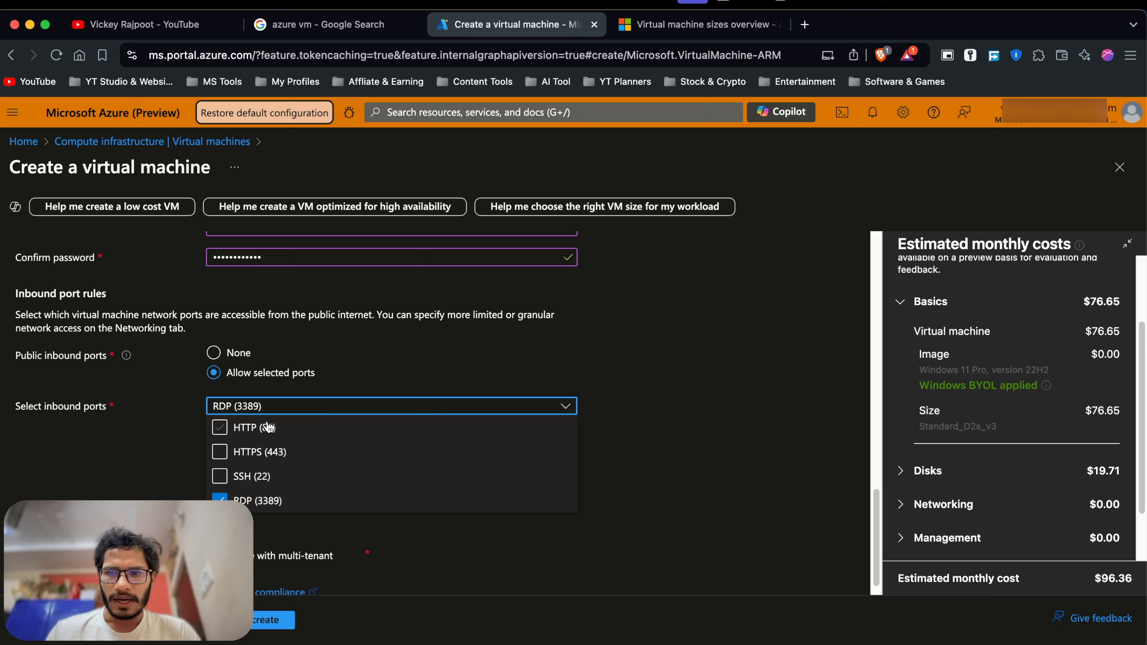
left_click(100, 427)
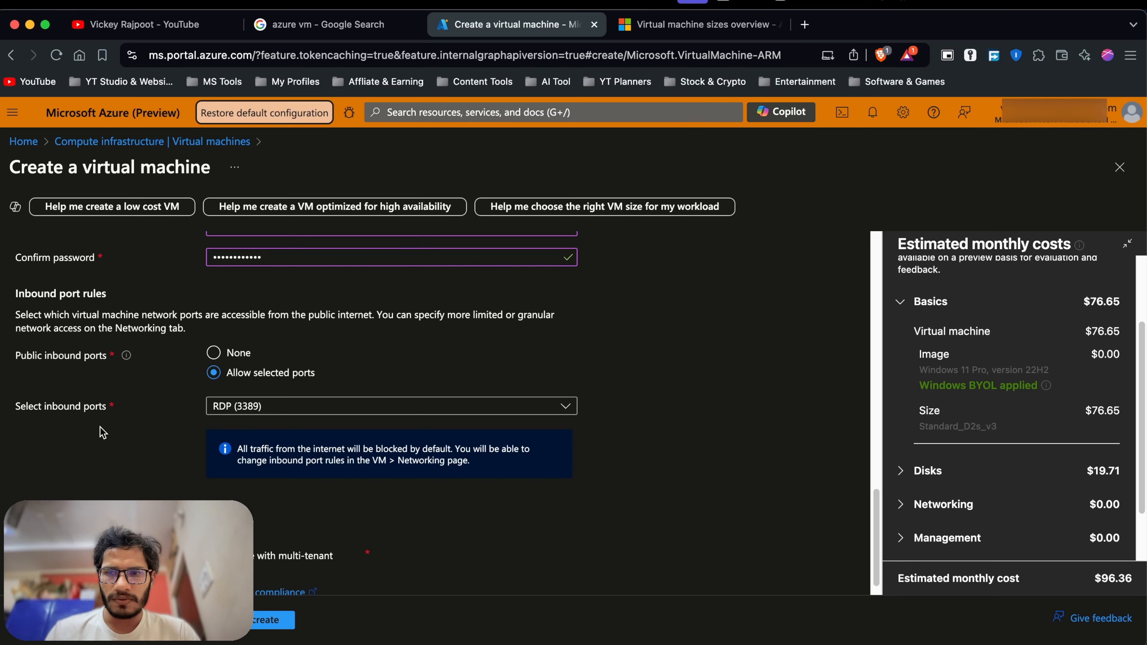
left_click(231, 406)
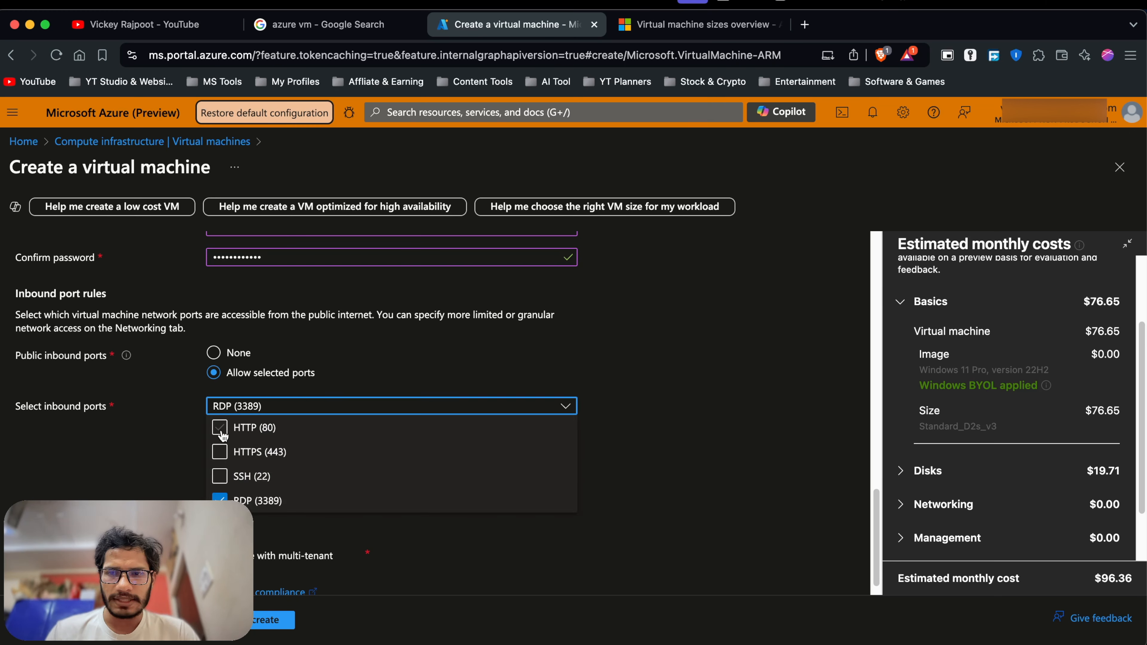
left_click(81, 420)
left_click(232, 409)
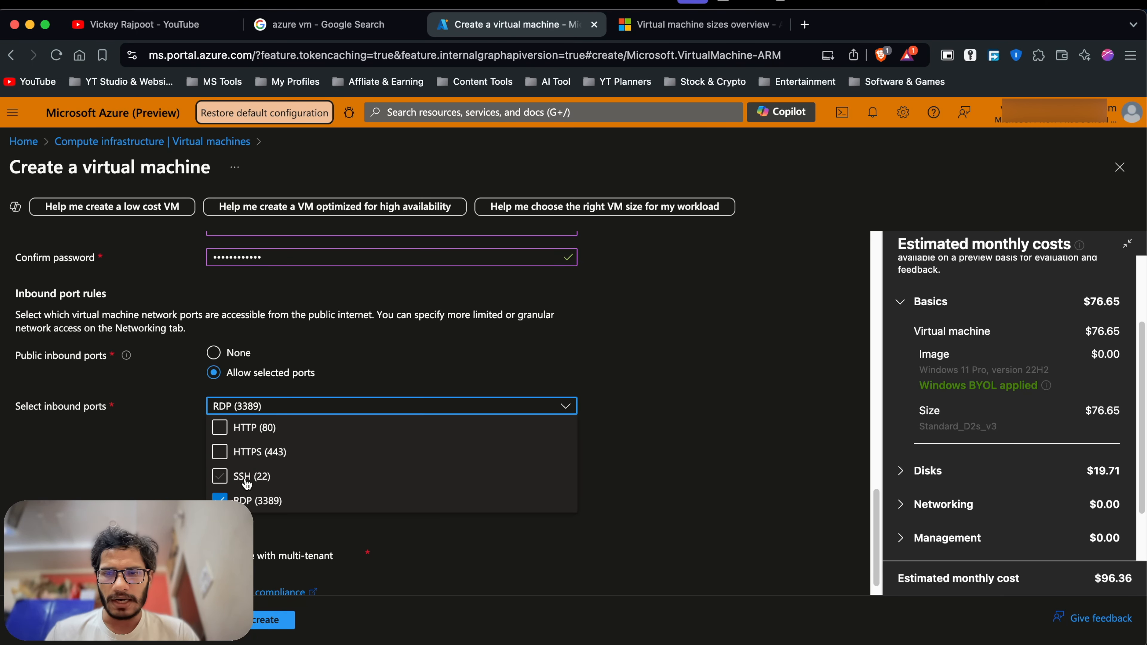
left_click(650, 421)
scroll(283, 468, "down", 1)
scroll(283, 467, "down", 1)
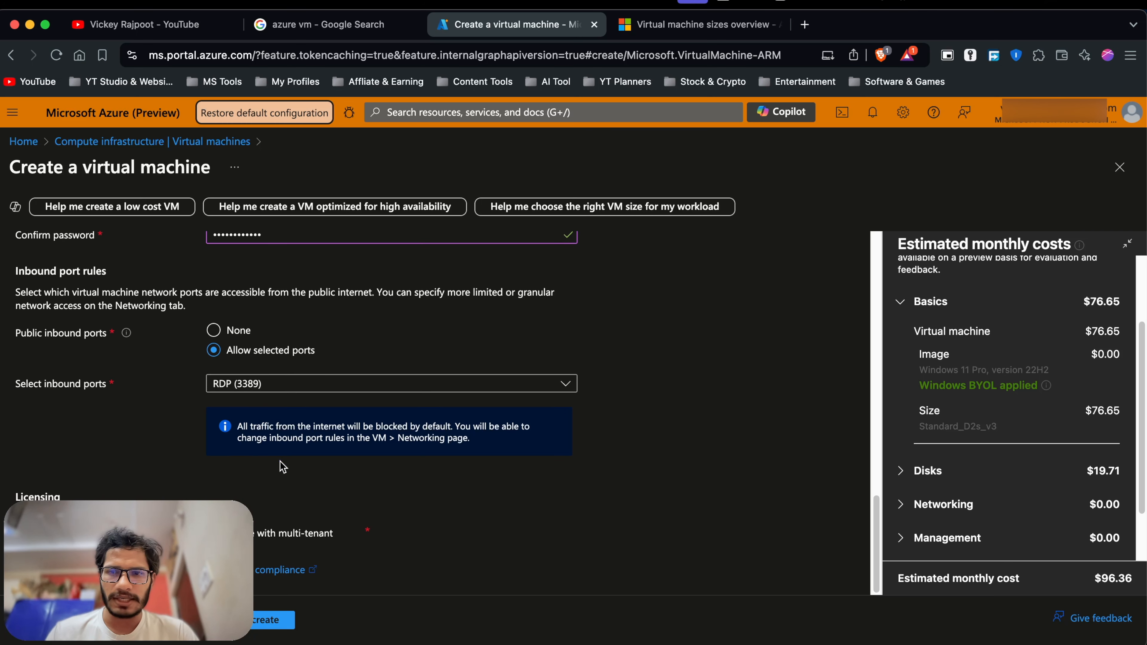
left_click(303, 389)
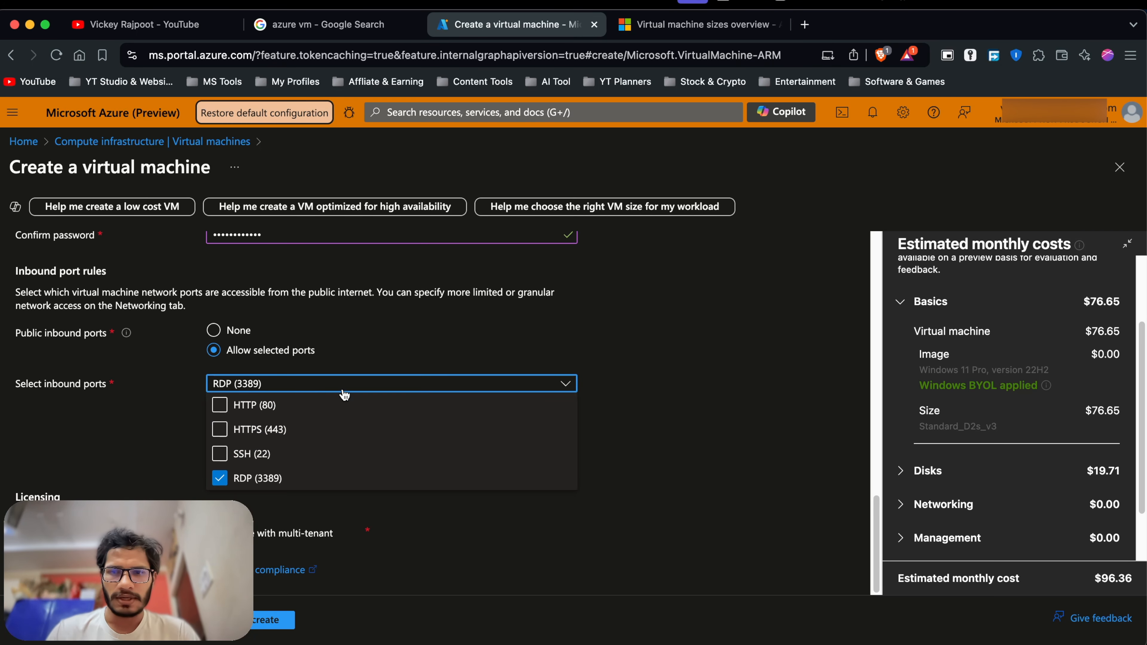
left_click(709, 404)
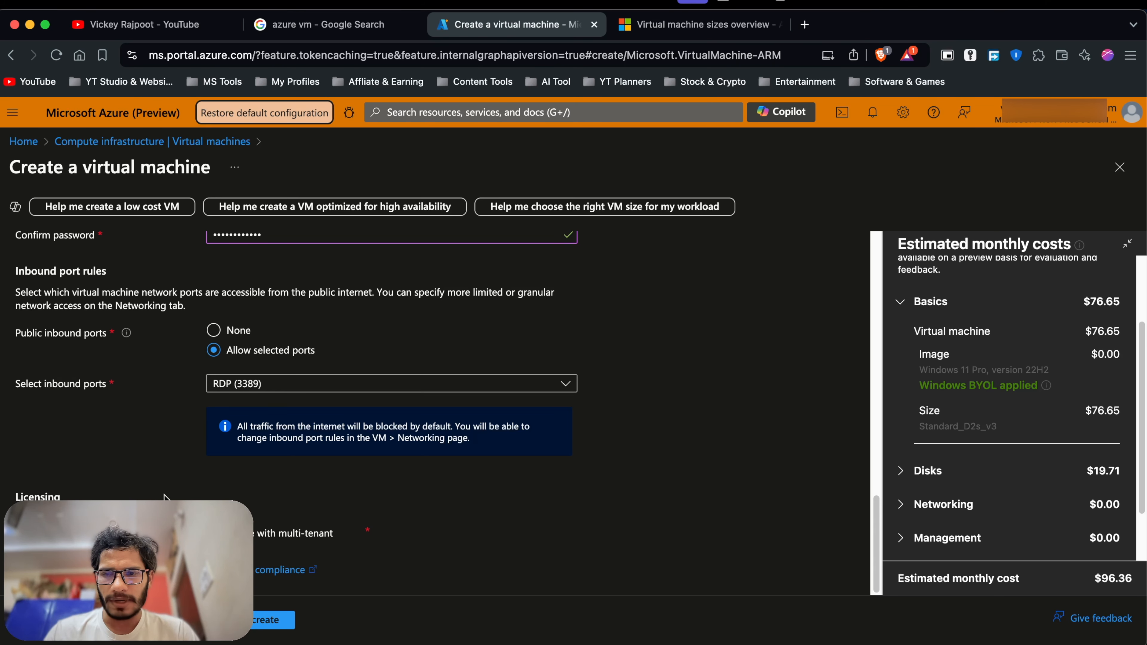
Confirm Windows licence eligibility and continue to the Disks tab.
scroll(164, 495, "up", 1)
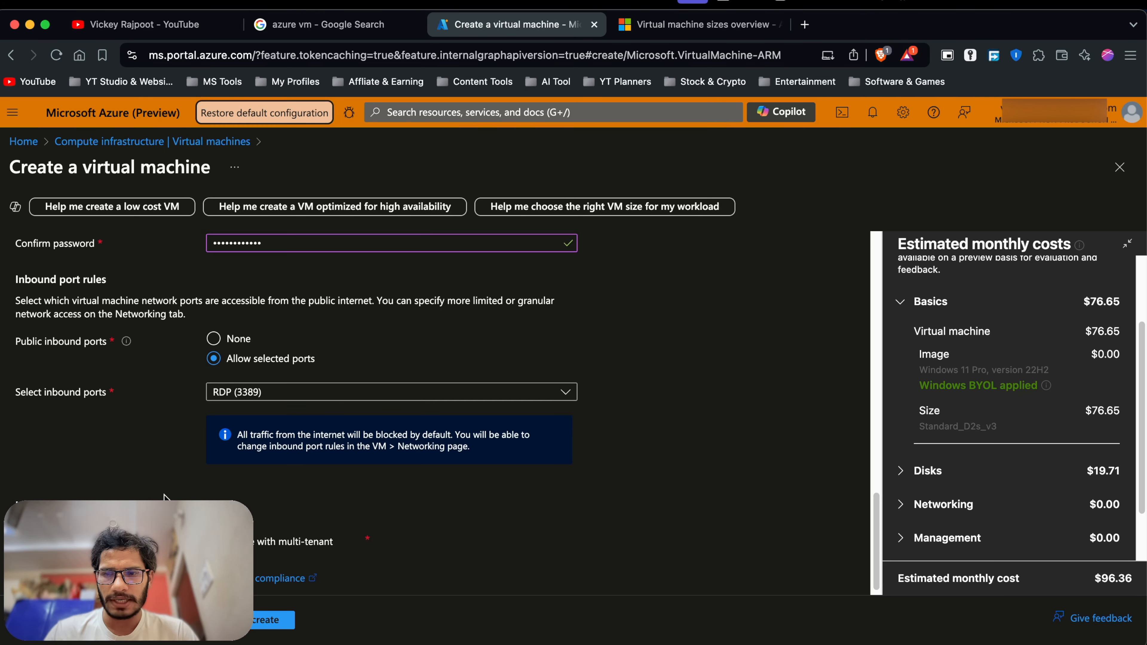
scroll(164, 495, "down", 1)
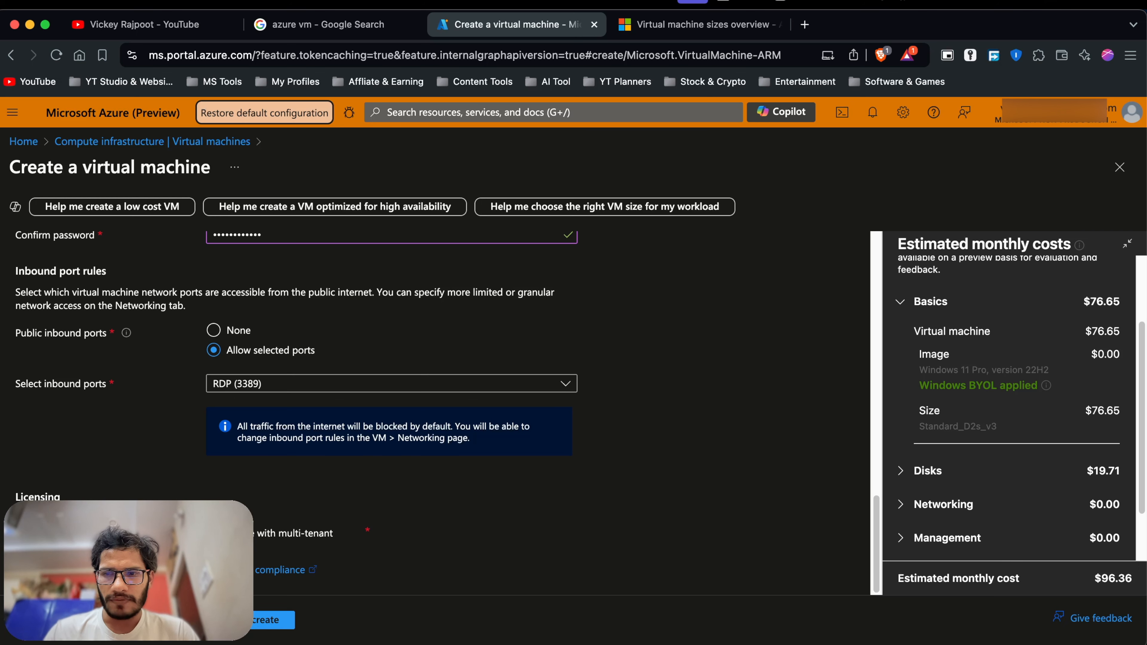
left_click(21, 534)
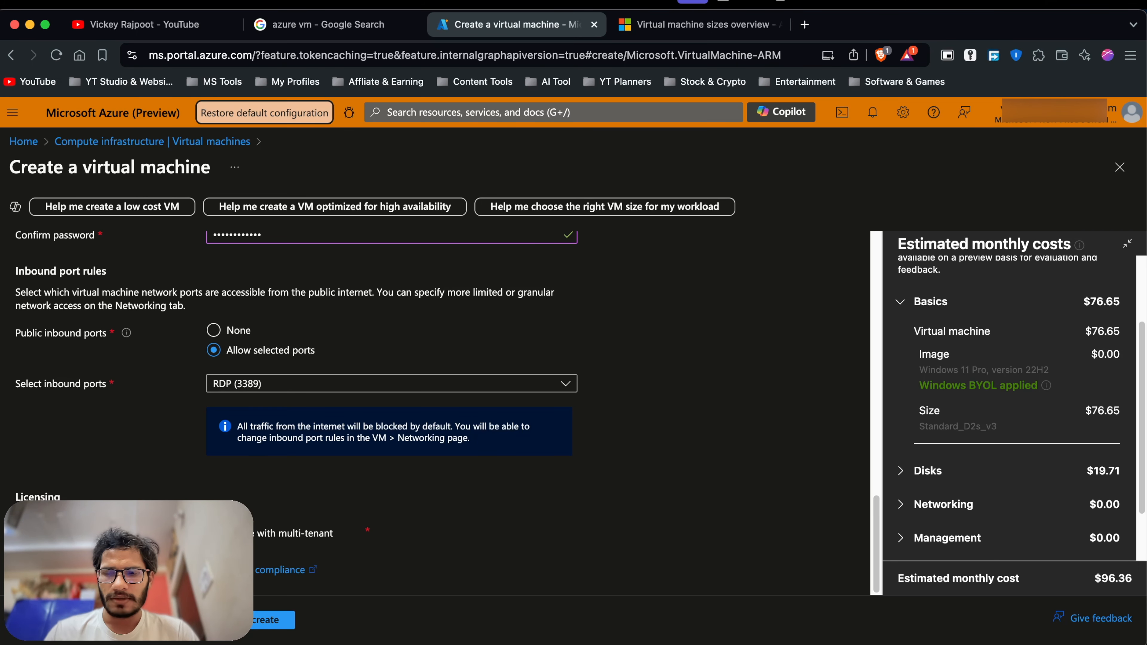
left_click(153, 620)
Set the OS disk type to Standard SSD (locally-redundant storage).
scroll(226, 411, "down", 1)
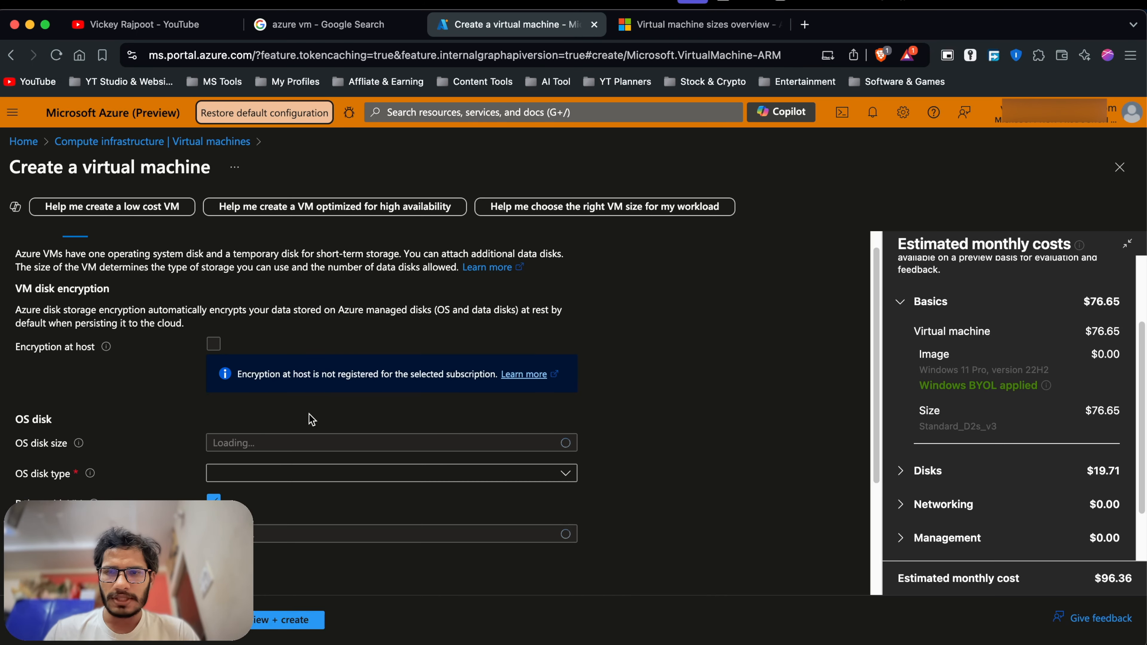
scroll(311, 419, "down", 1)
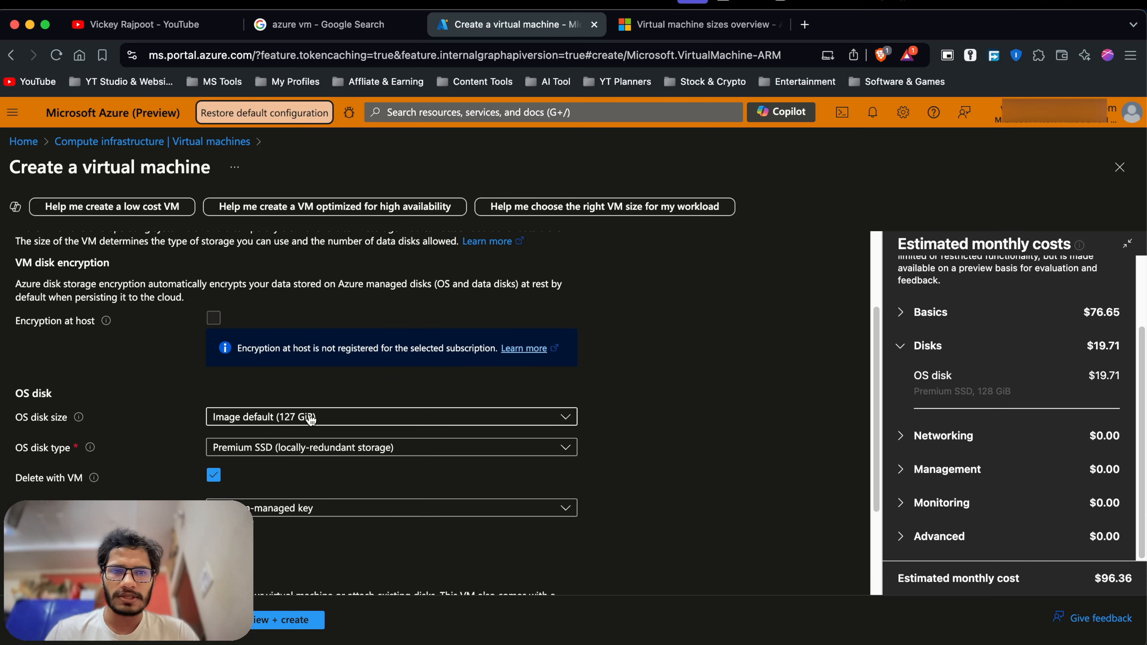
scroll(310, 415, "down", 1)
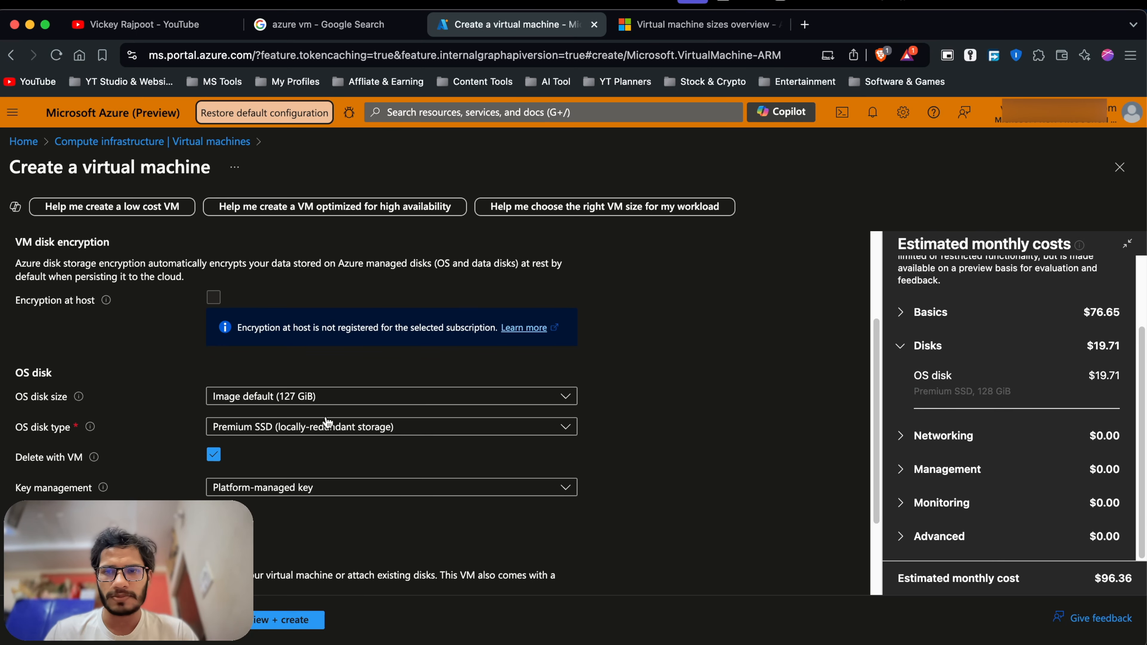
scroll(263, 444, "down", 1)
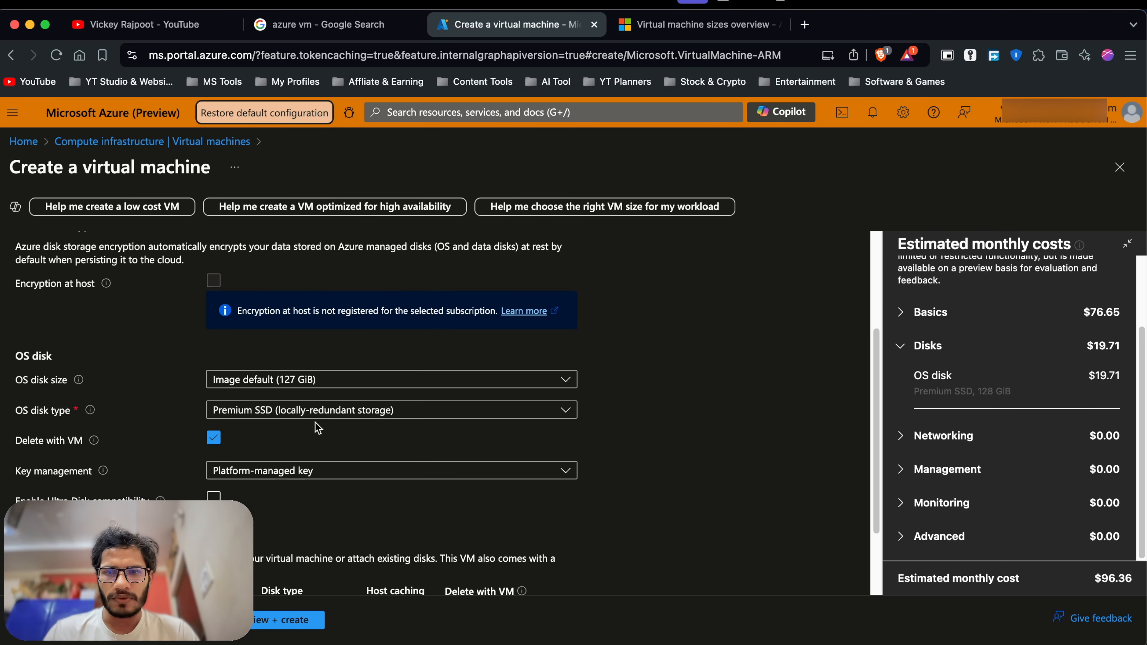
scroll(318, 429, "down", 2)
left_click(322, 370)
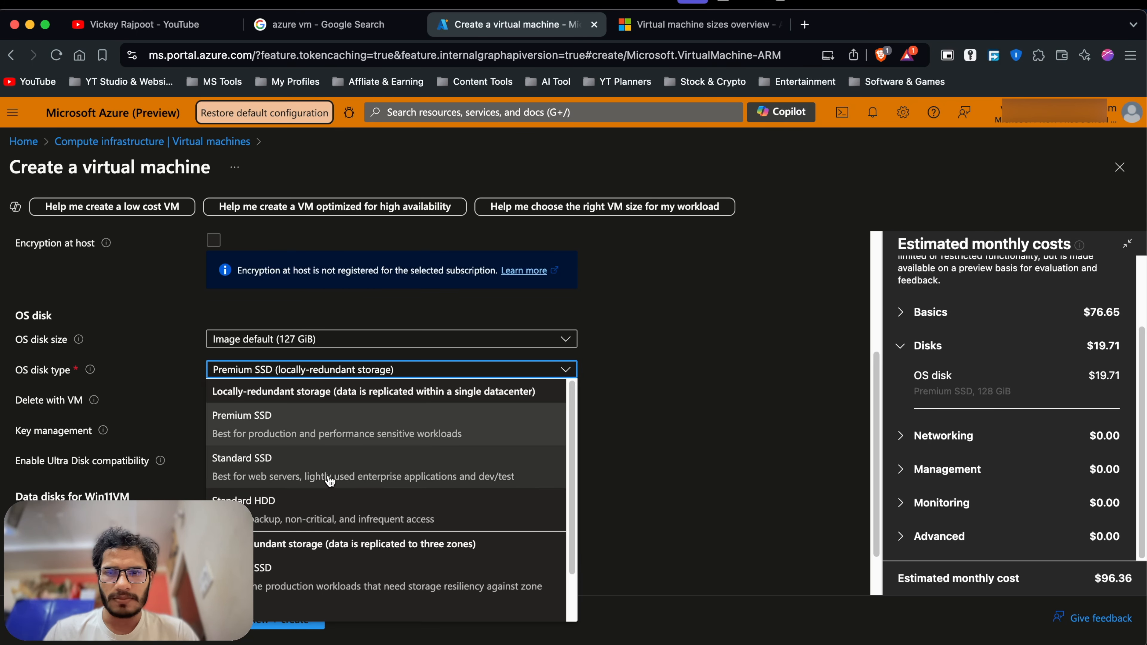
left_click(297, 476)
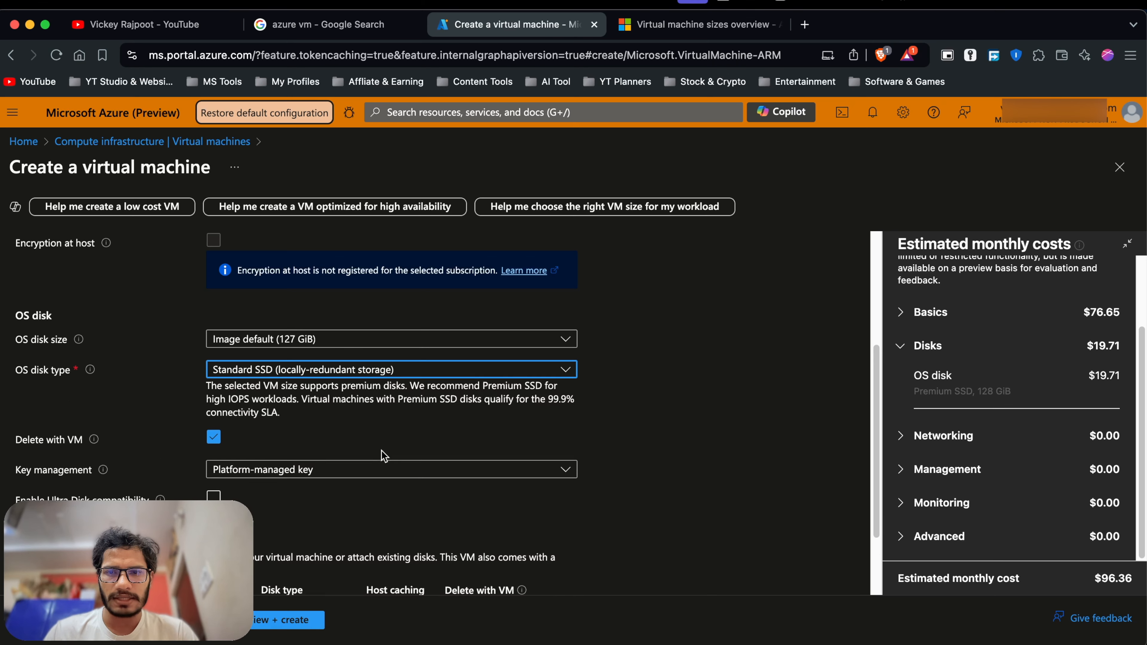
Review the remaining disk options and proceed to the Networking tab.
scroll(381, 454, "down", 2)
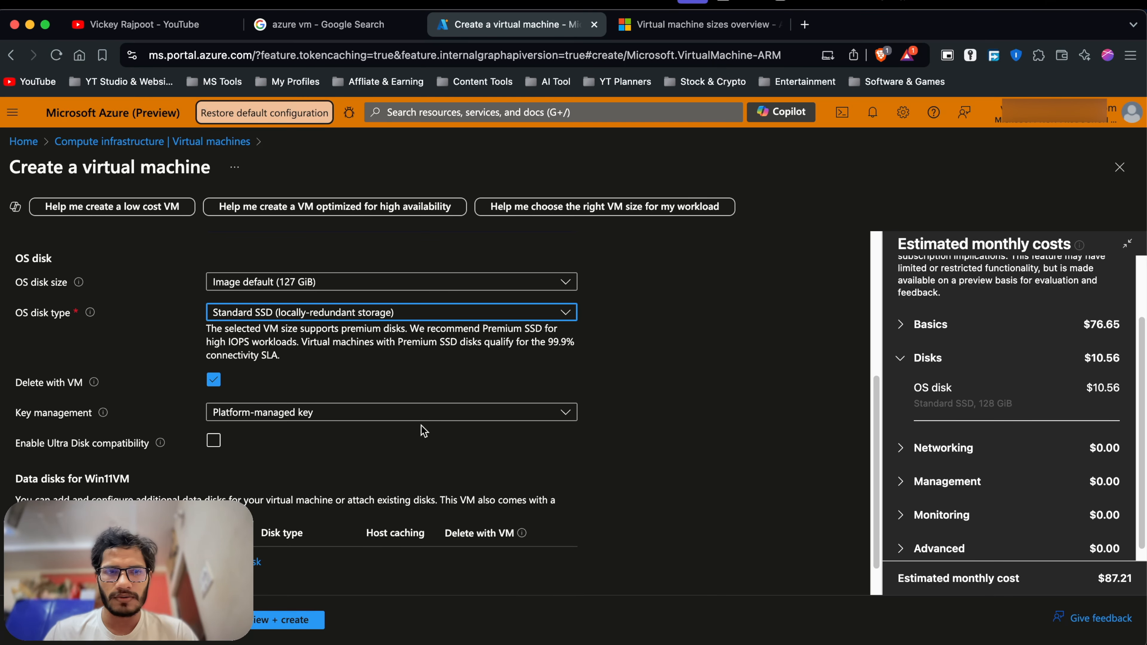
scroll(447, 429, "down", 1)
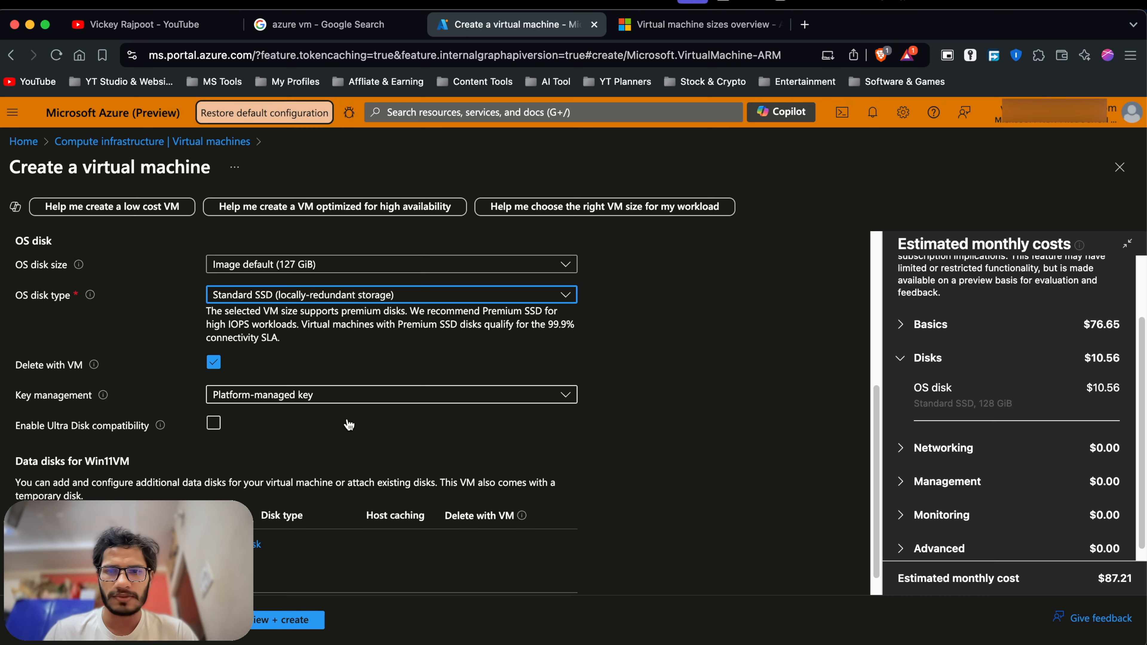
scroll(357, 276, "down", 2)
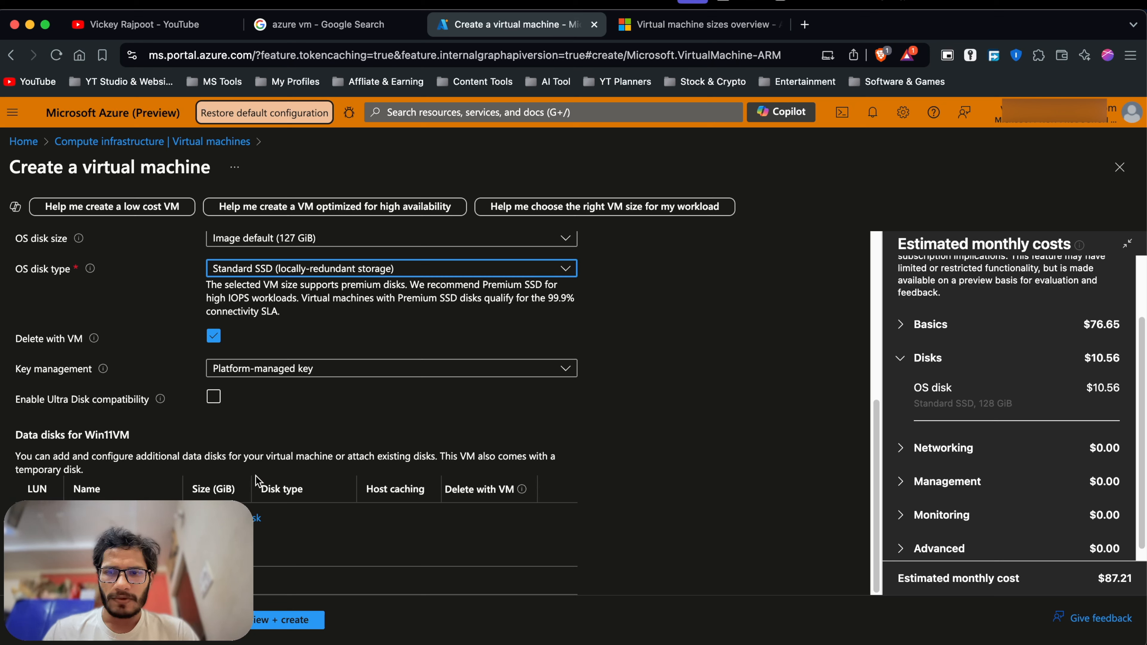
scroll(287, 486, "up", 3)
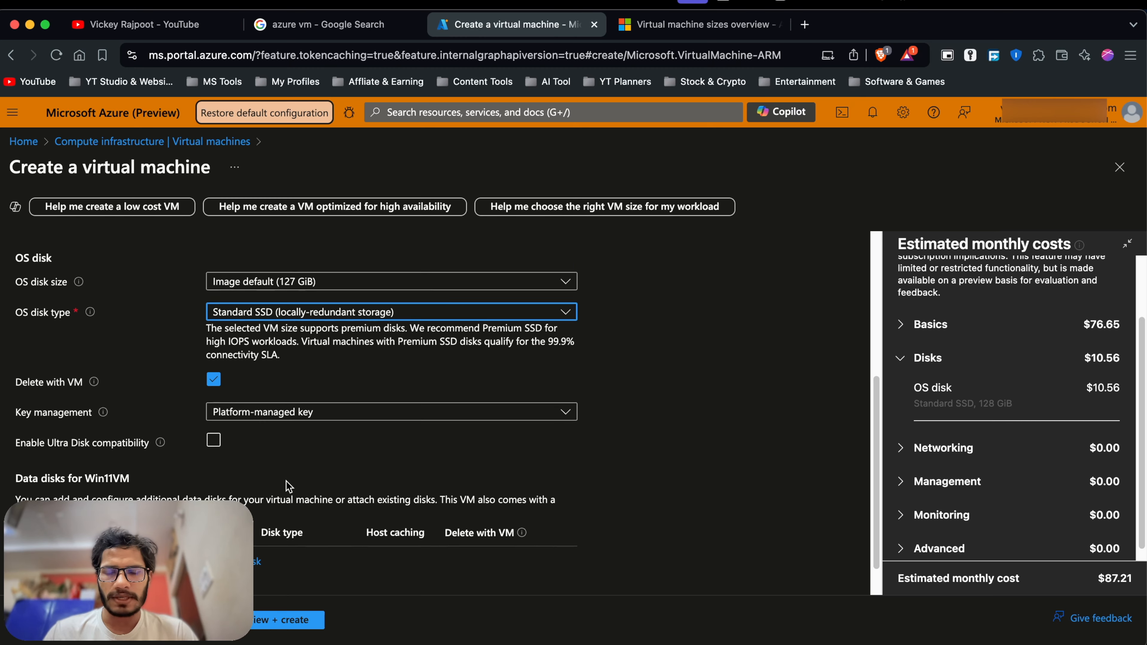
scroll(286, 485, "down", 4)
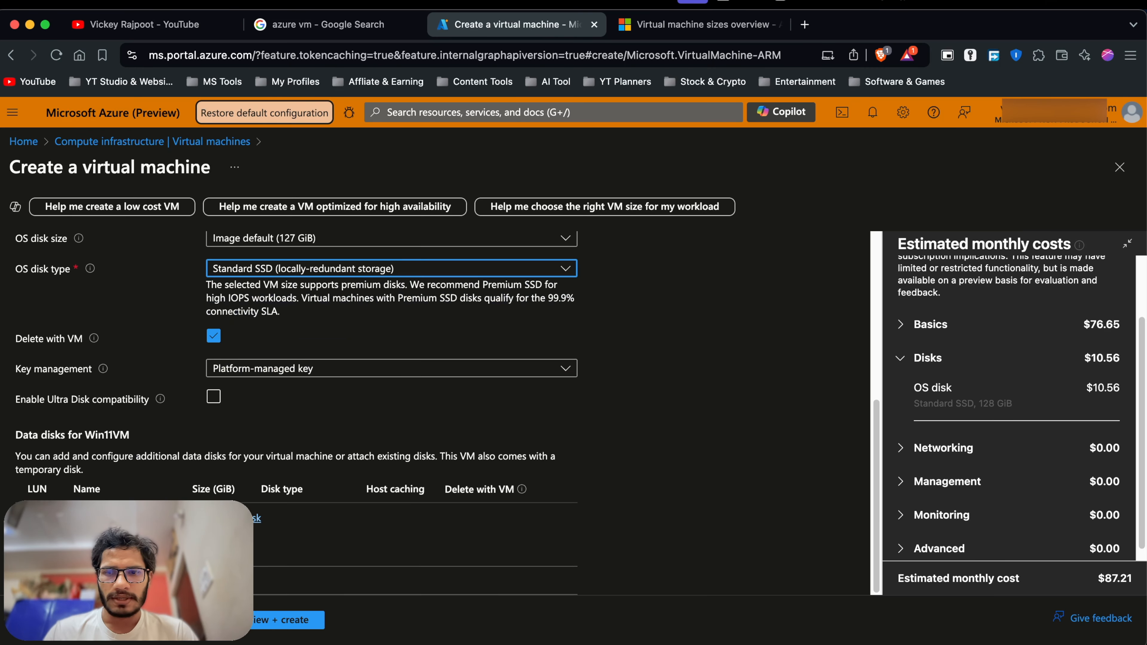
scroll(294, 437, "up", 5)
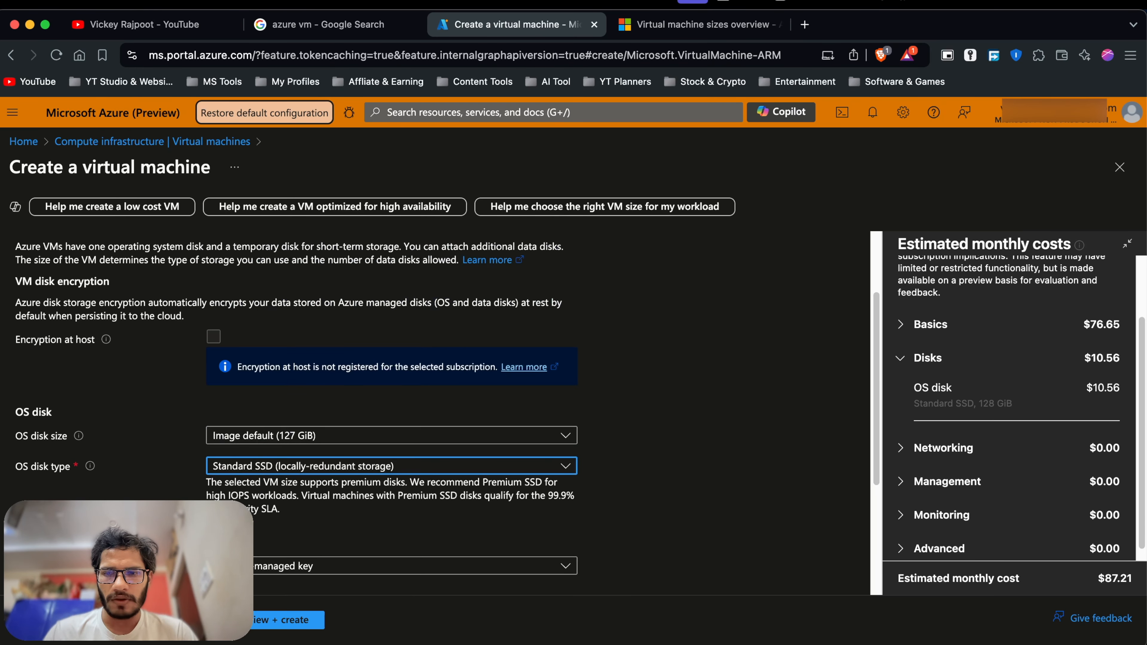
left_click(149, 619)
Check the Networking inbound ports, leaving RDP (3389) unchanged.
scroll(273, 411, "down", 2)
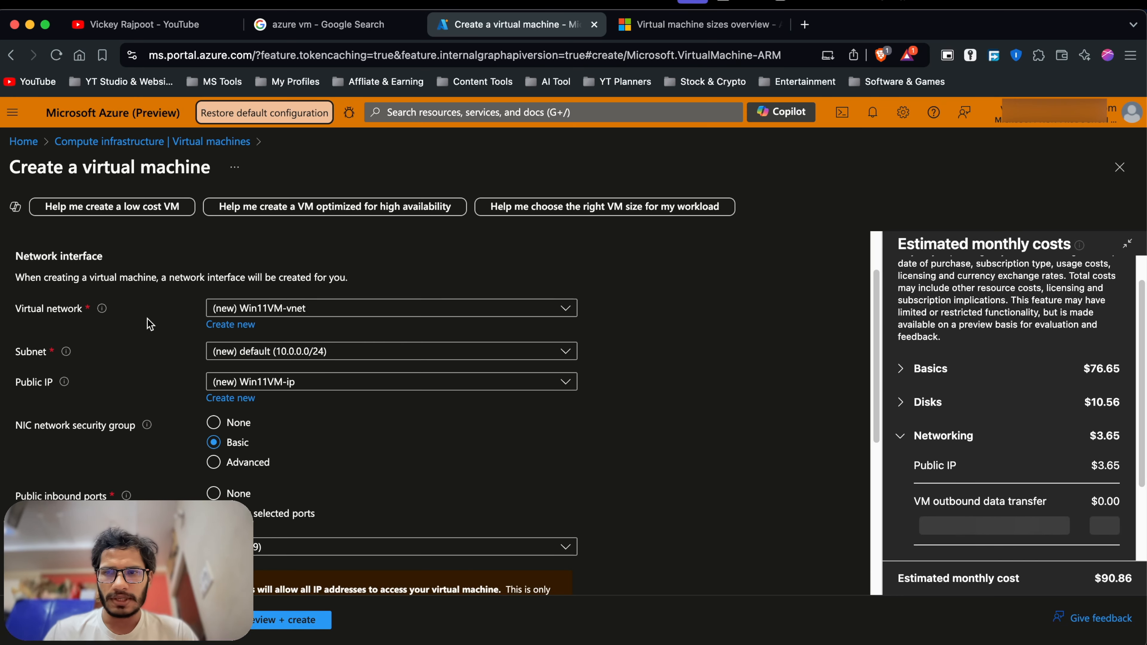
scroll(315, 382, "down", 2)
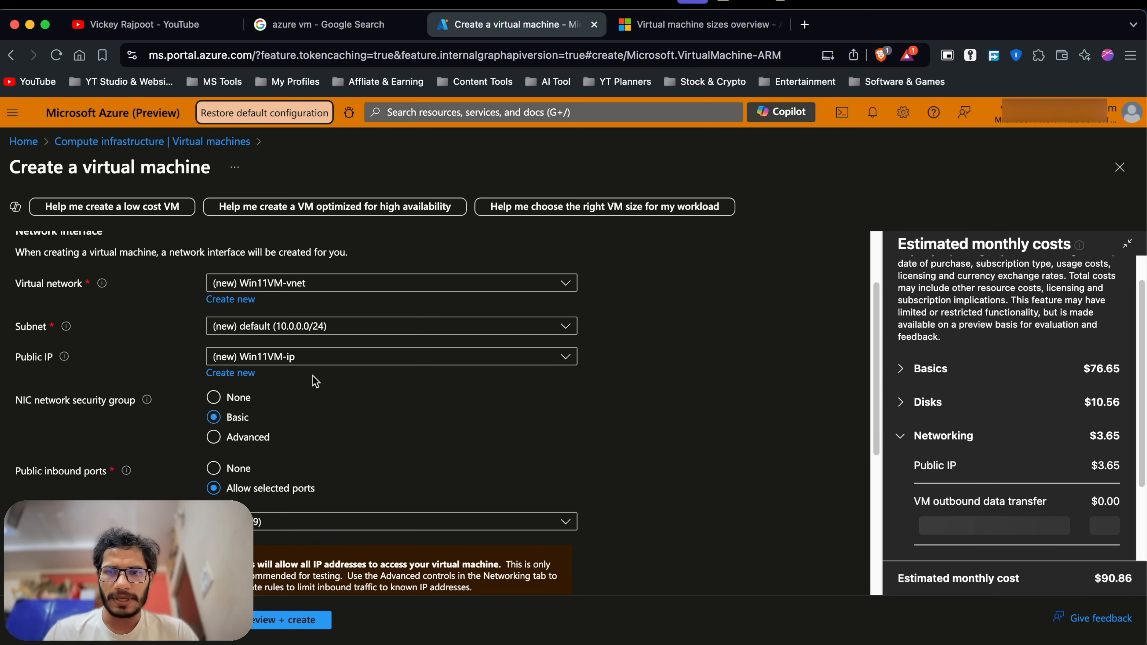
scroll(281, 389, "down", 1)
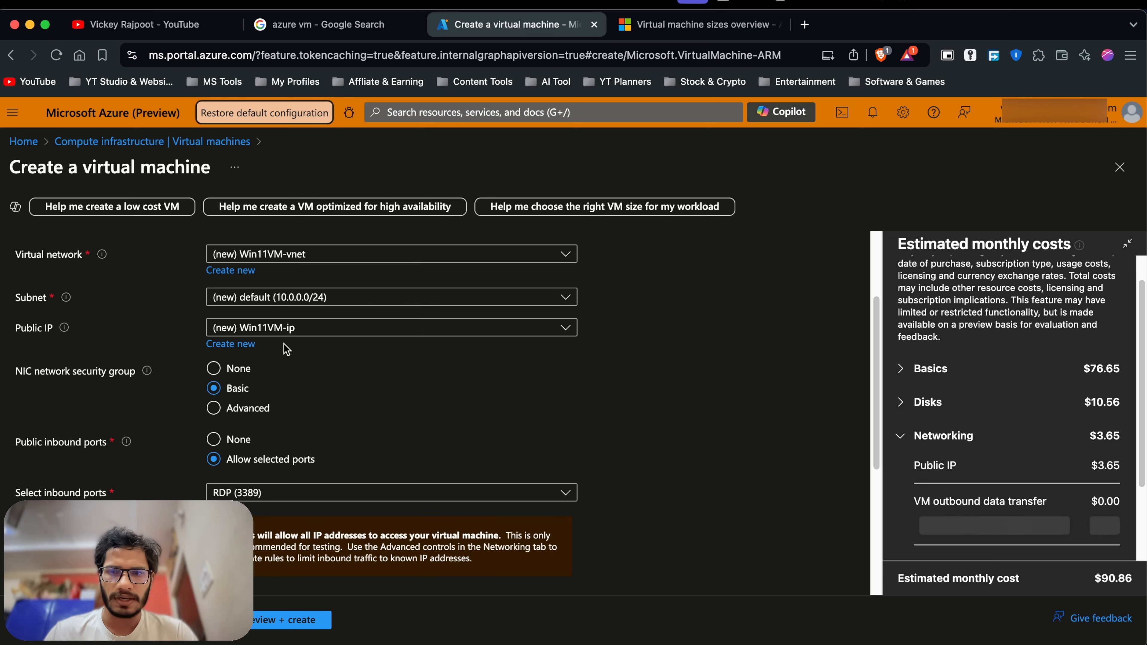
scroll(285, 351, "down", 1)
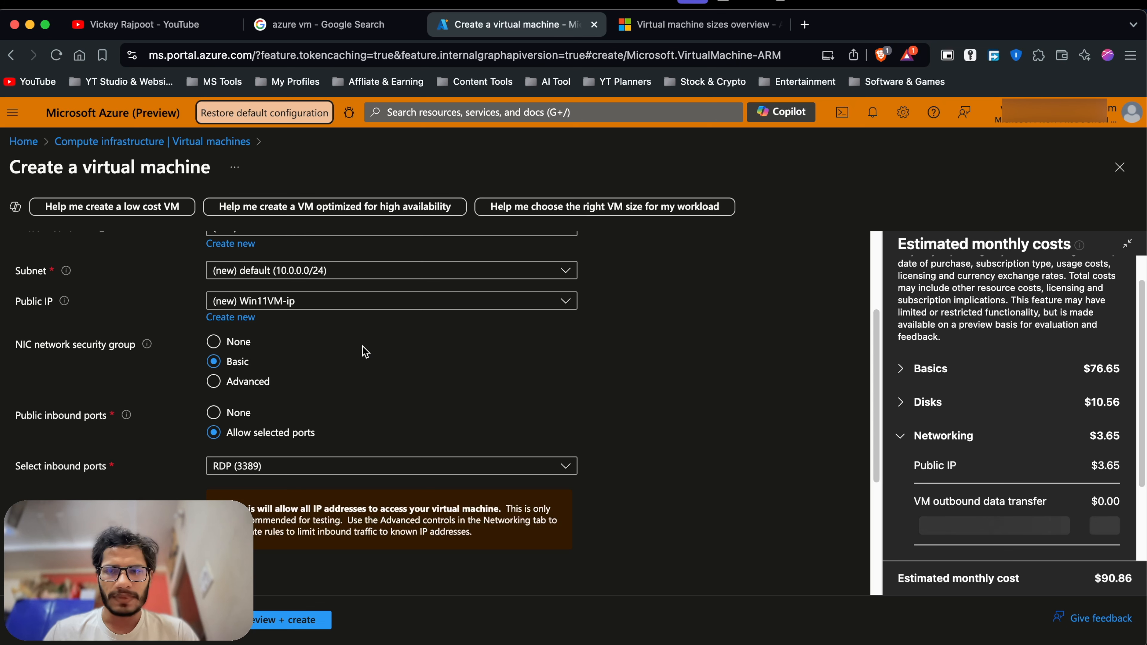
scroll(291, 364, "down", 2)
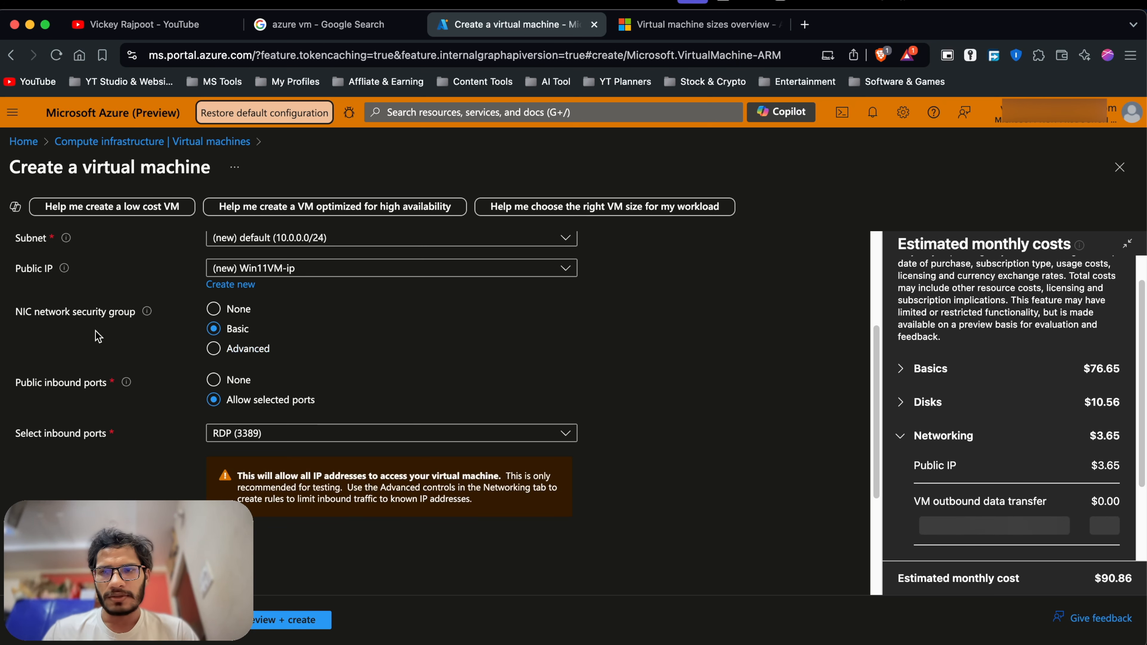
scroll(95, 332, "down", 3)
scroll(259, 346, "down", 1)
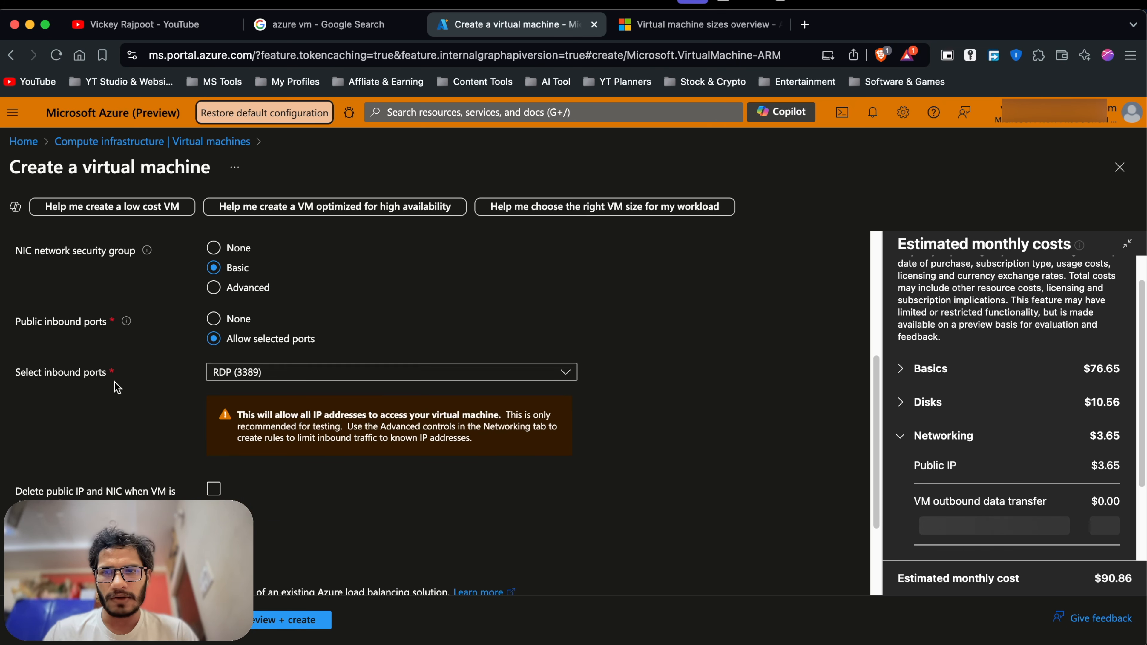
scroll(117, 388, "down", 1)
left_click(280, 363)
left_click(491, 312)
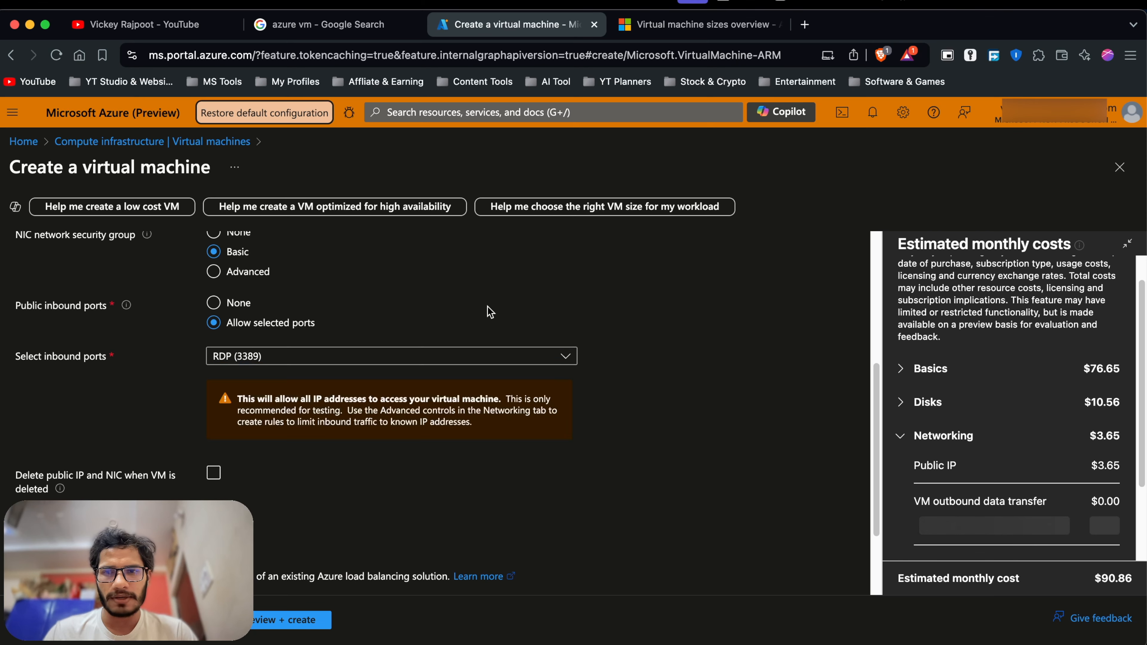
Enable 'Delete public IP and NIC when VM is deleted'.
scroll(281, 336, "down", 5)
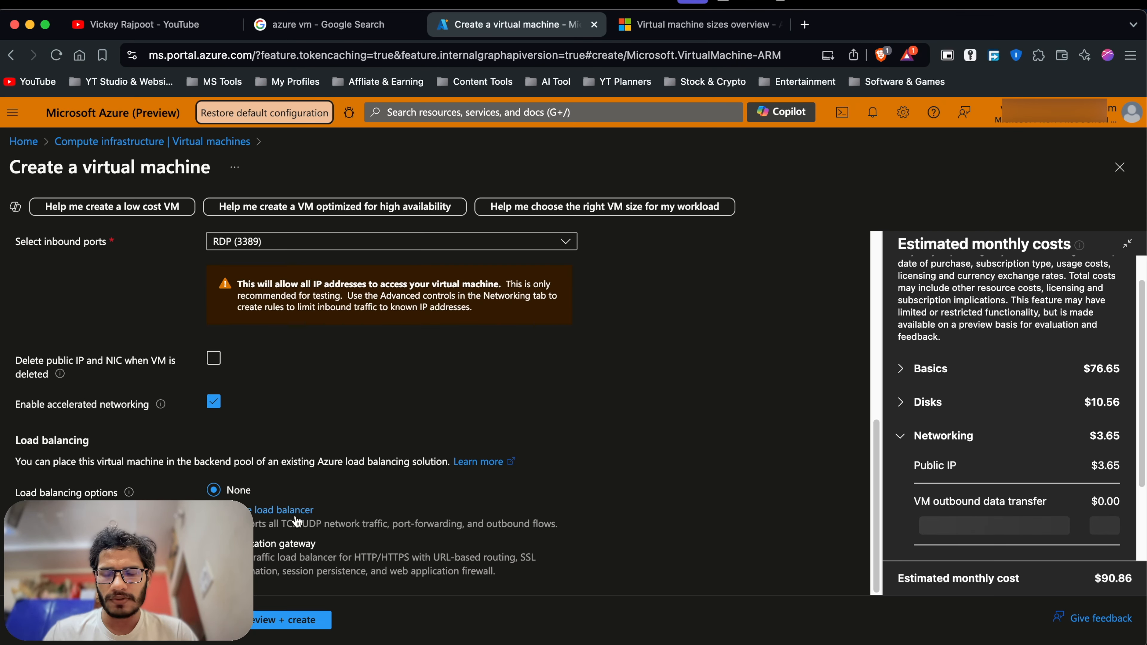
scroll(344, 462, "up", 2)
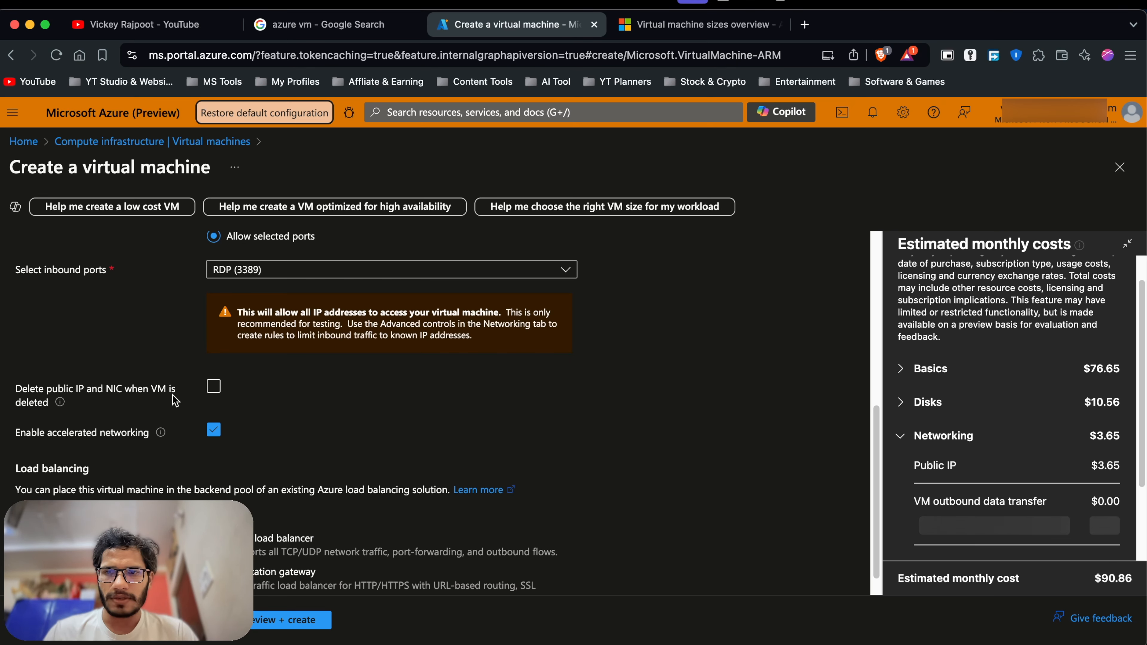
left_click(214, 386)
scroll(347, 403, "up", 2)
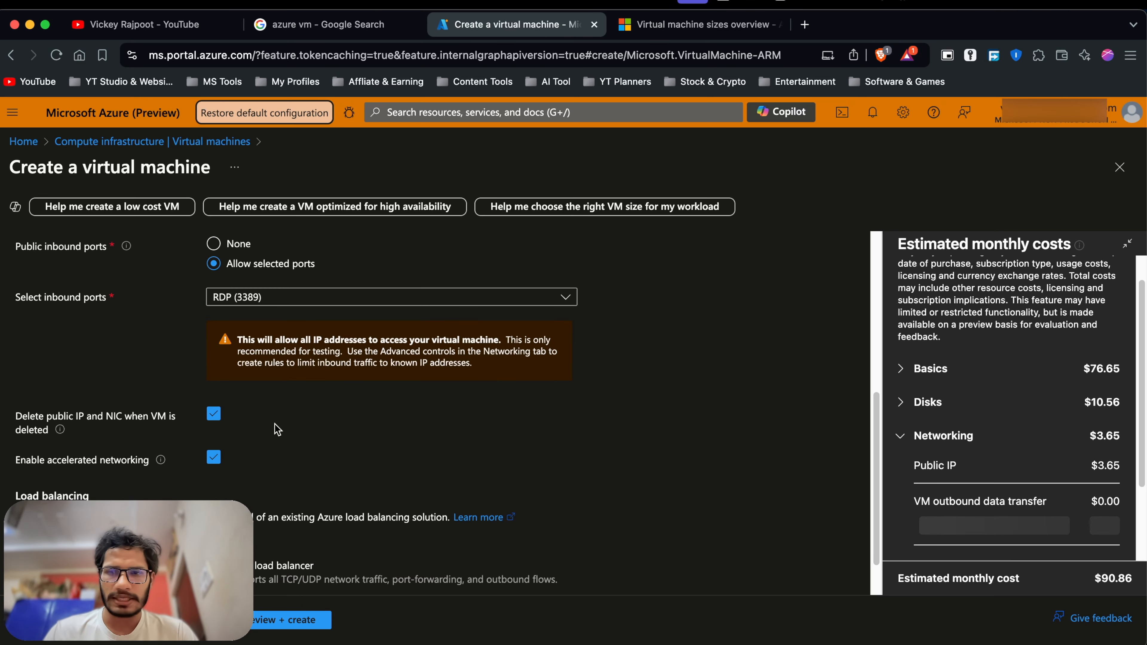
scroll(190, 457, "down", 2)
scroll(190, 458, "down", 1)
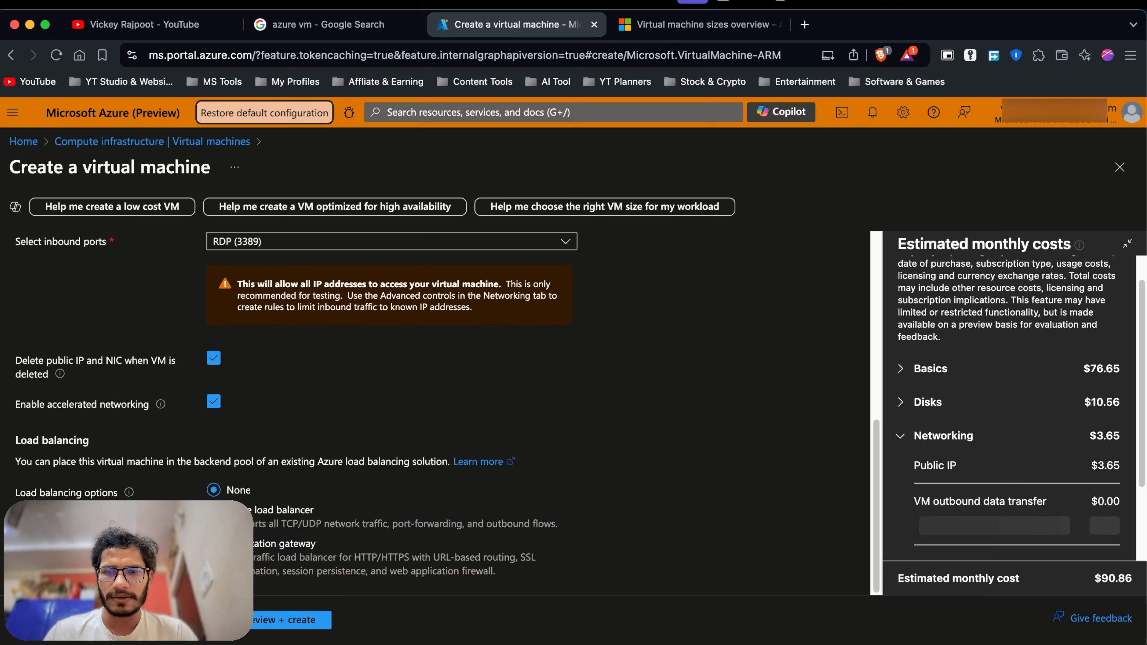
On the Management tab, turn off Login with Microsoft Entra ID.
left_click(167, 620)
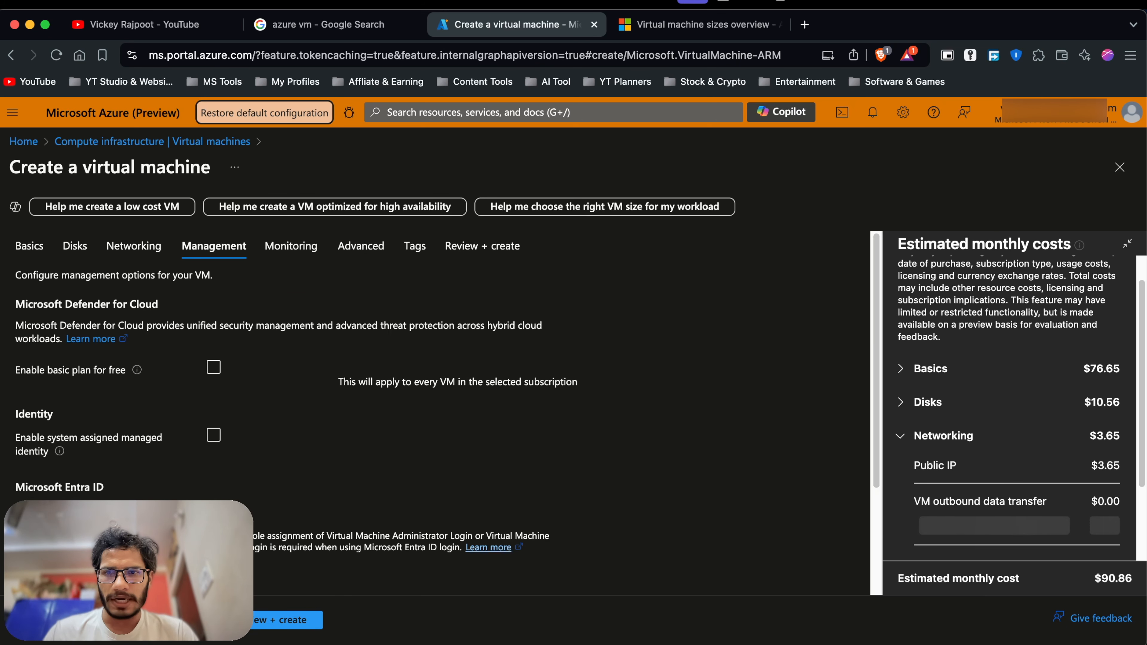
scroll(253, 425, "down", 5)
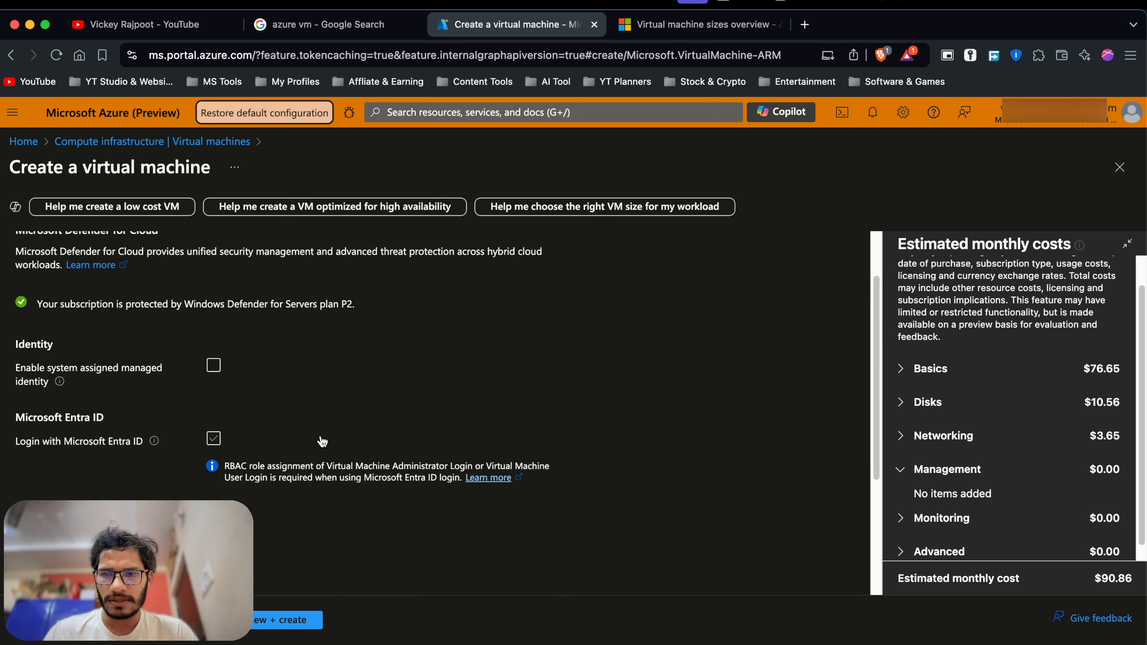
left_click(241, 435)
Toggle the daily auto-shutdown setting and continue to the Monitoring tab.
scroll(242, 434, "down", 1)
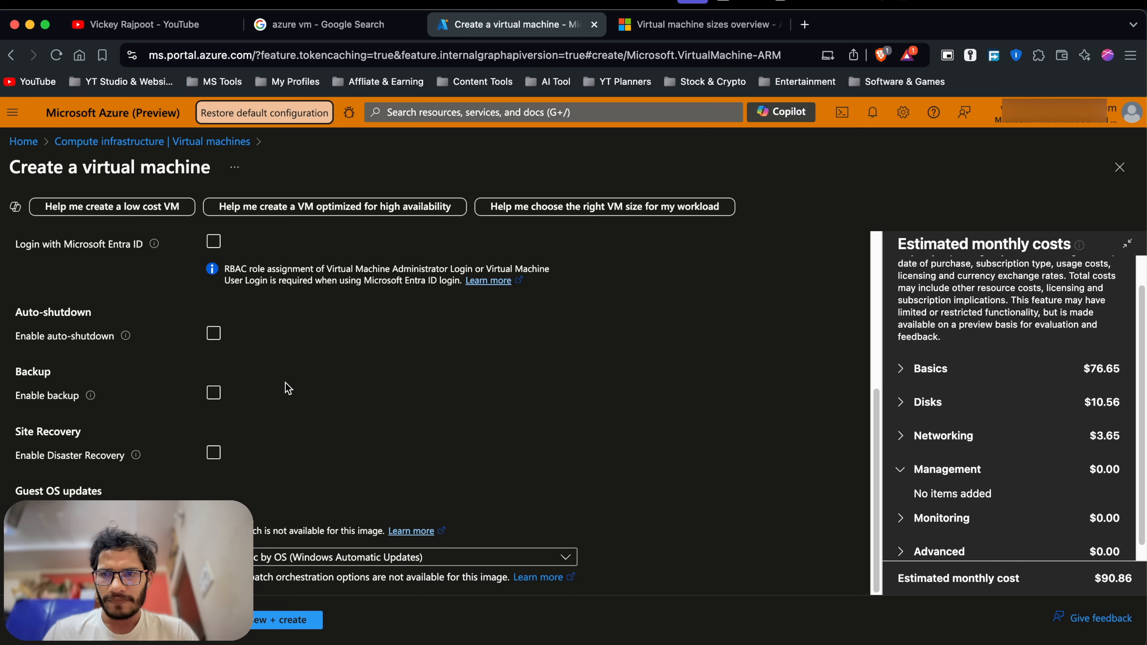
mouse_move(128, 342)
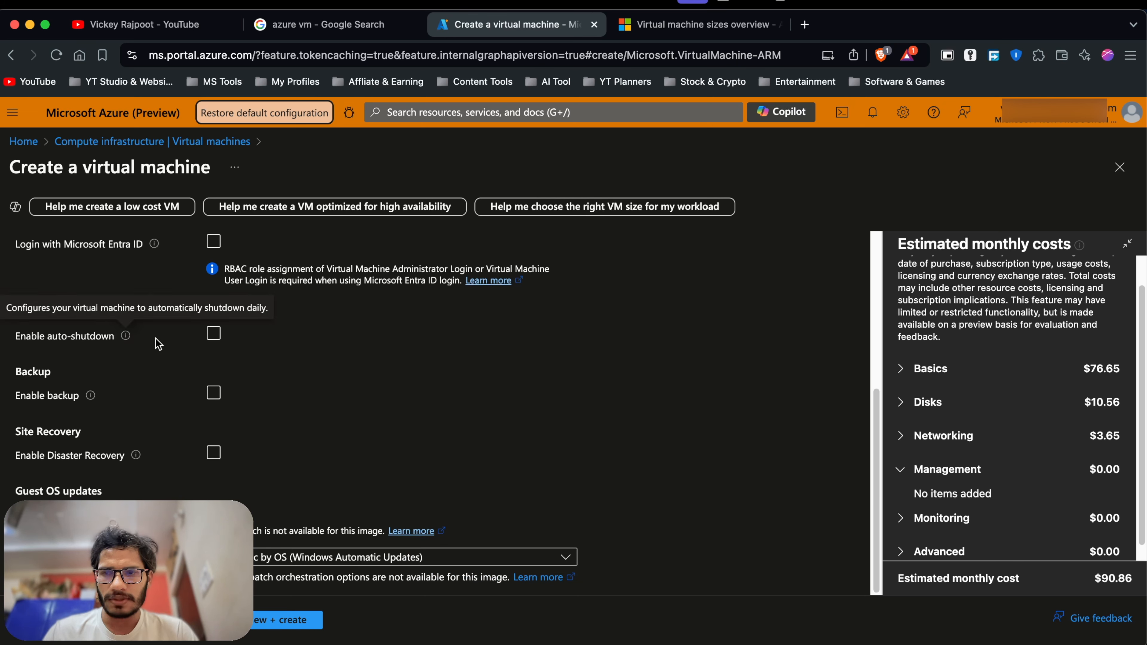
left_click(215, 339)
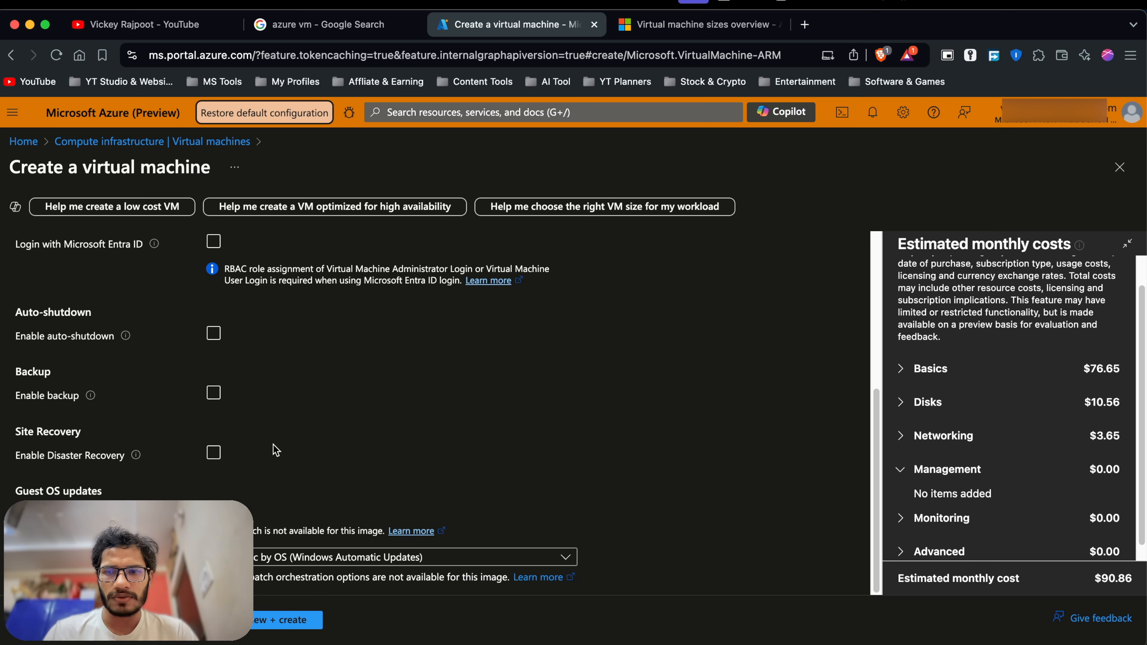
scroll(338, 453, "up", 6)
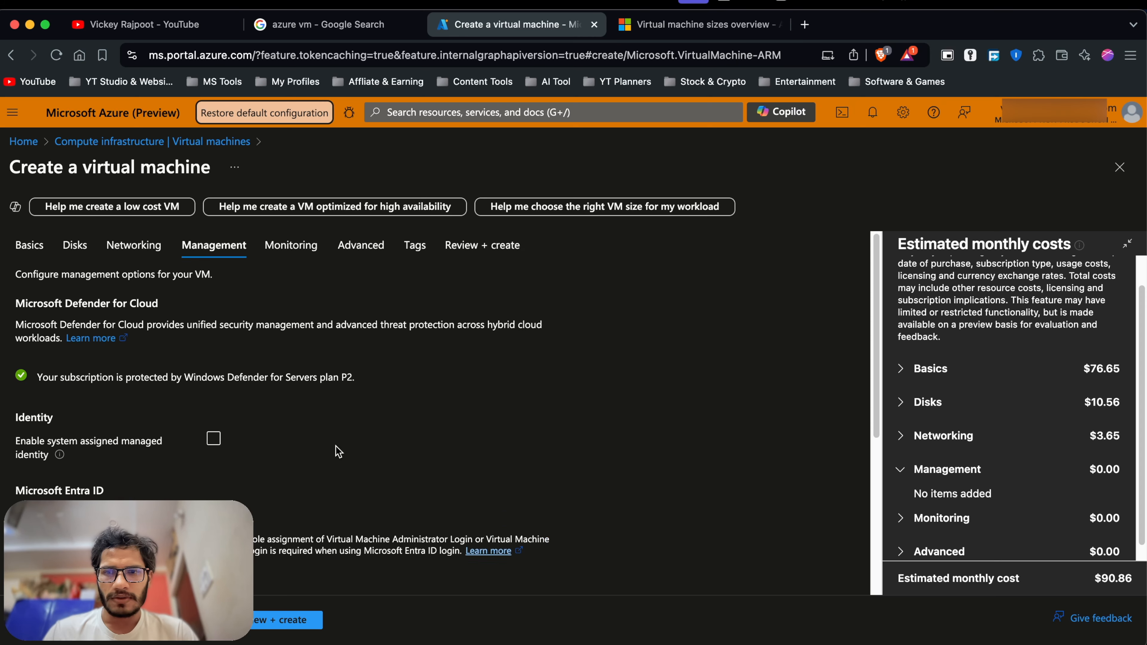
scroll(338, 453, "down", 6)
left_click(151, 620)
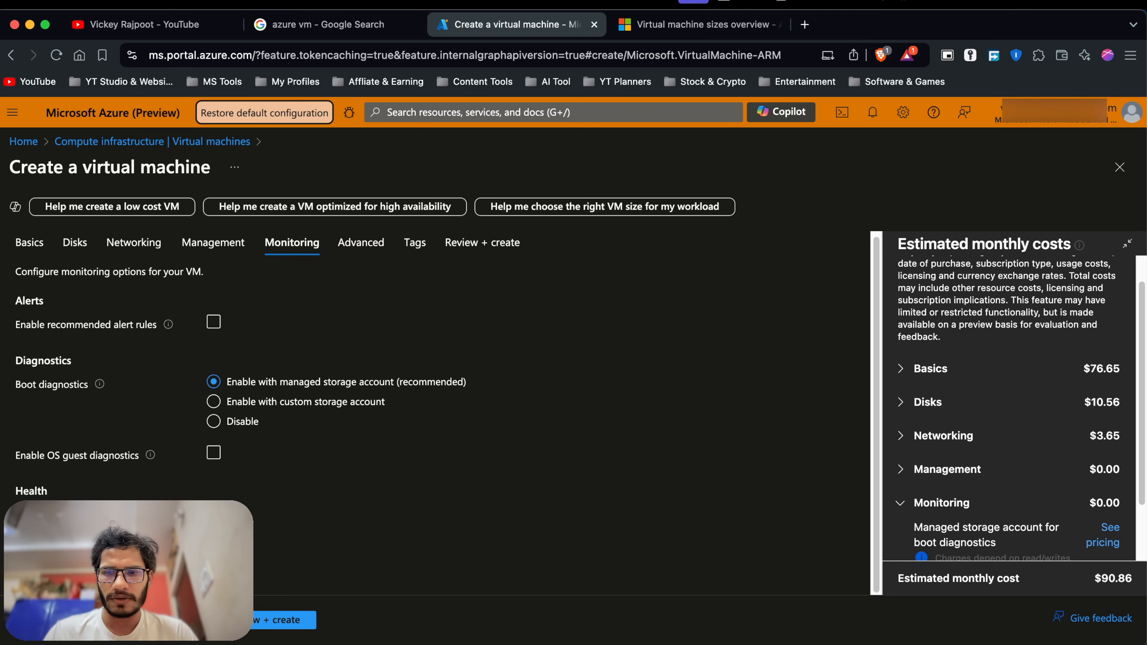
Pass through the Advanced and Tags tabs to Review + create validation.
left_click(154, 619)
scroll(336, 392, "down", 4)
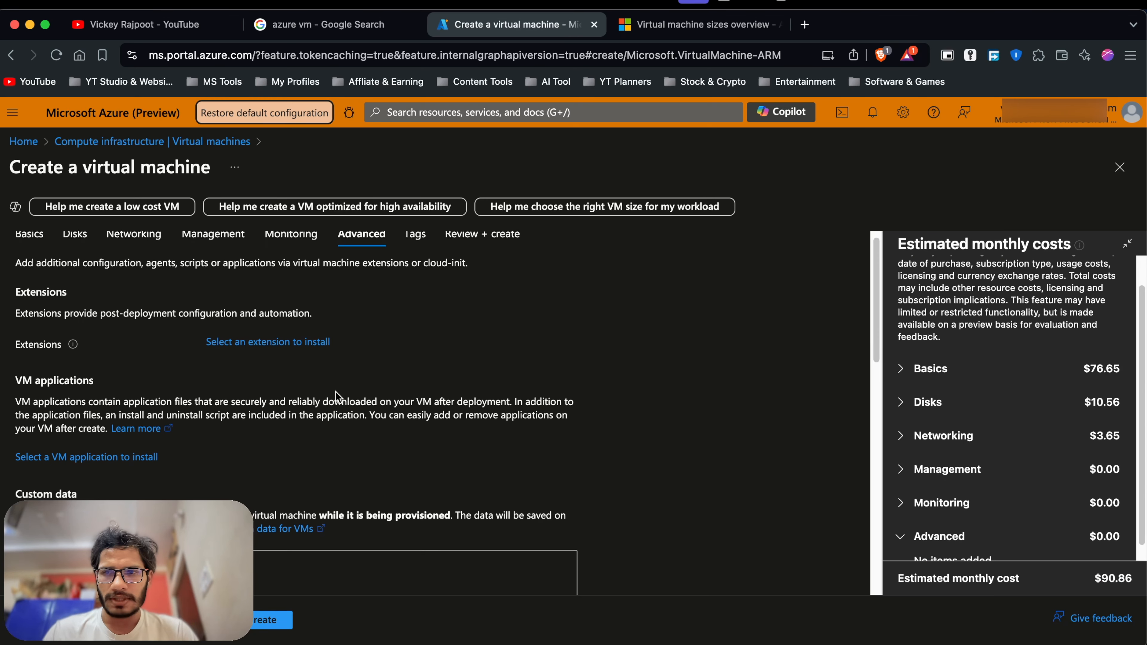
scroll(253, 414, "down", 5)
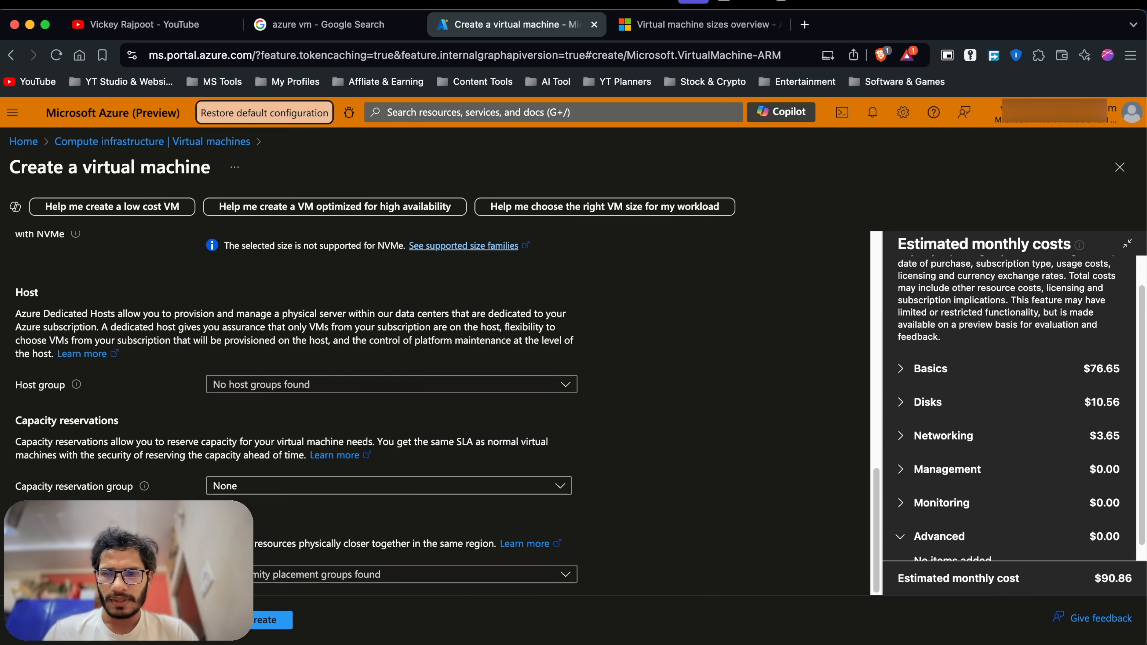
left_click(154, 620)
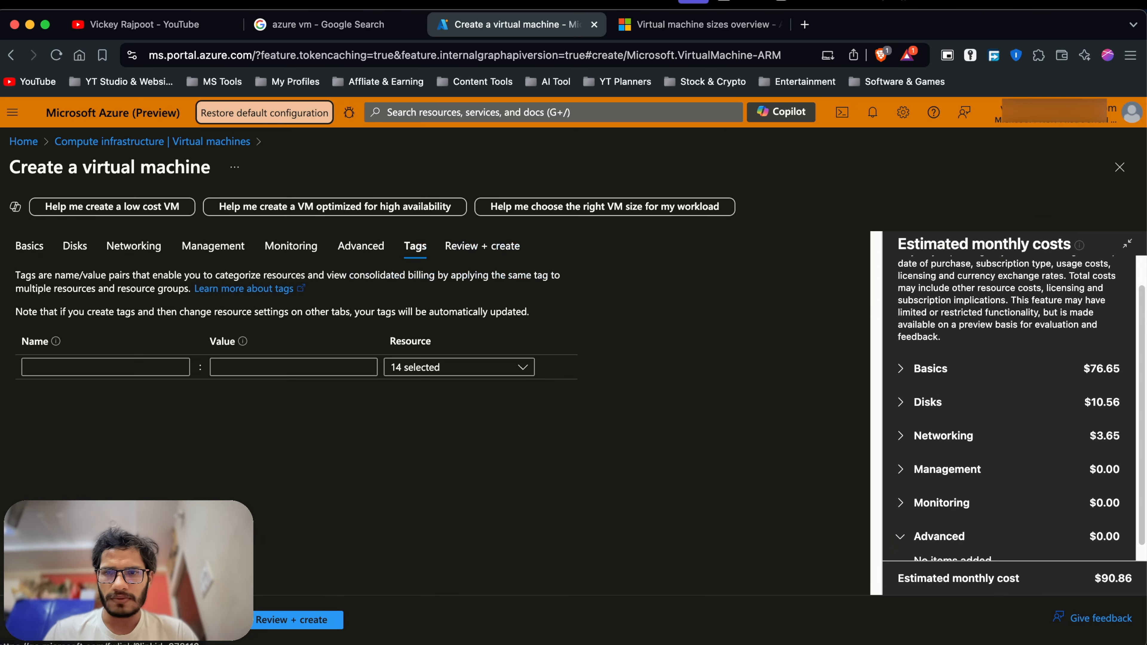
left_click(266, 620)
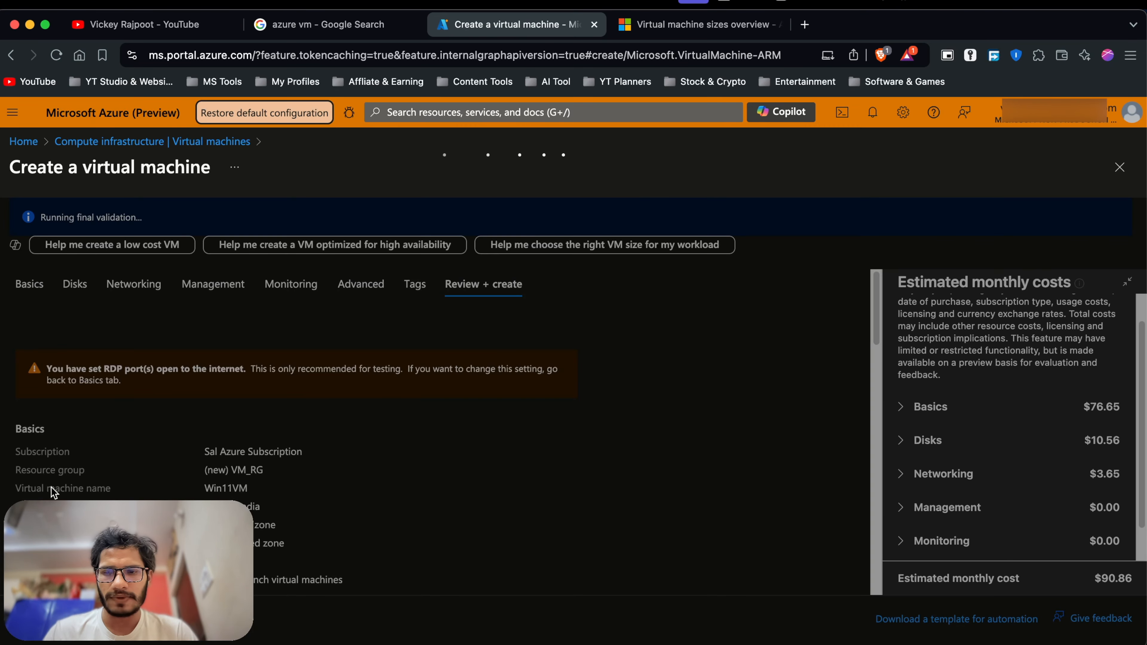
Review the validated Win11VM summary and create the virtual machine.
scroll(178, 422, "down", 5)
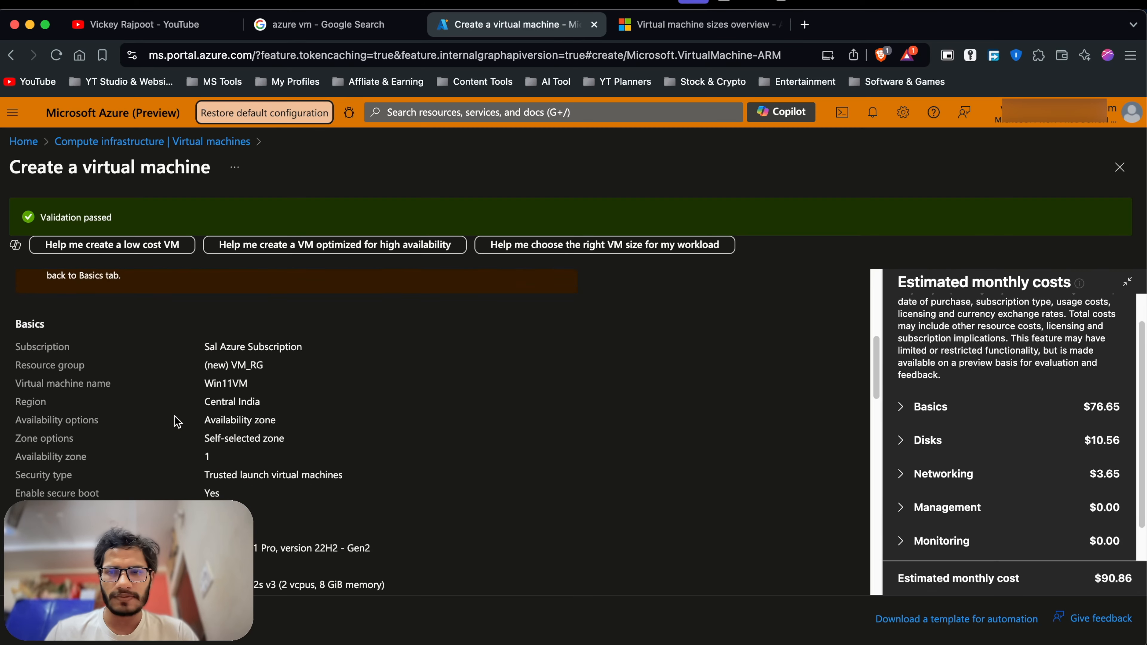
scroll(177, 421, "up", 3)
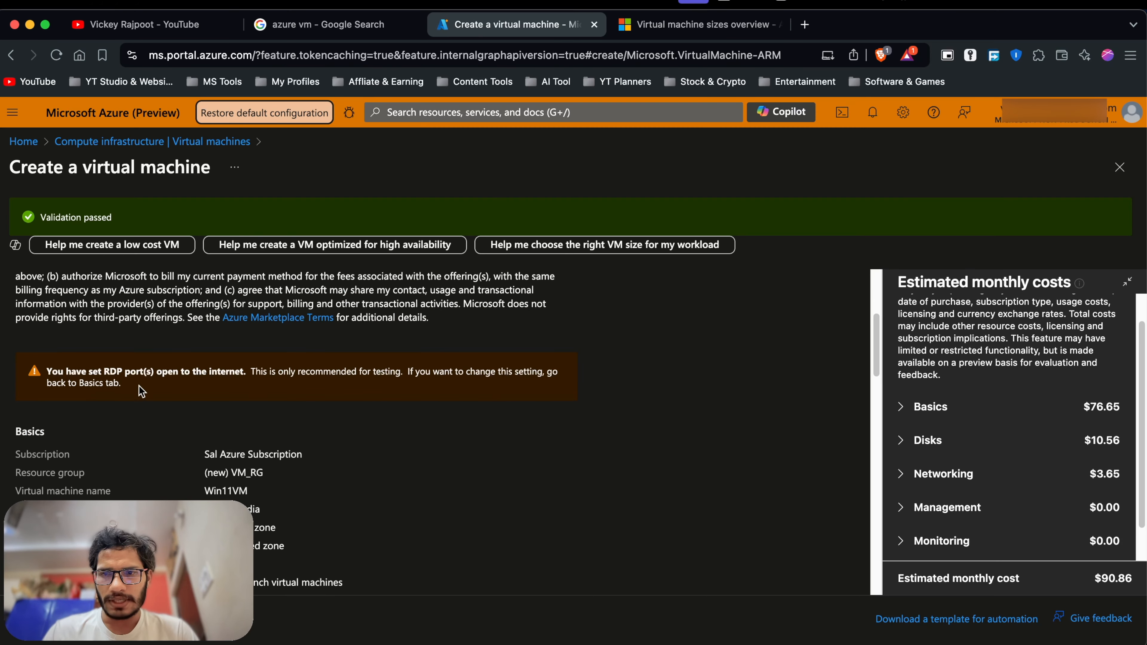
scroll(309, 401, "down", 3)
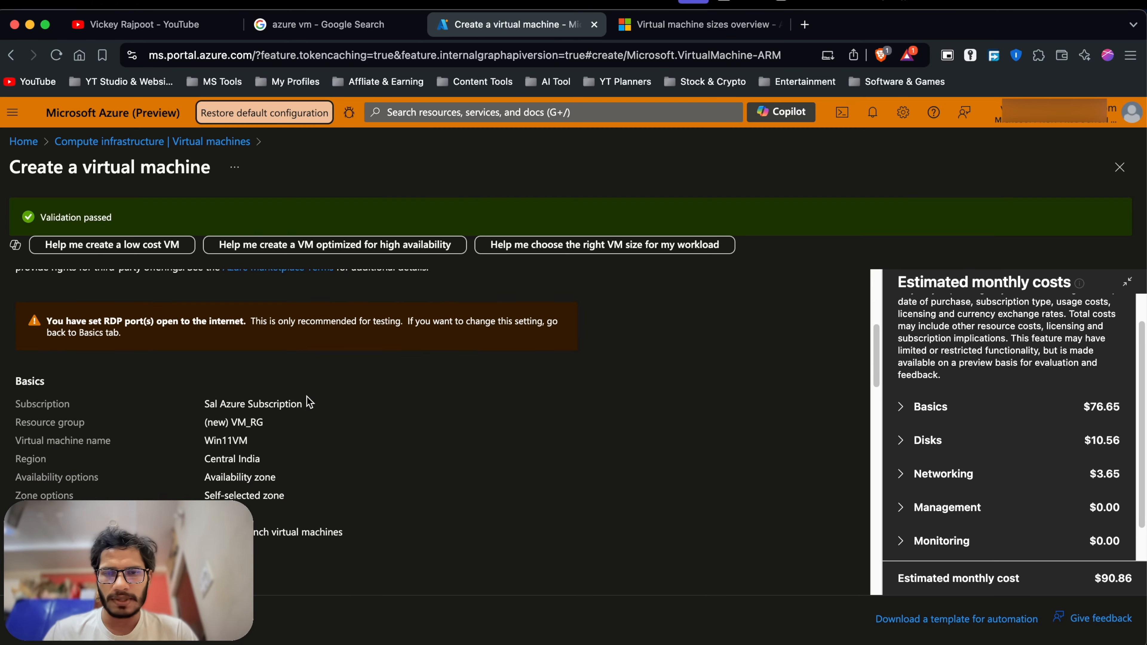
scroll(308, 402, "down", 10)
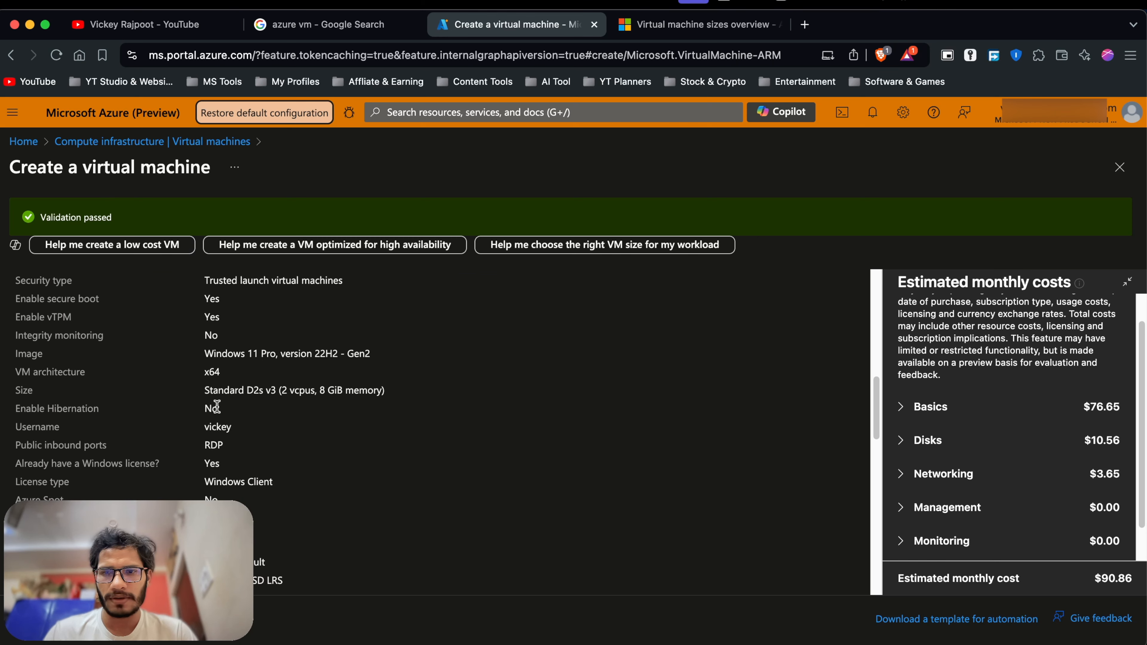
scroll(319, 413, "down", 10)
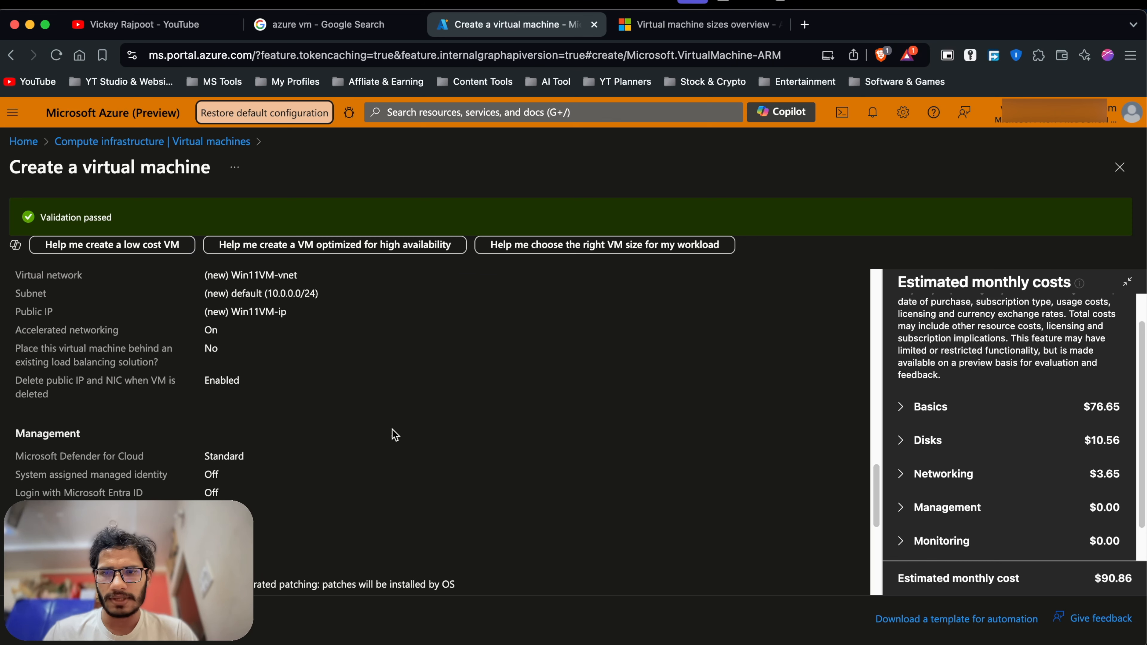
scroll(393, 420, "down", 7)
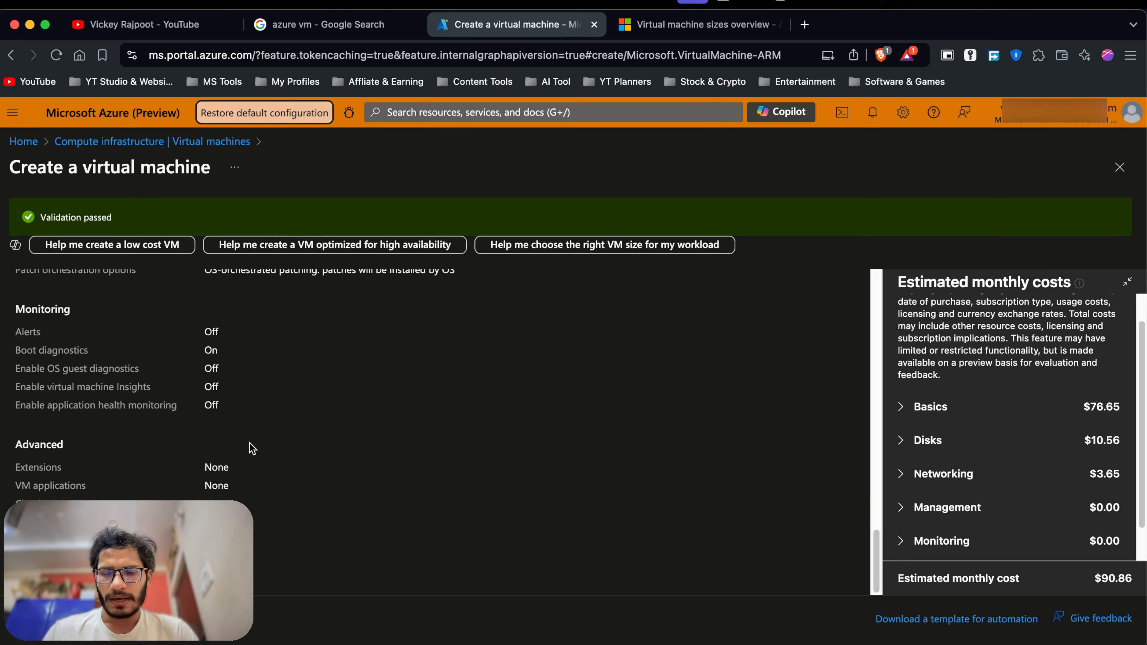
left_click(206, 619)
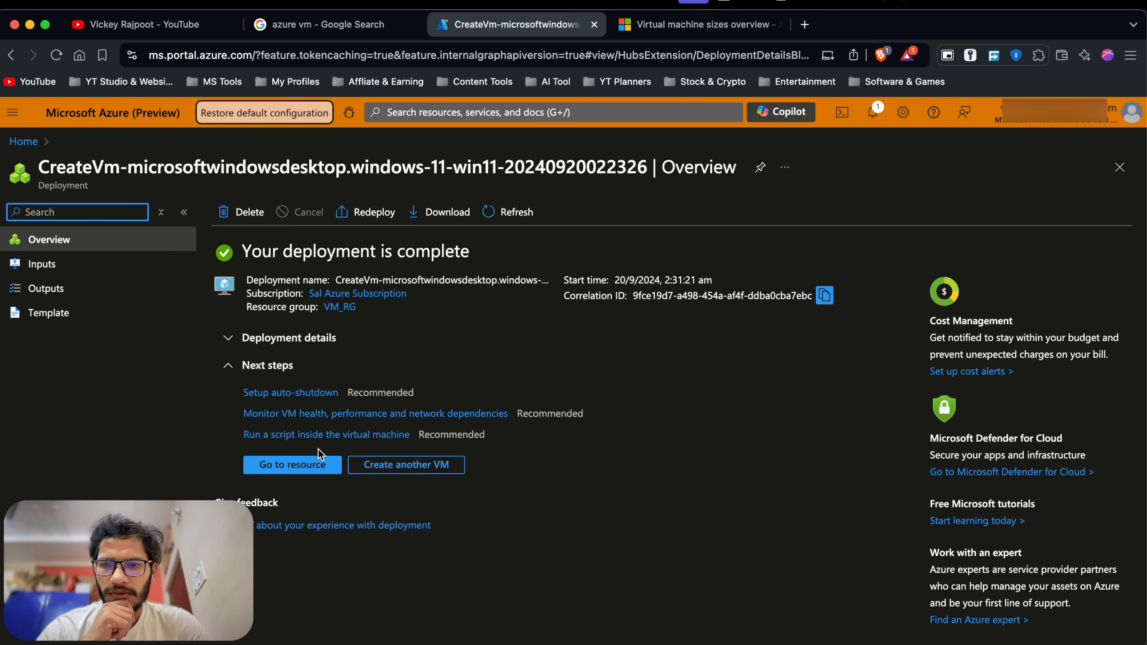
Open Win11VM from the deployment, check its Essentials, and show its Connect options.
left_click(294, 465)
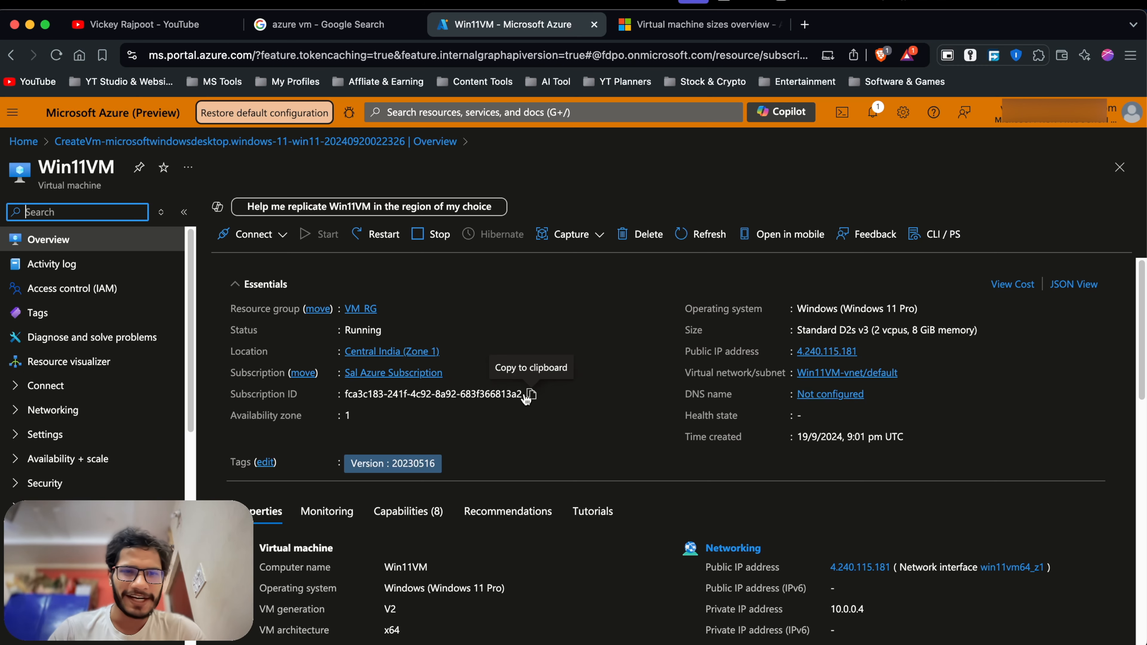
scroll(527, 397, "down", 1)
scroll(822, 334, "up", 1)
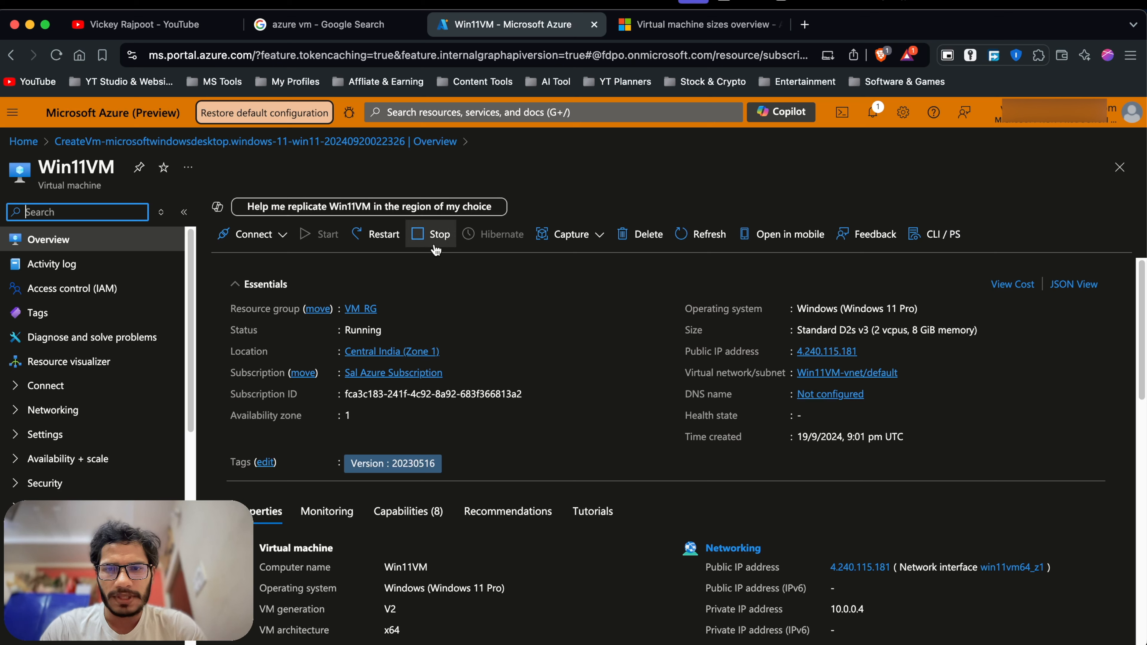
left_click(276, 246)
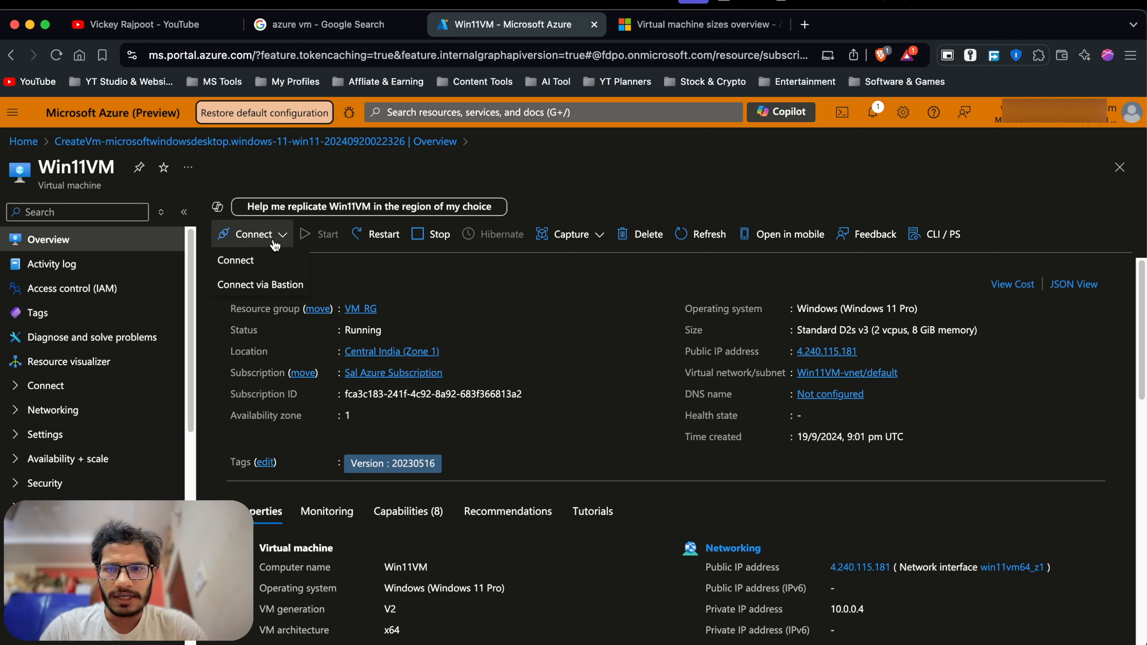
Configure a just-in-time policy for port 3389 and request access for all configured IPs.
left_click(253, 268)
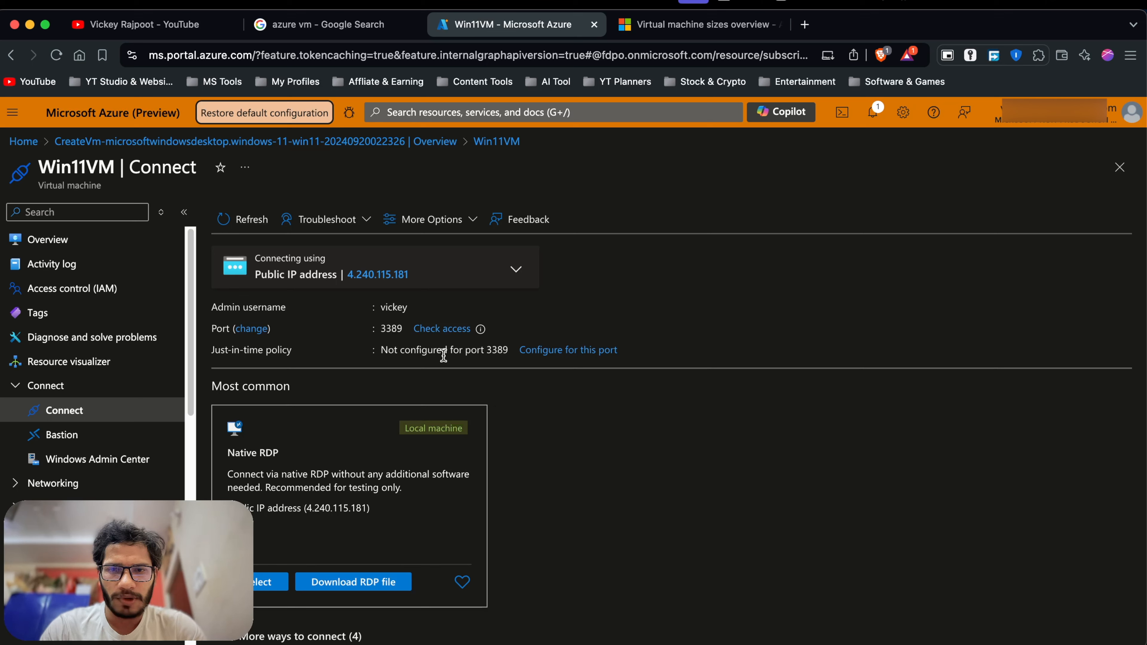
left_click(546, 356)
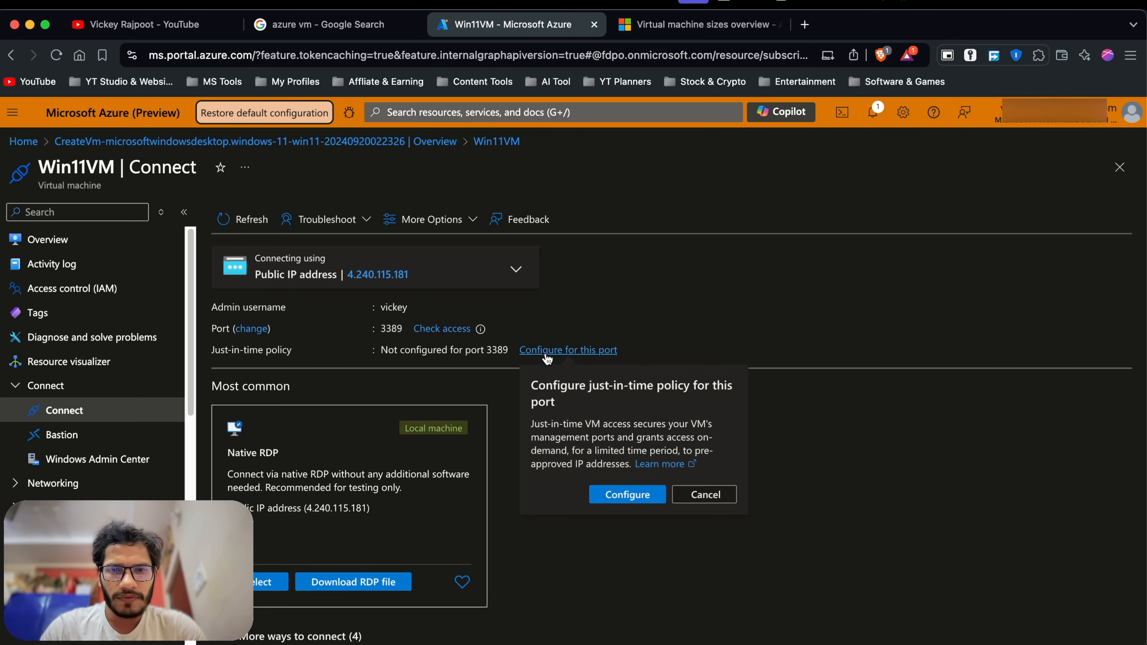
left_click(621, 495)
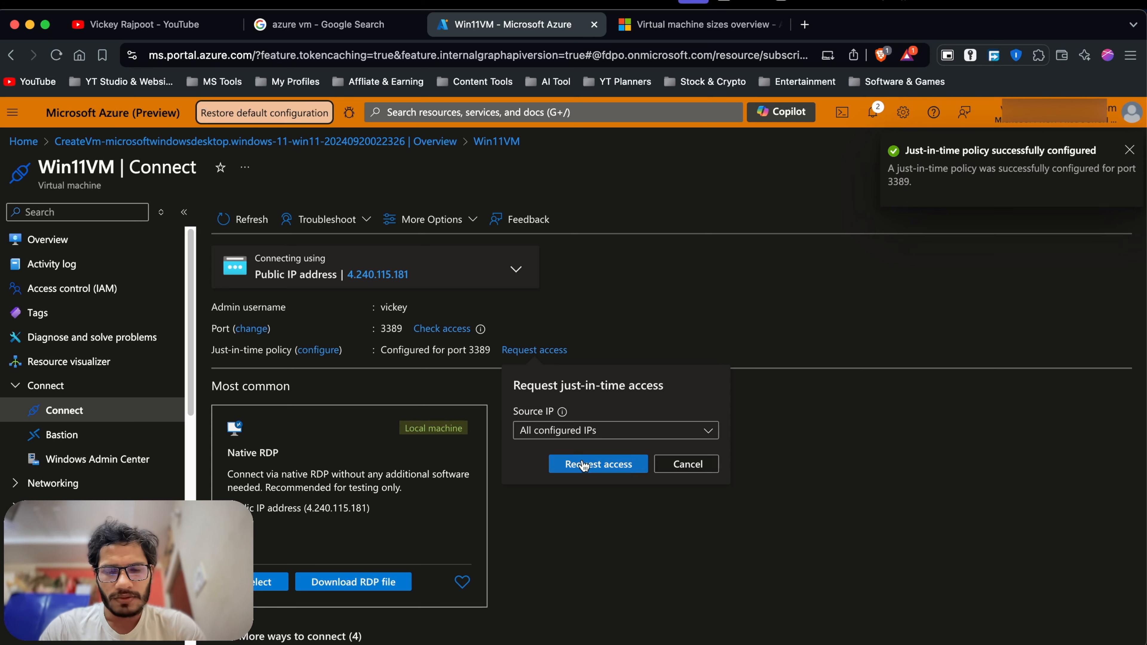
left_click(584, 466)
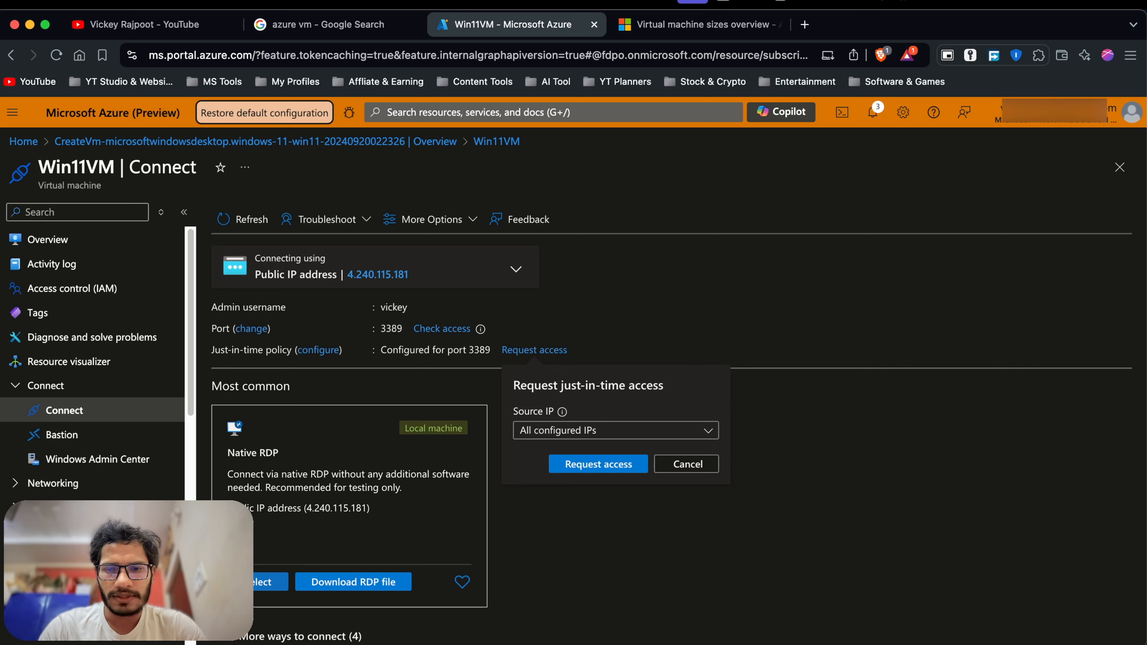
left_click(472, 352)
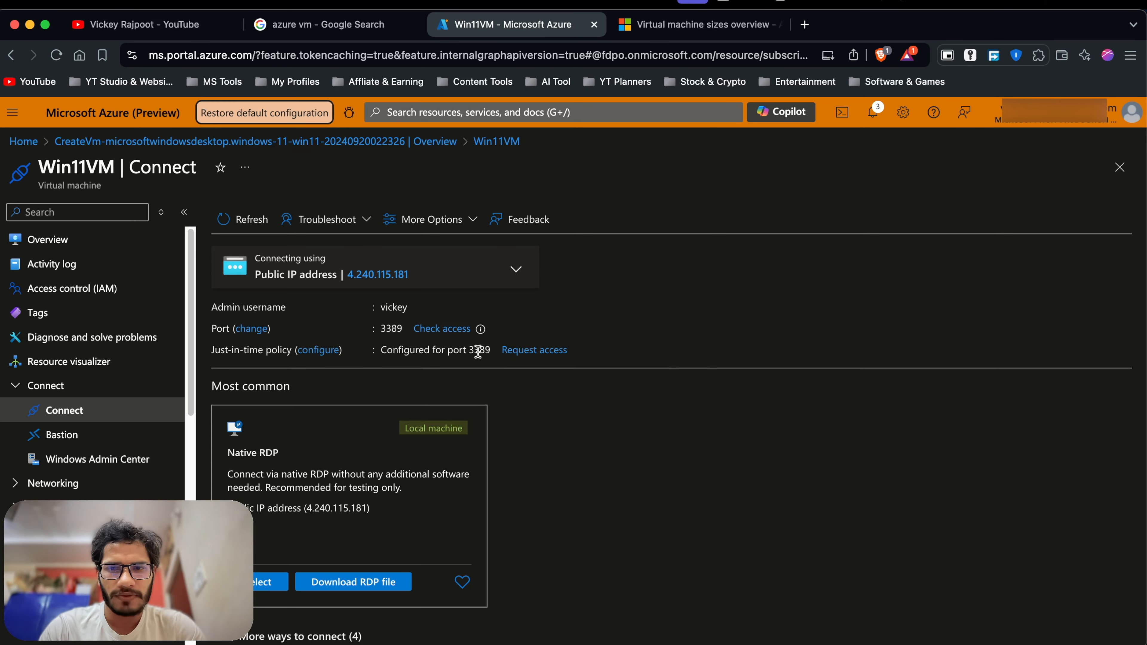
Select Native RDP for Win11VM to view its prerequisite checks for public IP and port 3389.
left_click(256, 587)
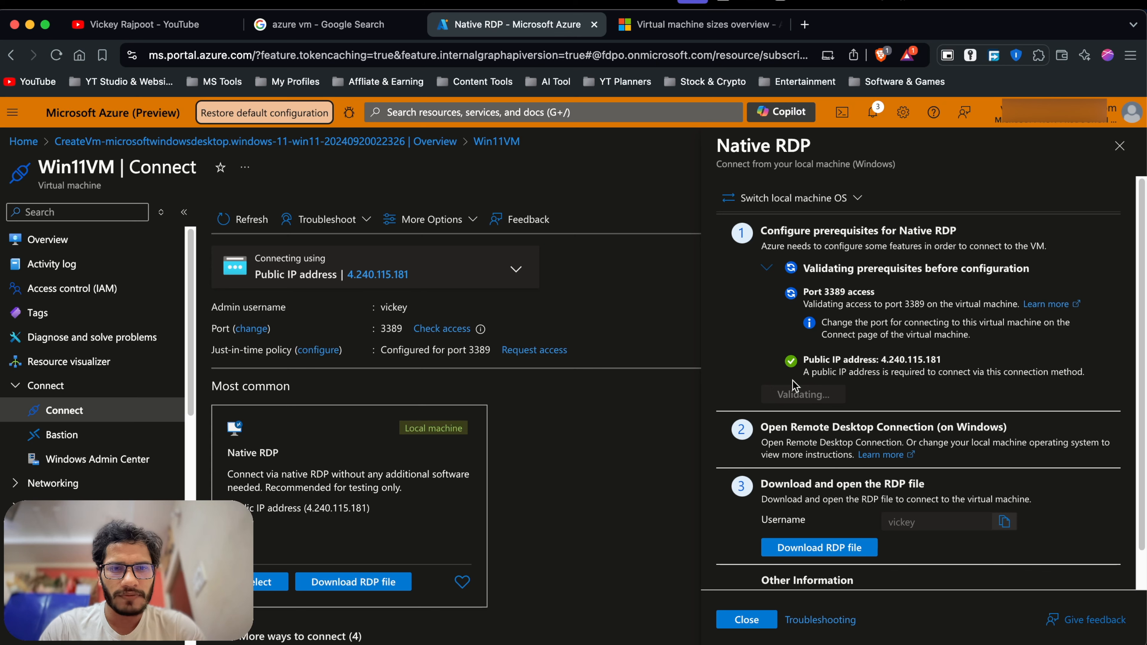
scroll(794, 387, "down", 1)
scroll(825, 381, "up", 1)
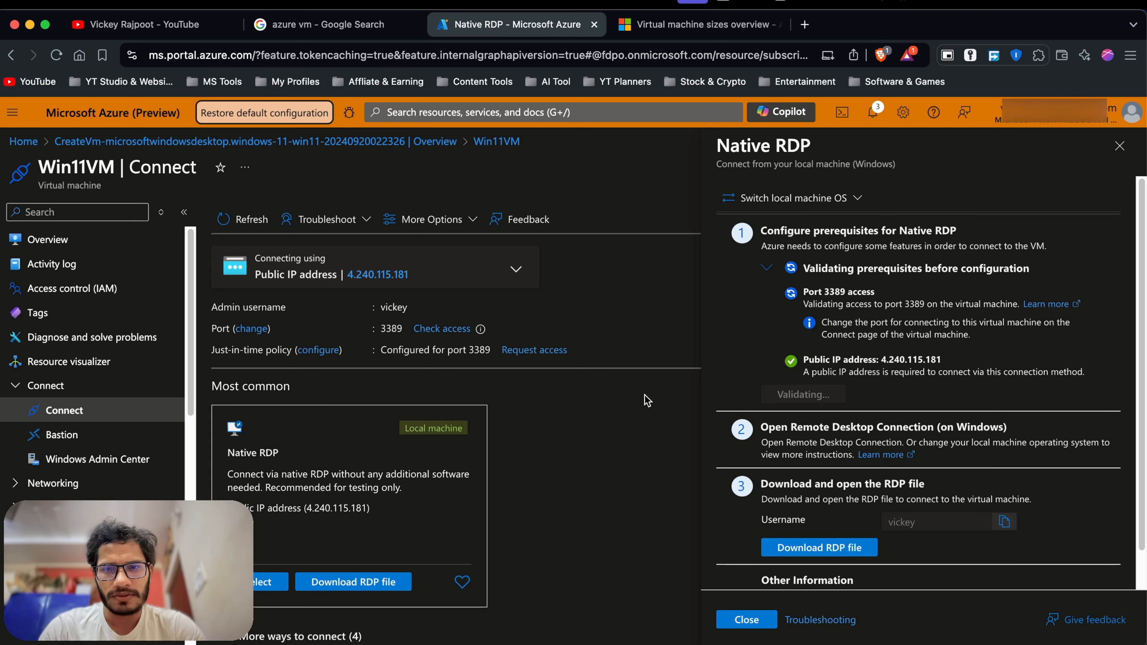
mouse_move(385, 306)
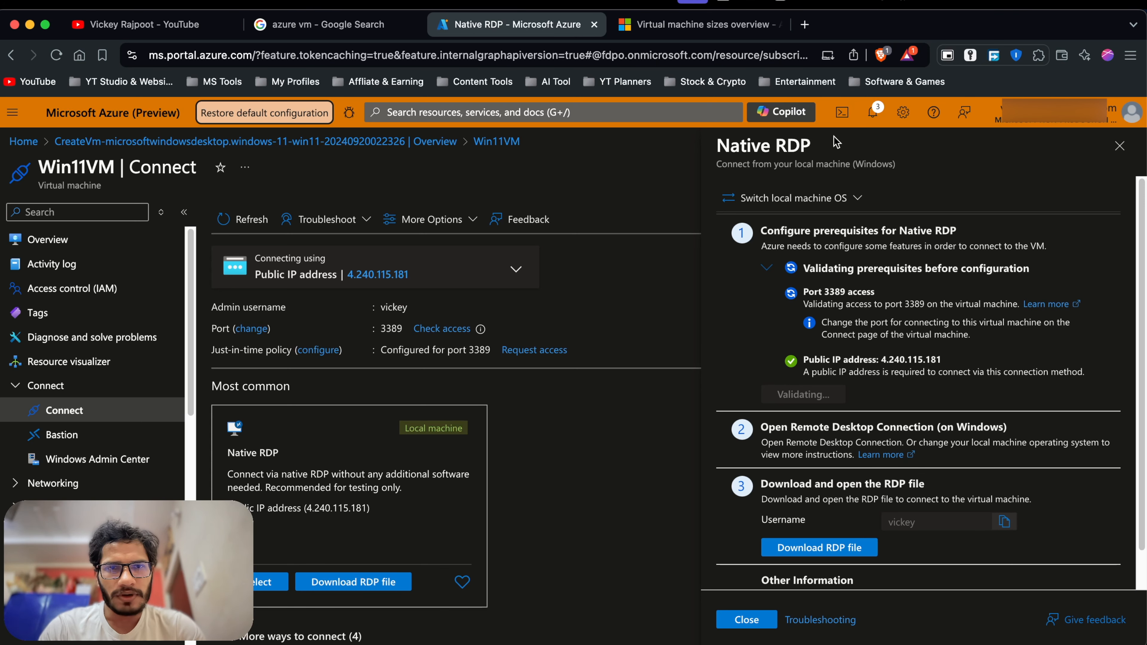
Search Google for 'remote desktop' in a new tab and skim the results.
left_click(805, 28)
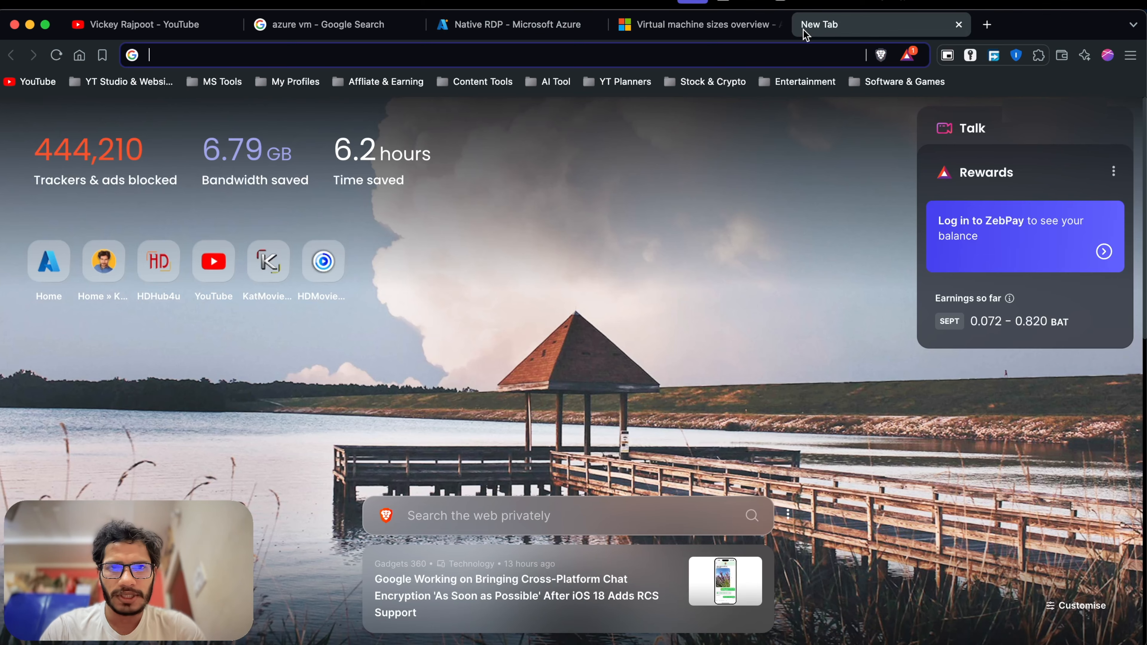
type("remt")
key("BackSpace")
key("BackSpace")
key("BackSpace")
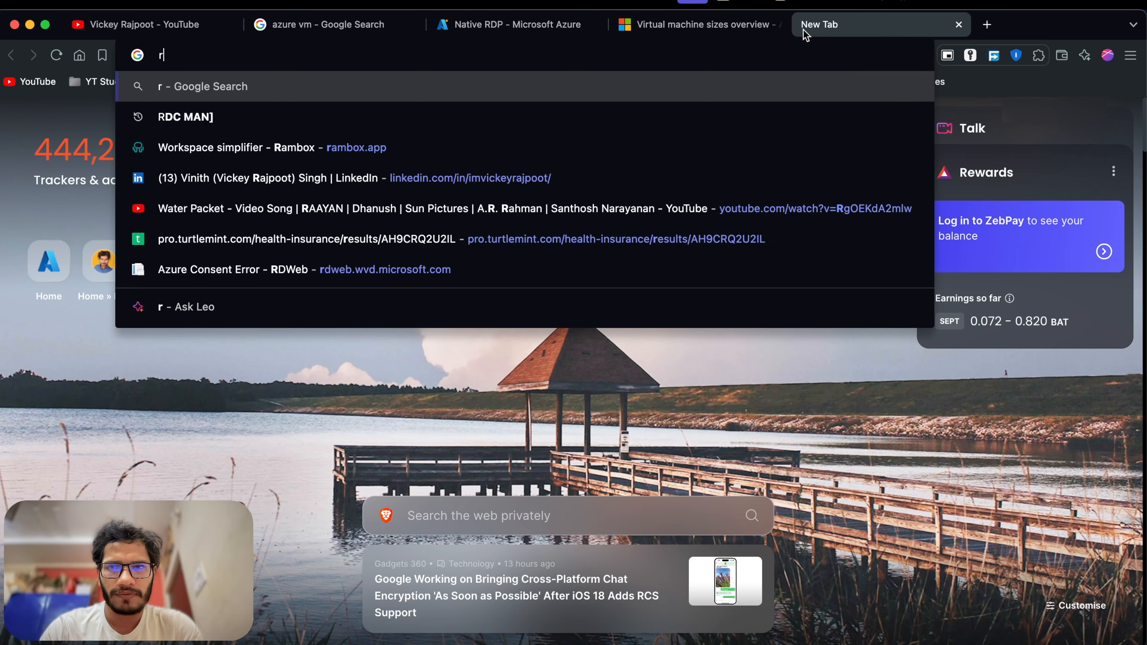
key("BackSpace")
type("remote des")
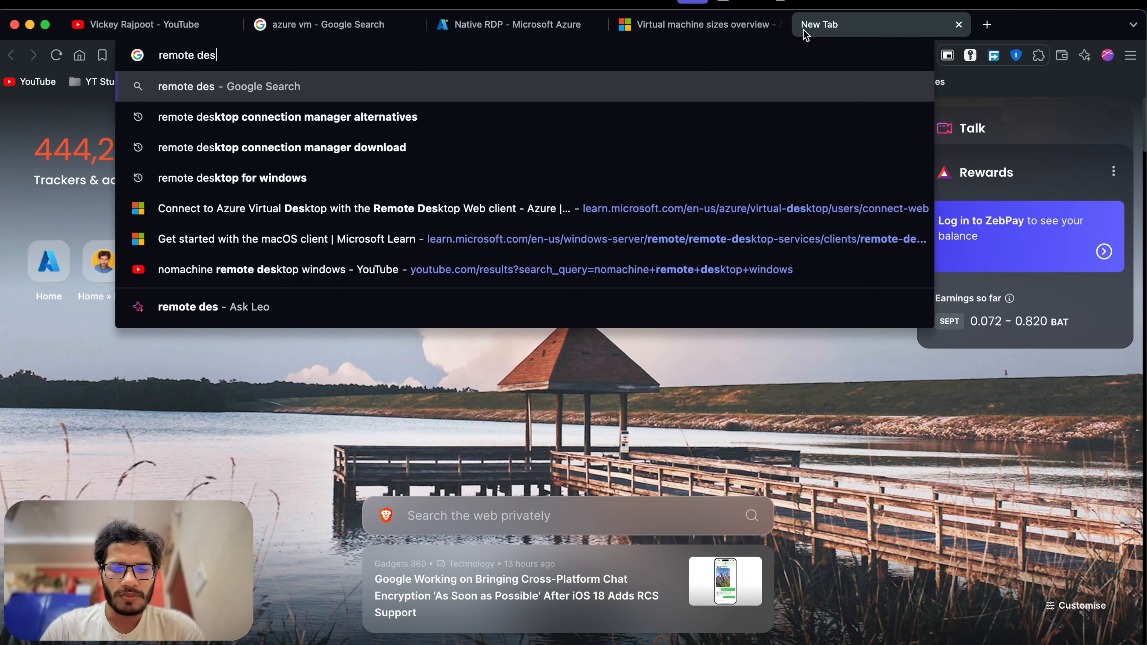
type("ktop")
key("Return")
scroll(261, 453, "down", 2)
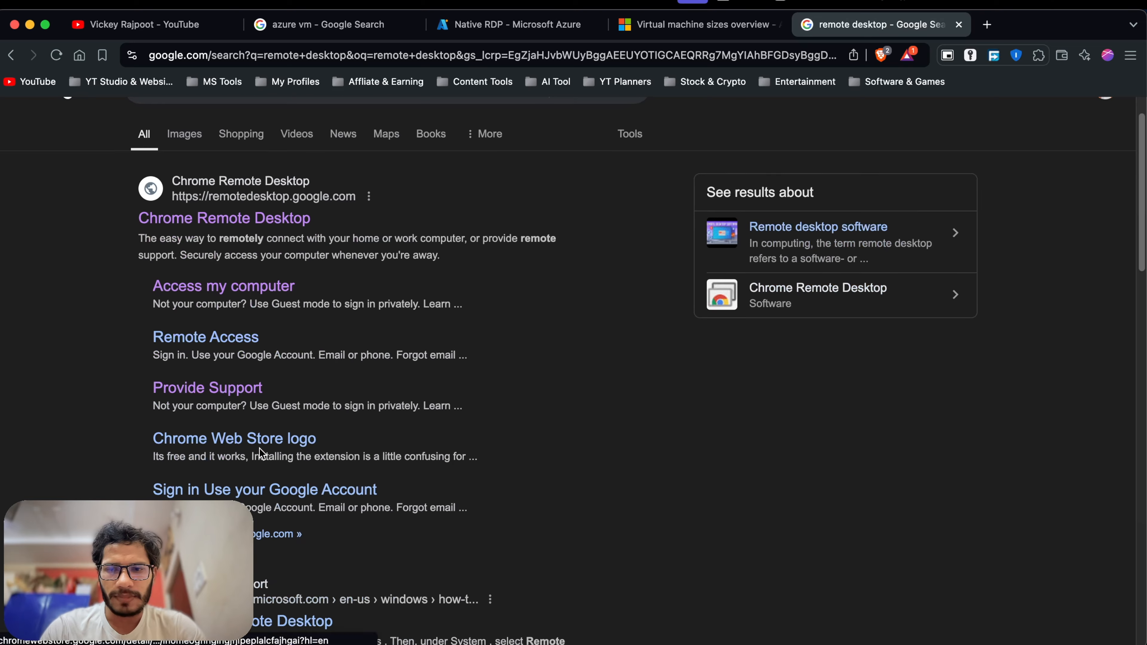
scroll(261, 453, "down", 1)
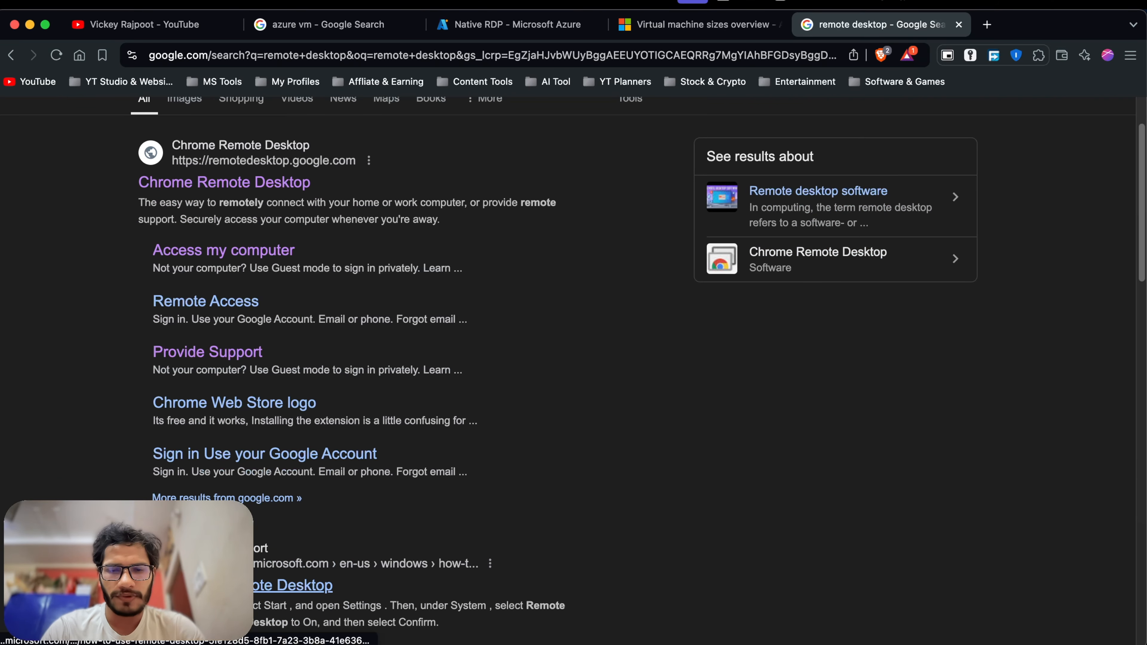
scroll(353, 546, "up", 3)
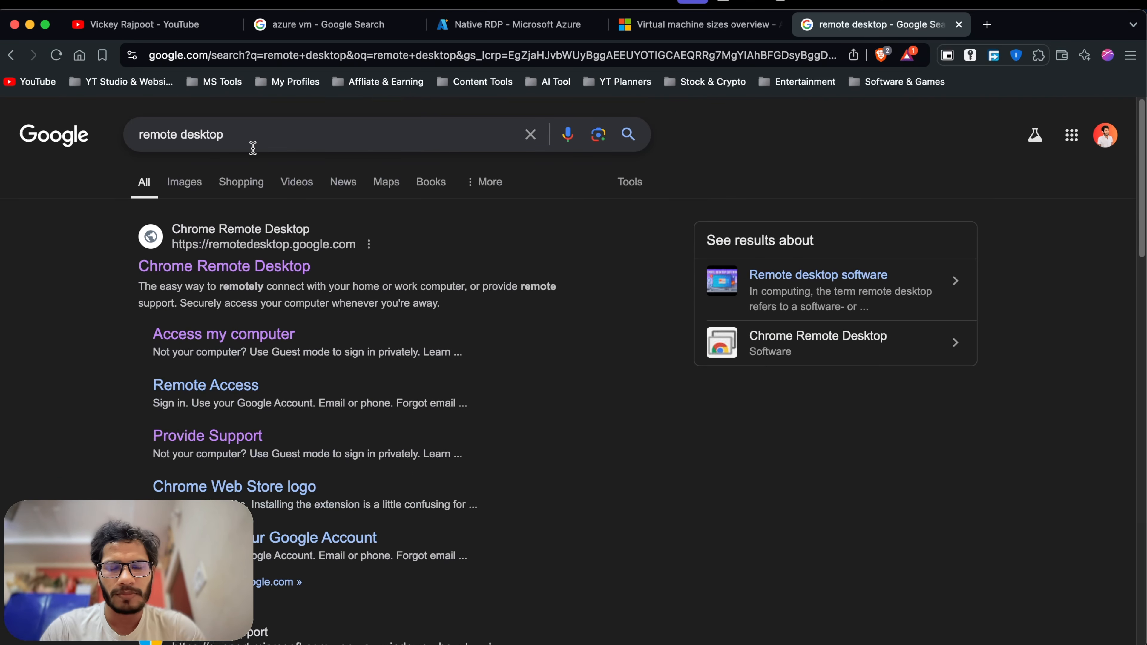
Search 'remote desktop for windows' from the suggestions and browse its image results.
left_click(270, 143)
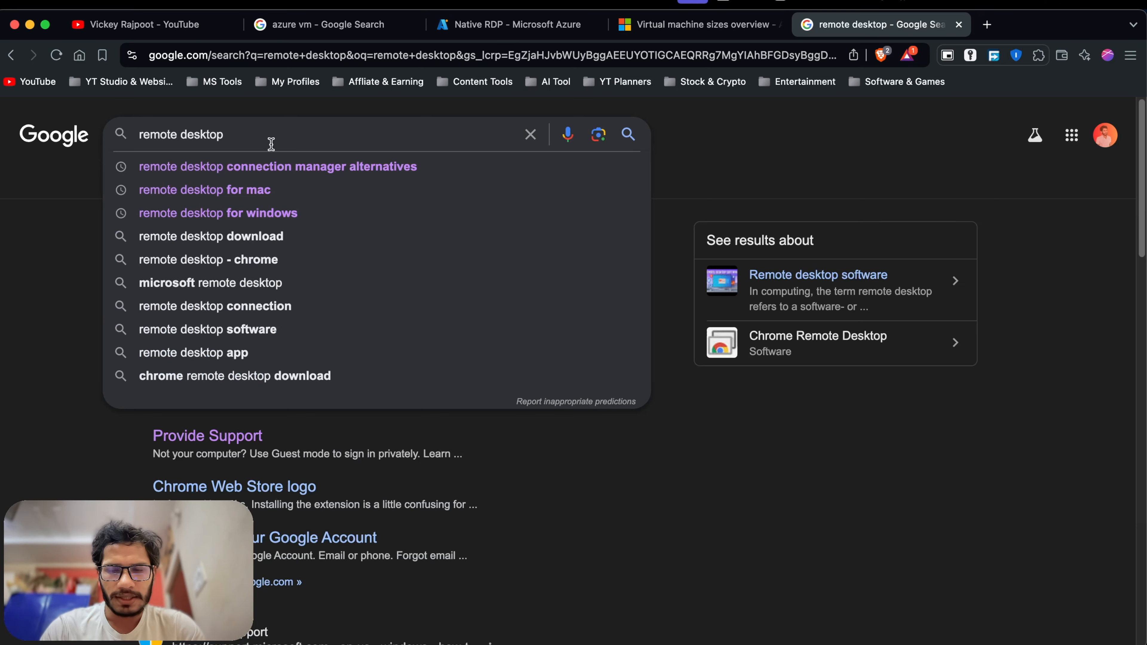
left_click(242, 211)
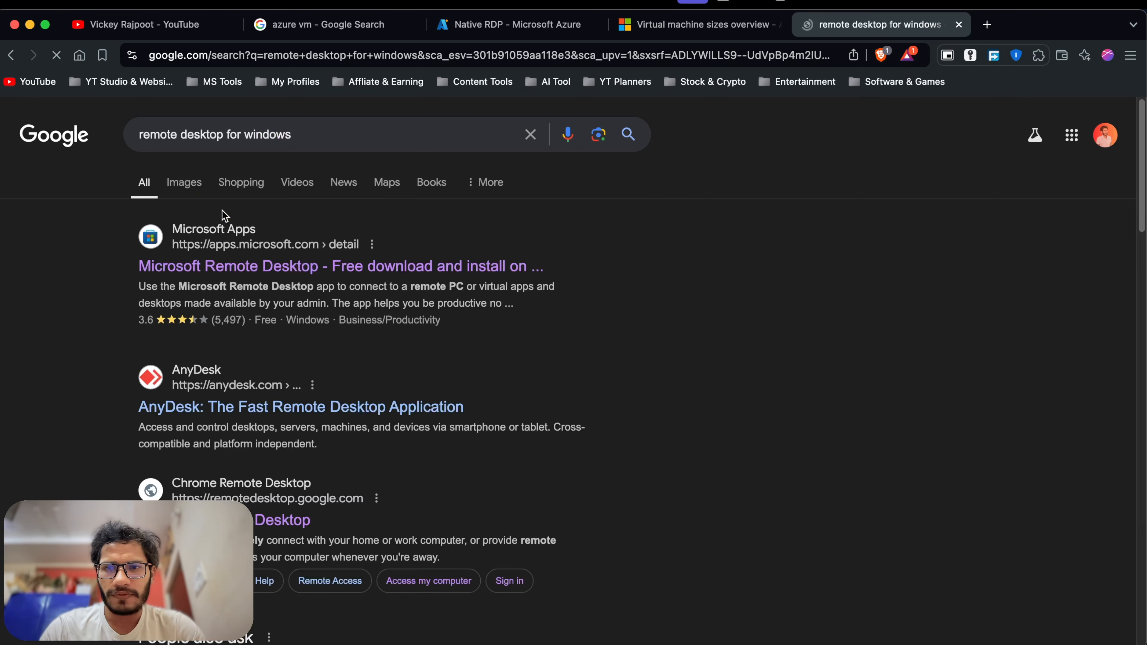
left_click(187, 196)
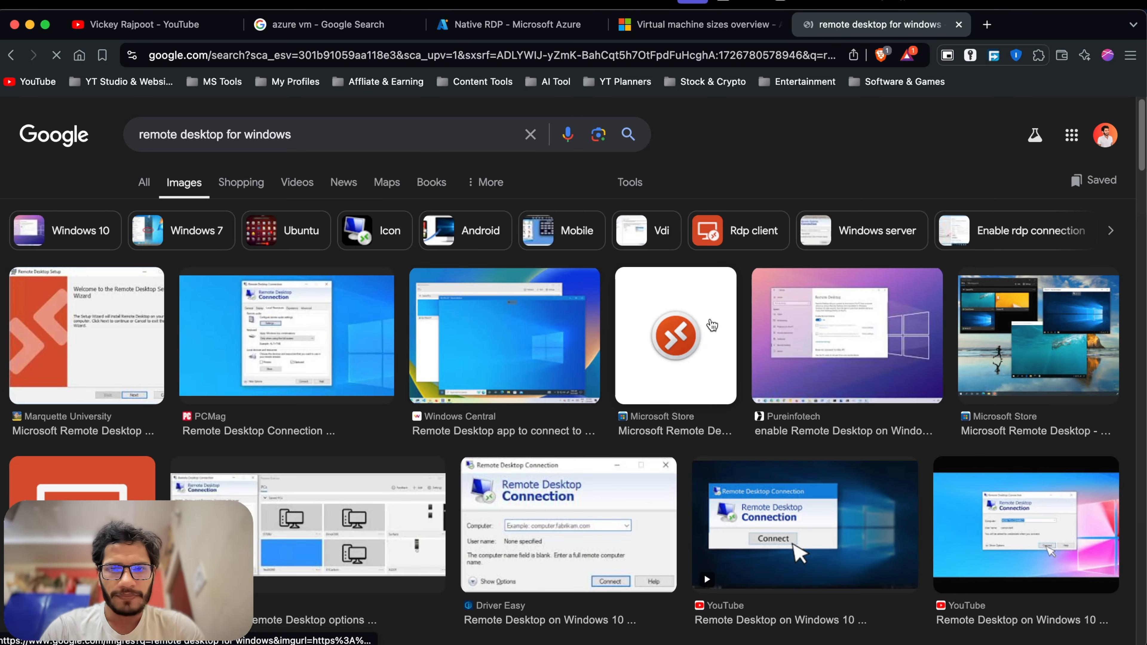
scroll(884, 323, "down", 2)
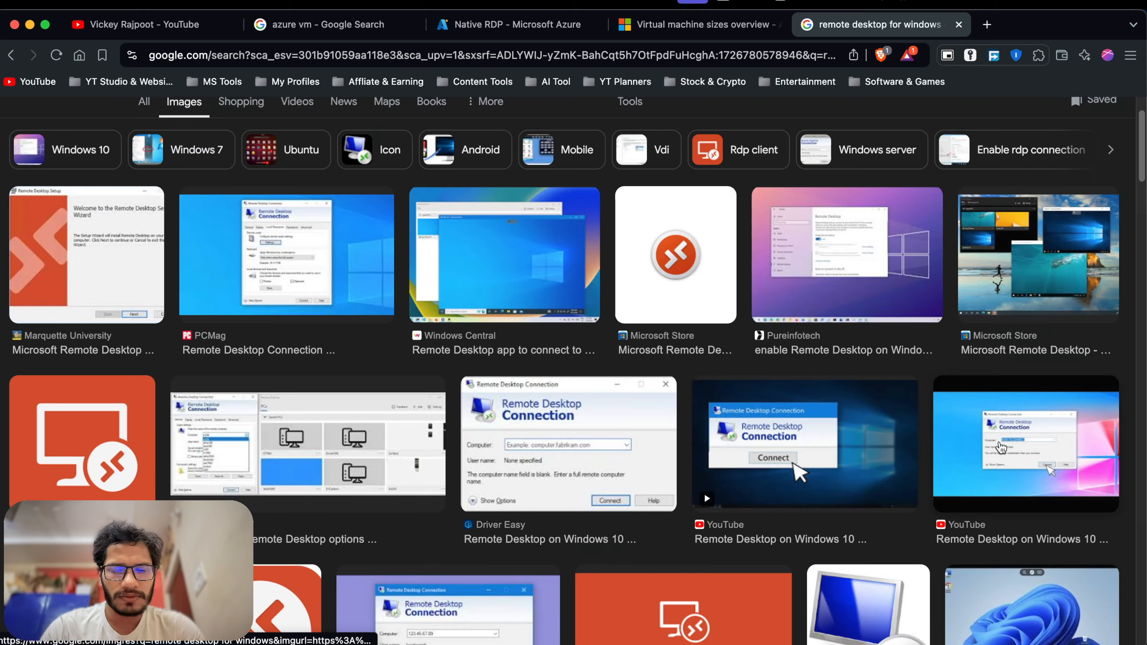
left_click(998, 447)
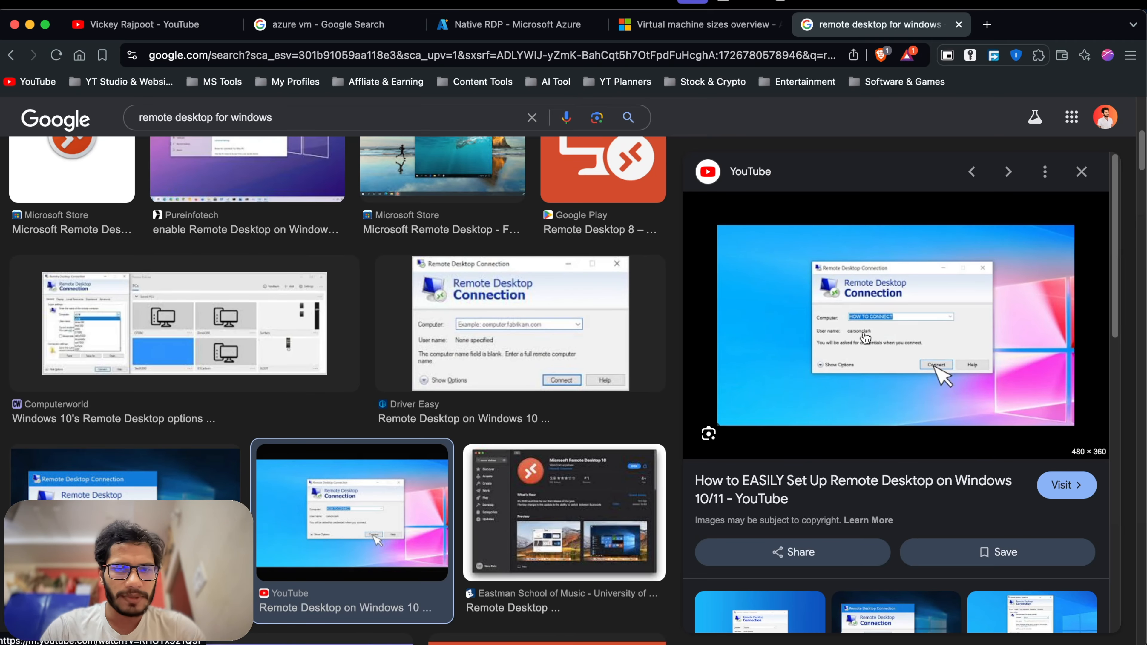
scroll(533, 338, "up", 9)
left_click(11, 55)
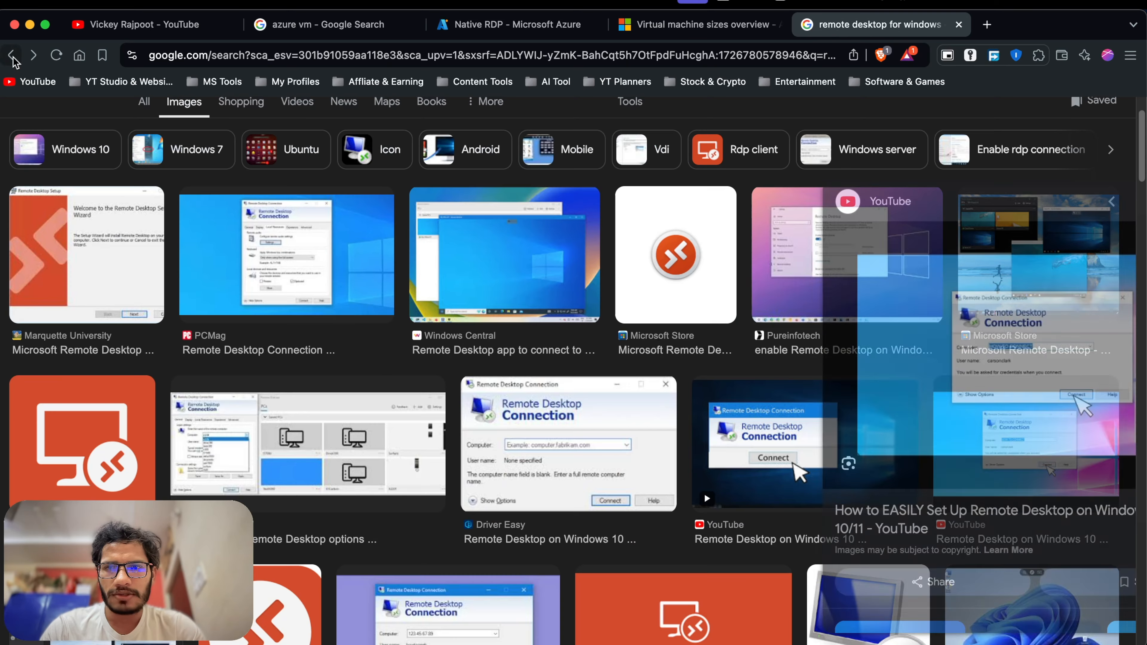
scroll(253, 157, "up", 3)
left_click(12, 55)
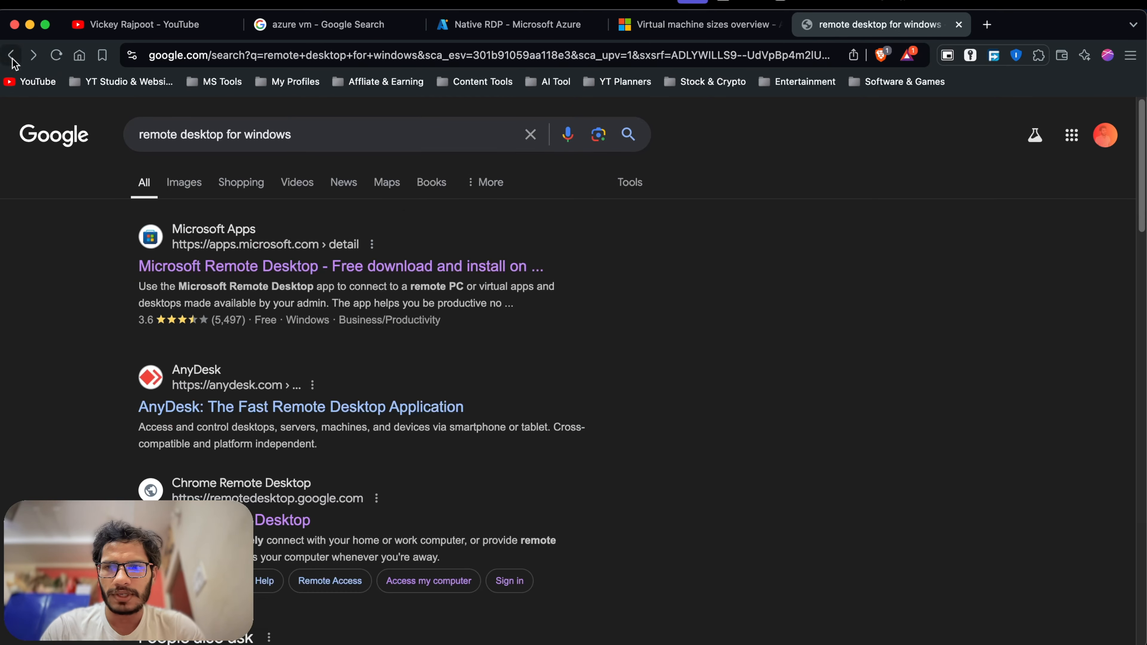
Edit the query to 'remote desktop for mac' and run the search.
left_click(300, 136)
key("BackSpace")
key("BackSpace")
key("BackSpace")
key("BackSpace")
key("BackSpace")
key("BackSpace")
key("BackSpace")
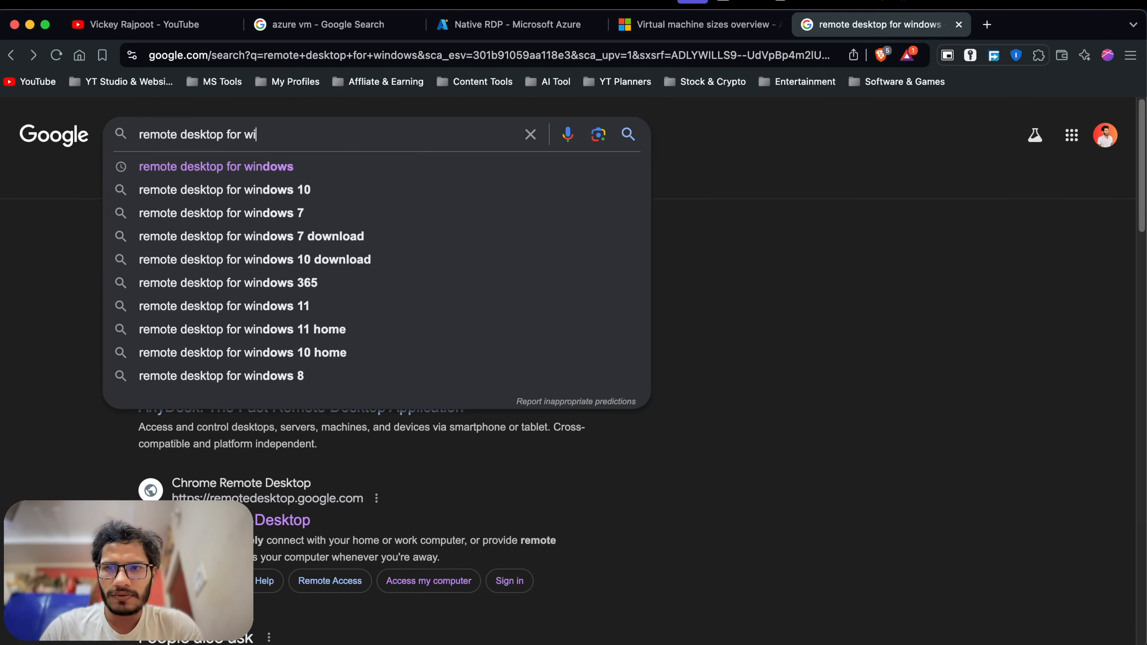
type("mac")
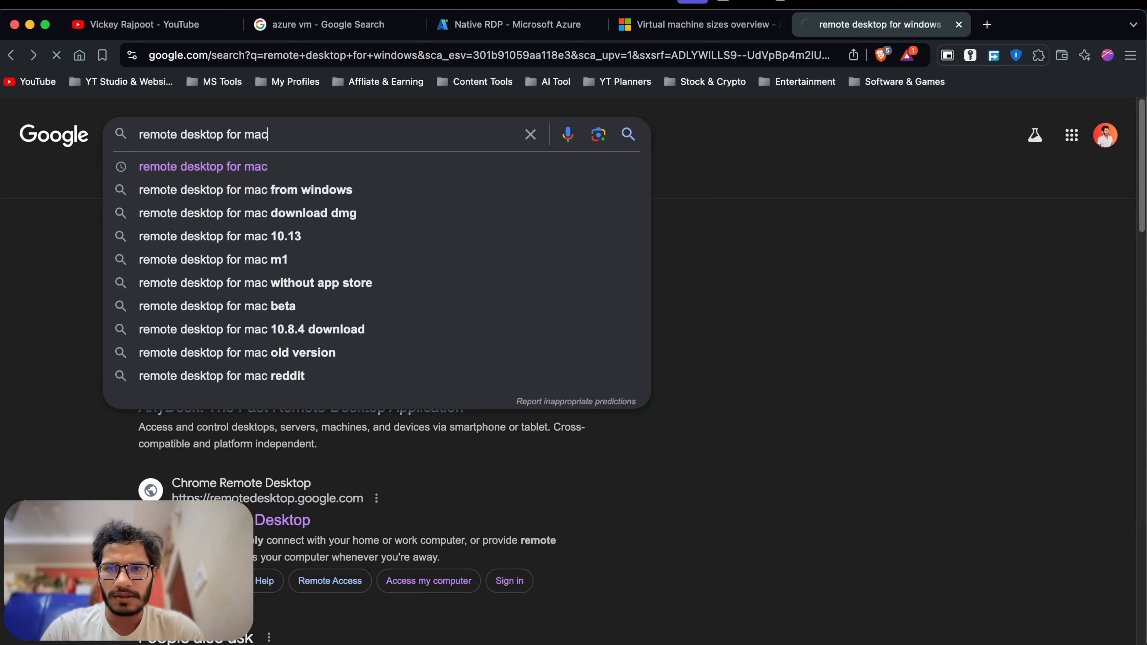
key("Return")
scroll(308, 345, "down", 1)
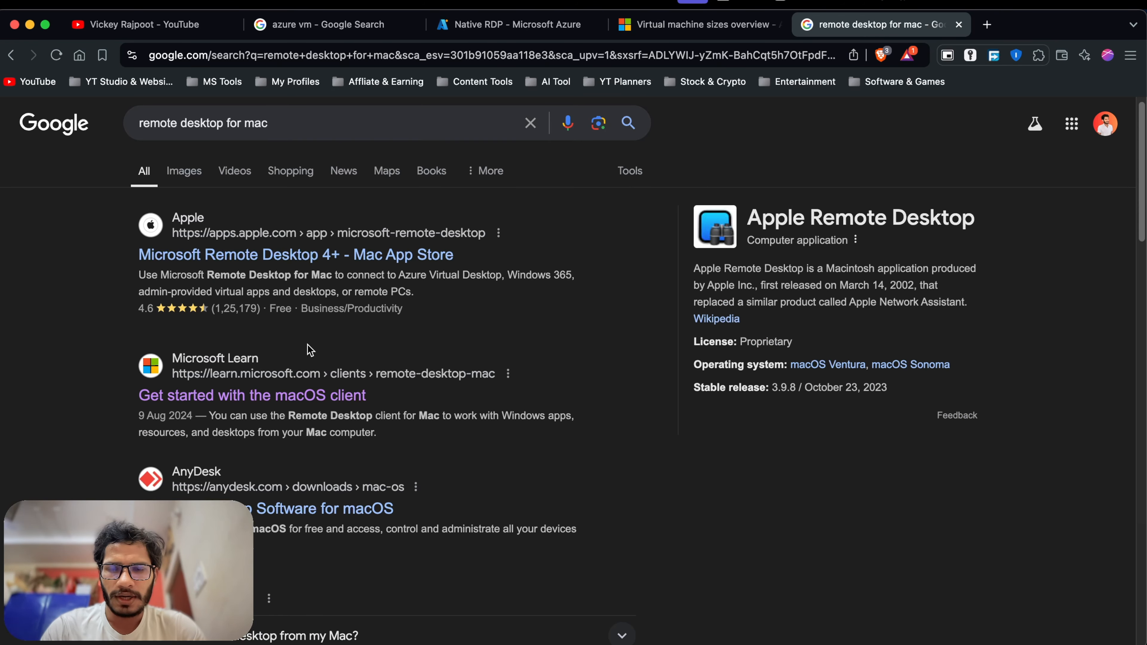
scroll(309, 350, "up", 1)
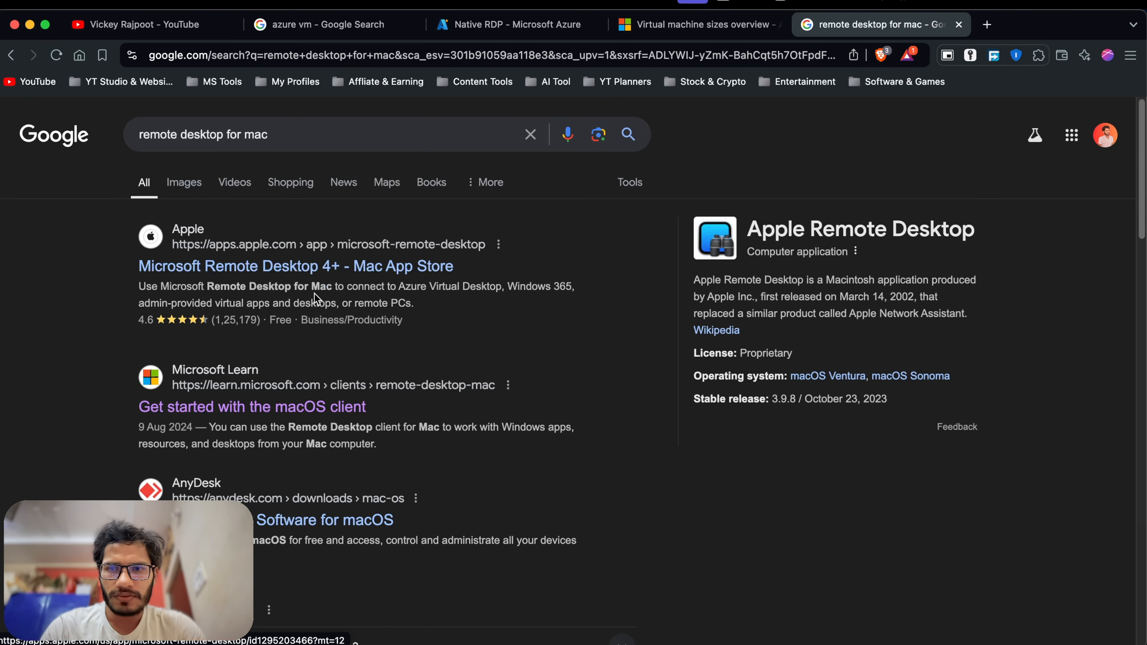
View the Microsoft Remote Desktop Mac App Store web listing, declining the App Store prompt, then bring up Launchpad.
left_click(310, 276)
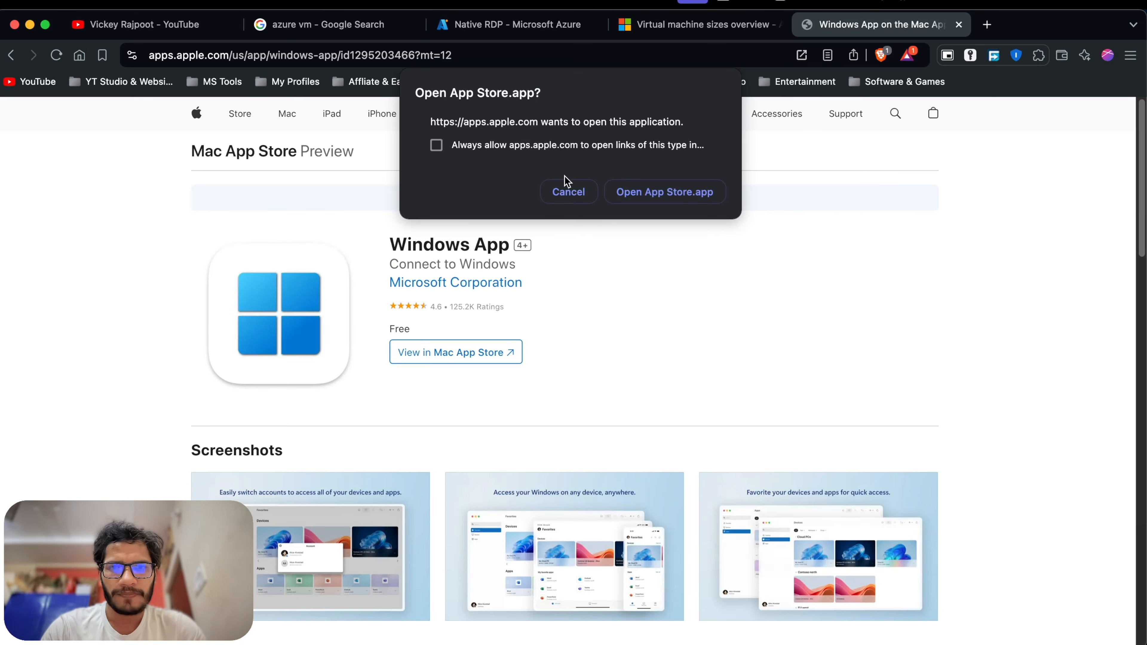
left_click(569, 192)
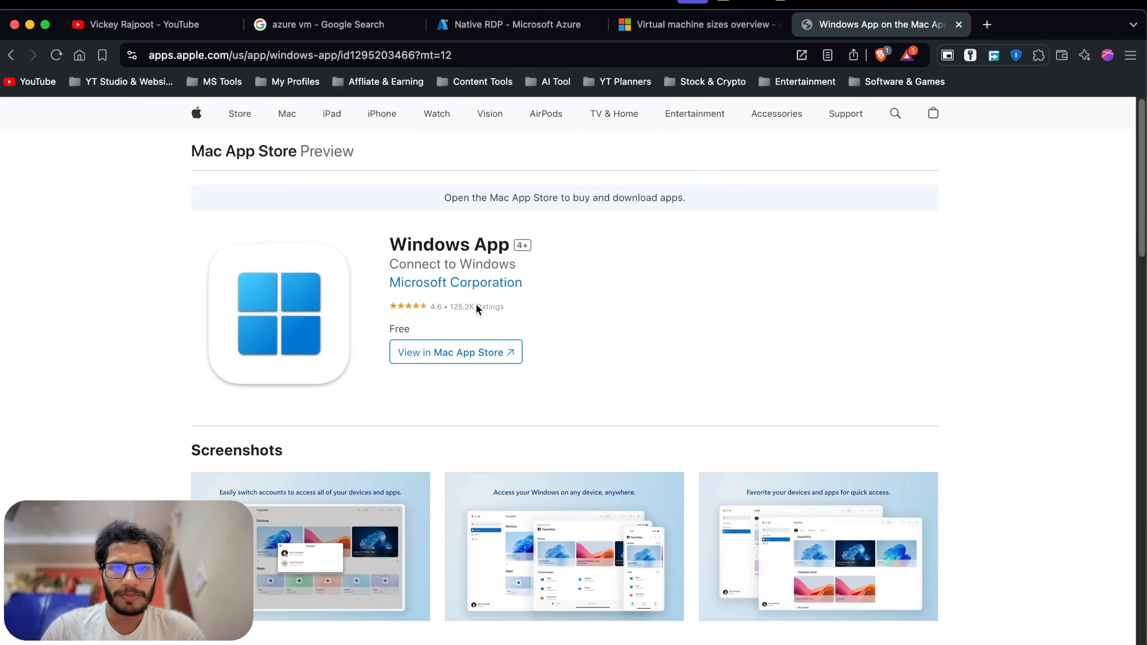
scroll(431, 335, "down", 1)
scroll(562, 308, "up", 1)
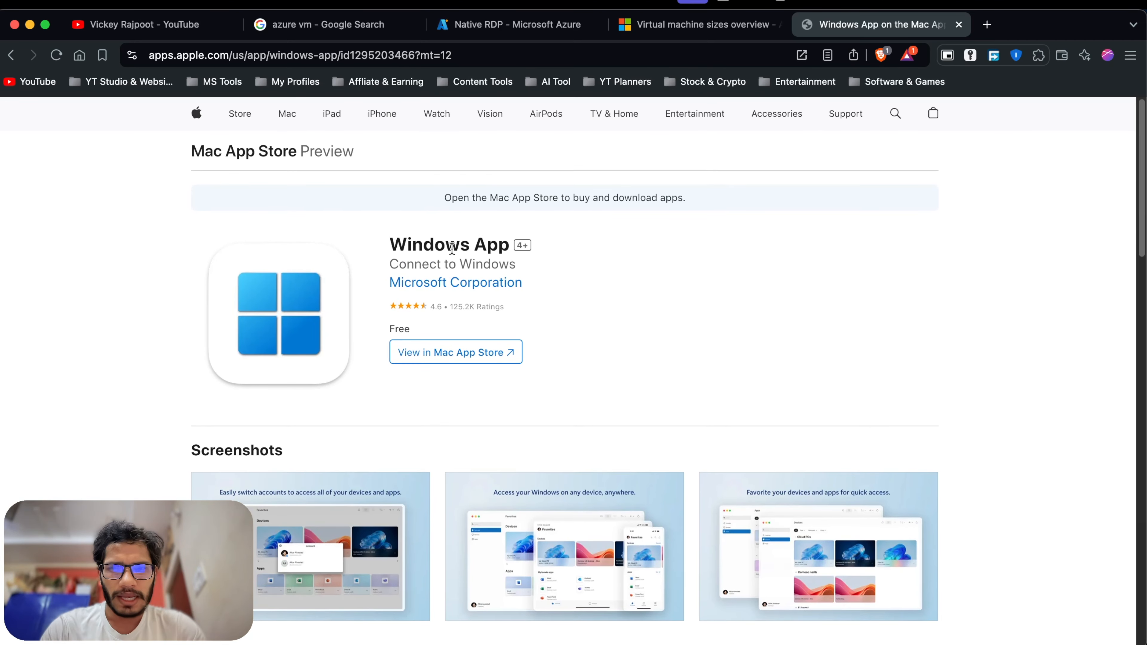
left_click_drag(212, 230, 485, 328)
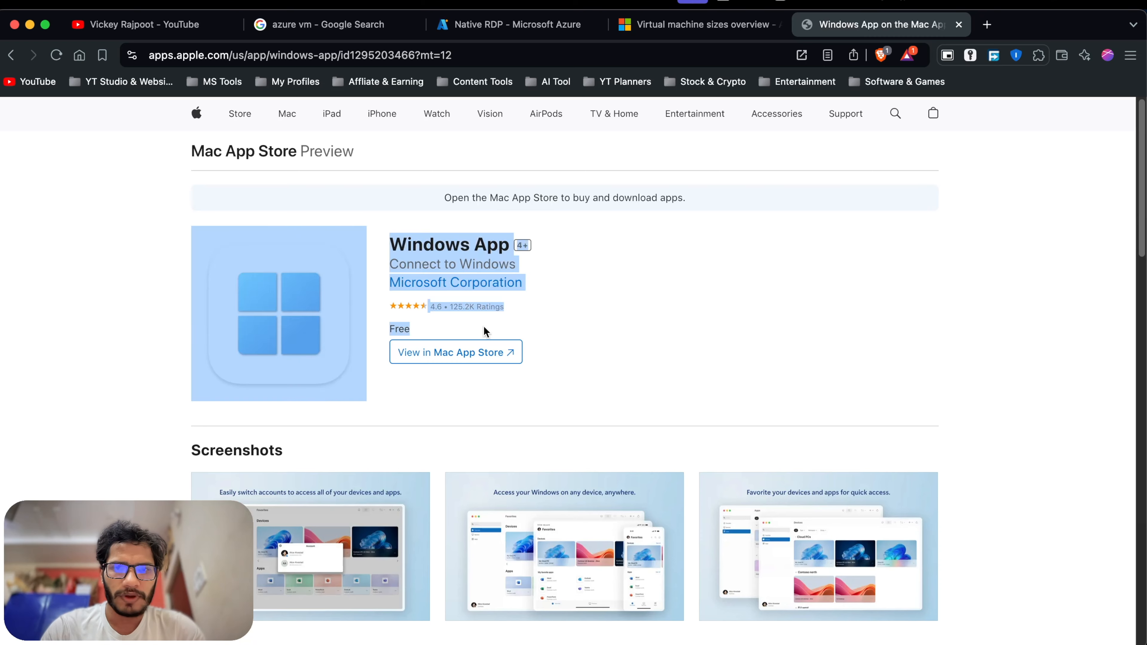
left_click(648, 357)
scroll(662, 306, "up", 1)
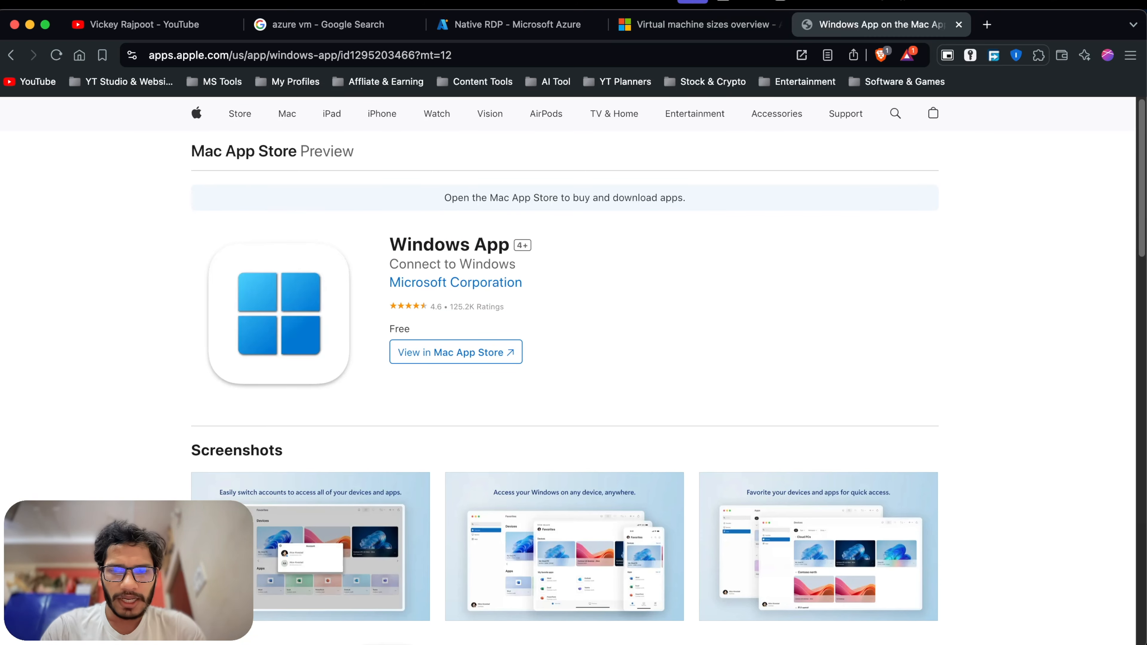
key("F4")
Launch the remote desktop app via Launchpad and delete the saved Windows 11 device.
type("re")
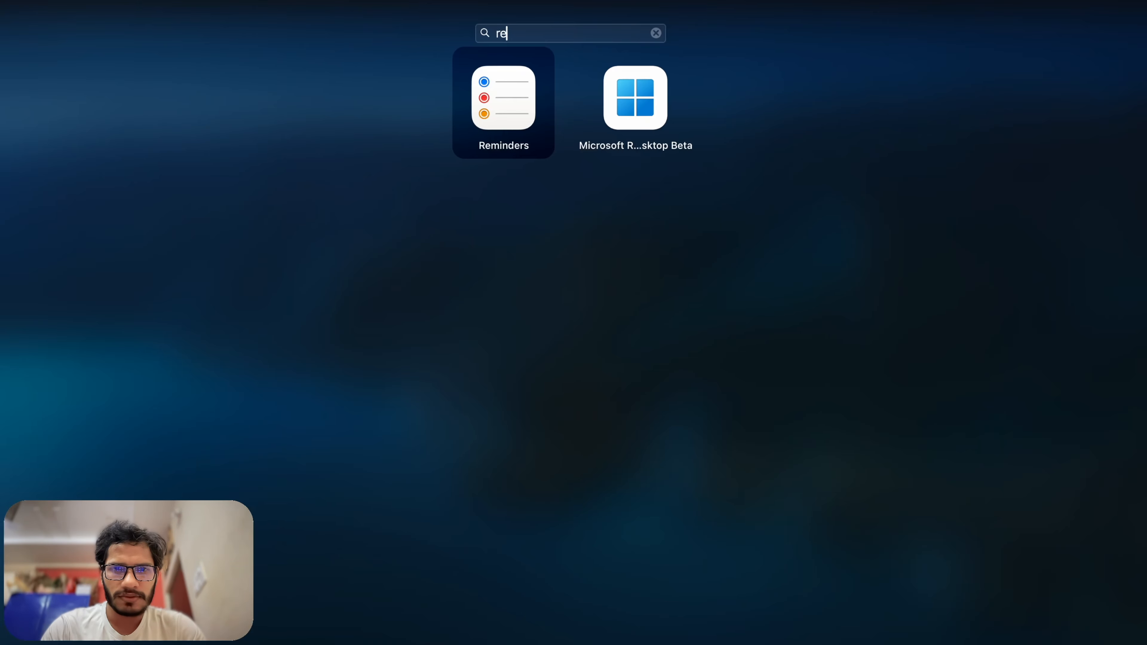
left_click(635, 116)
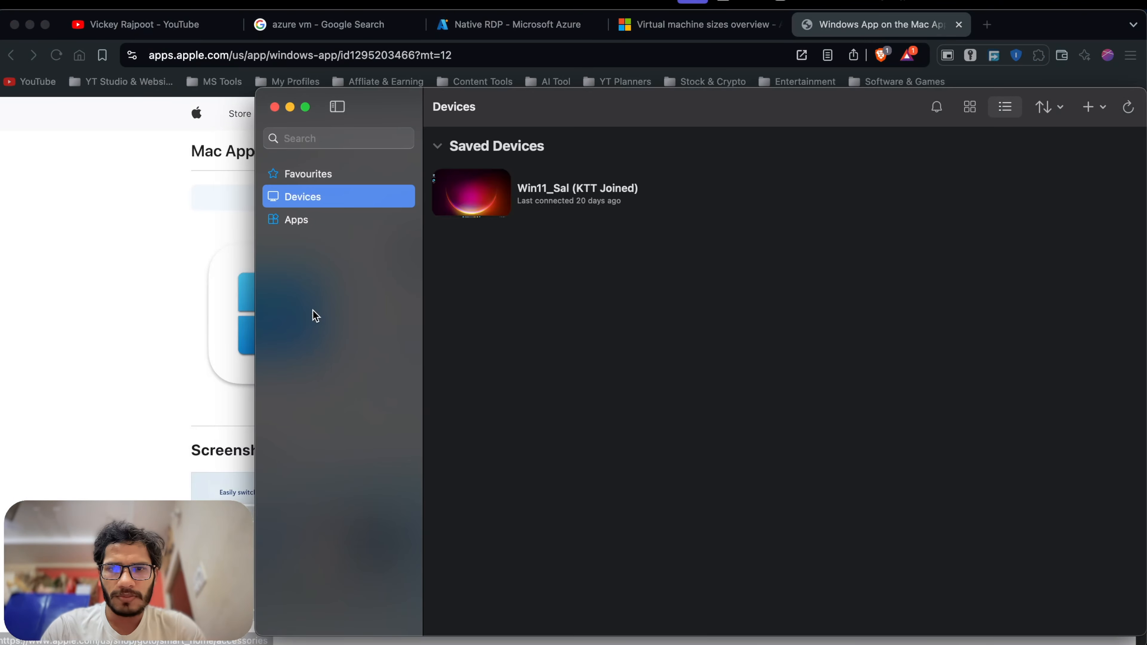
left_click(538, 198)
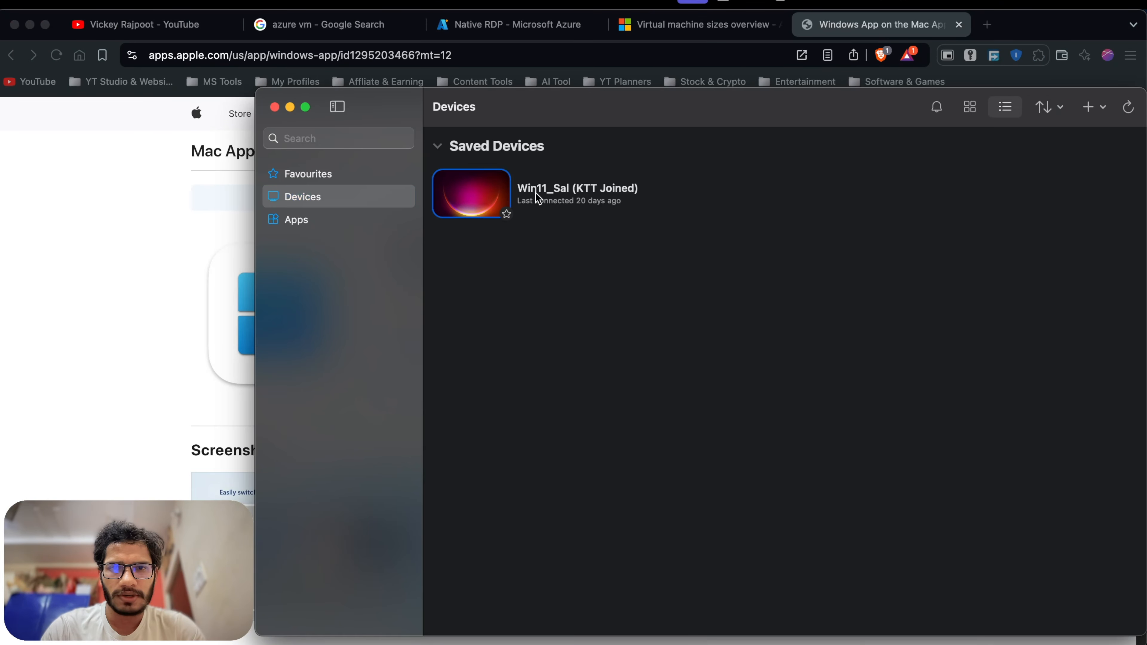
right_click(472, 210)
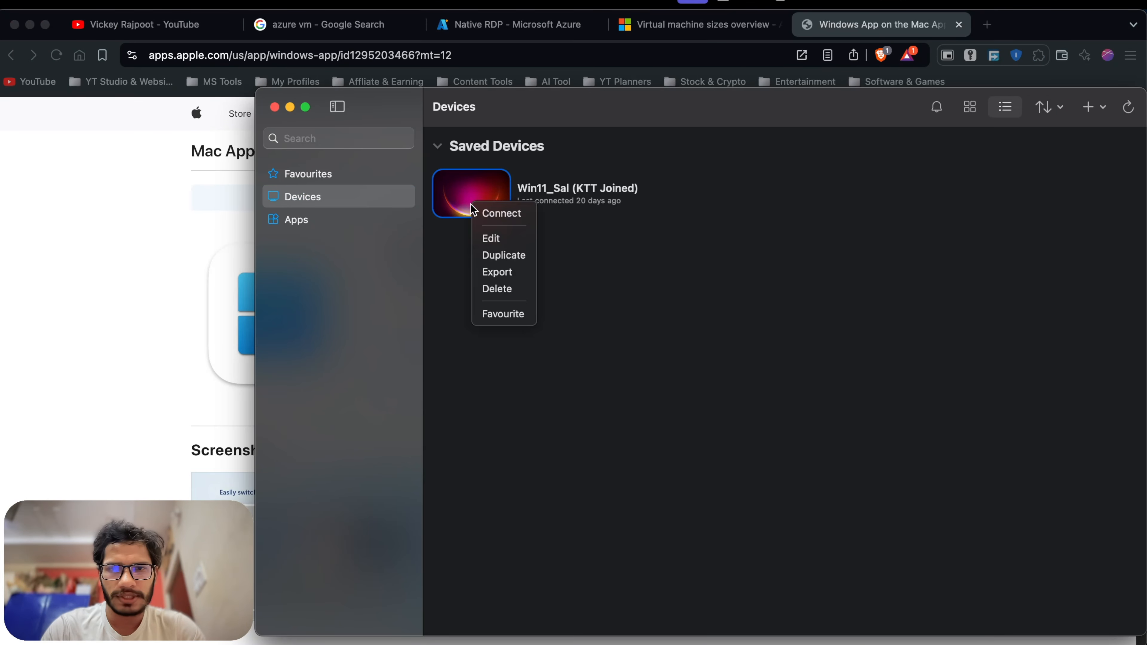
left_click(496, 288)
left_click(722, 437)
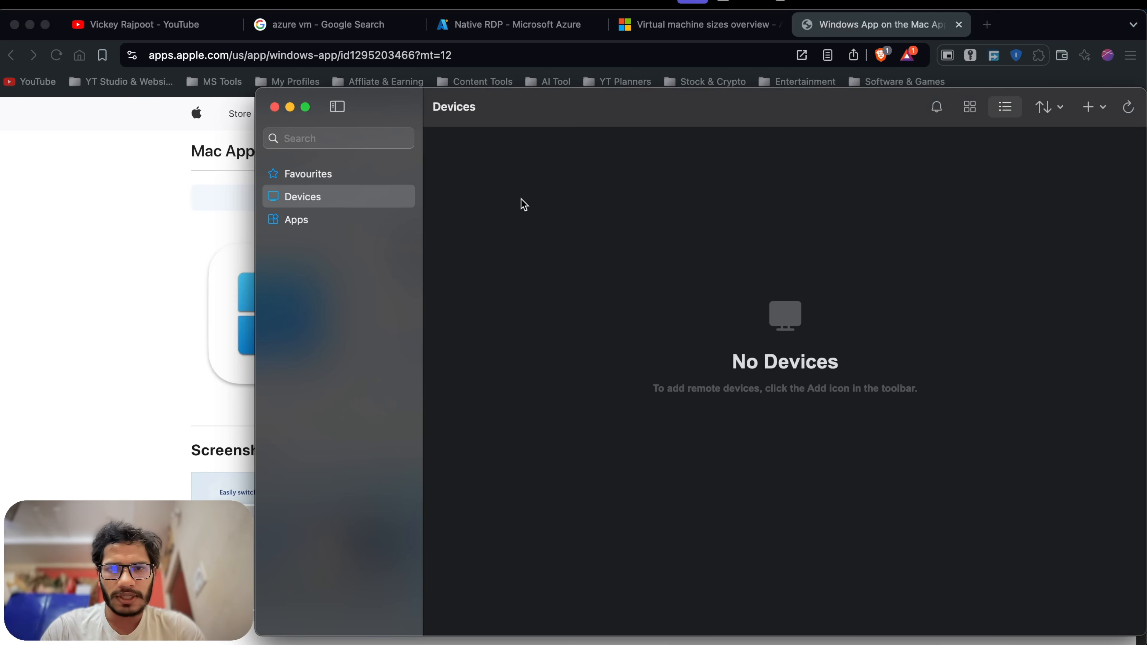
Check the empty Favourites list, then go back to the VM sizes browser tab.
left_click_drag(596, 118, 442, 120)
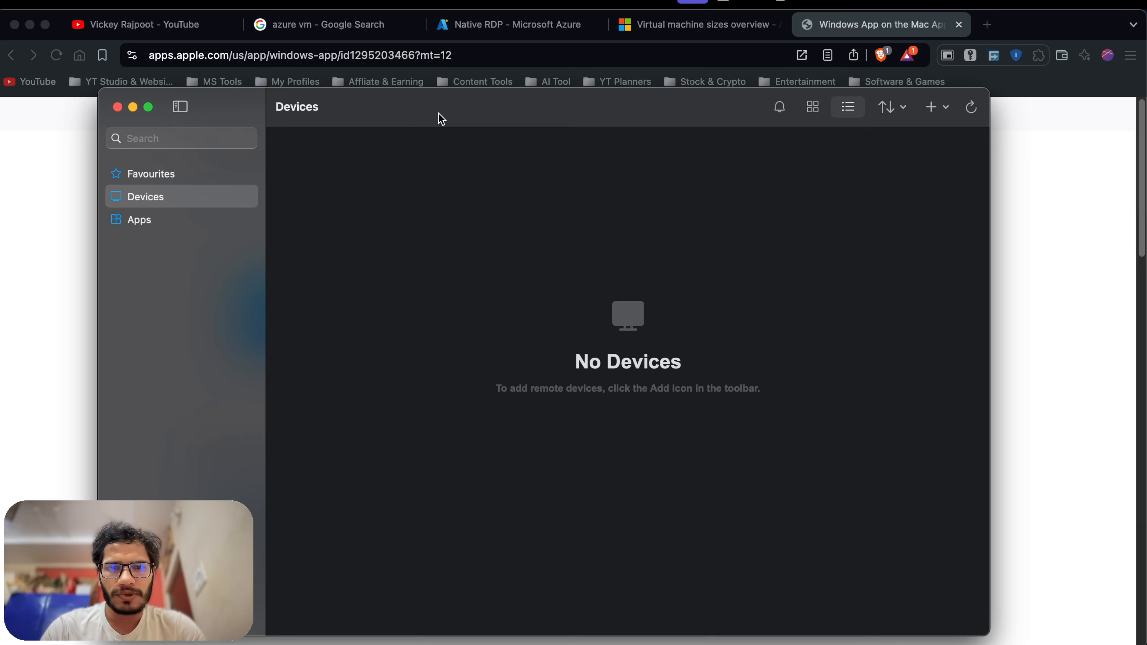
left_click(170, 176)
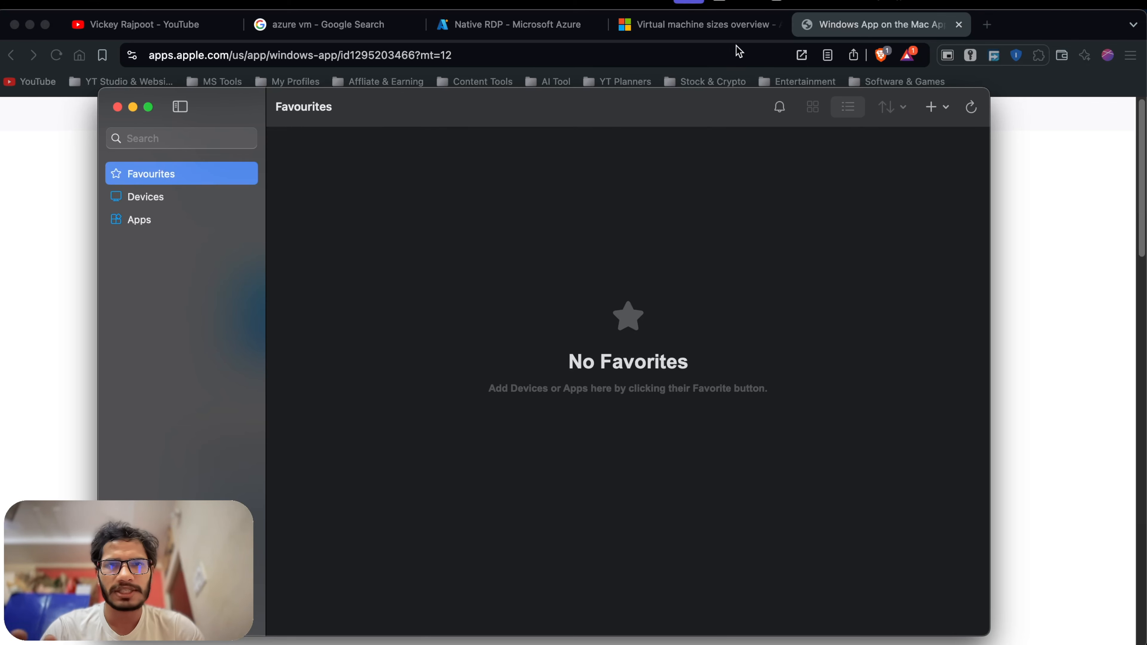
left_click(722, 31)
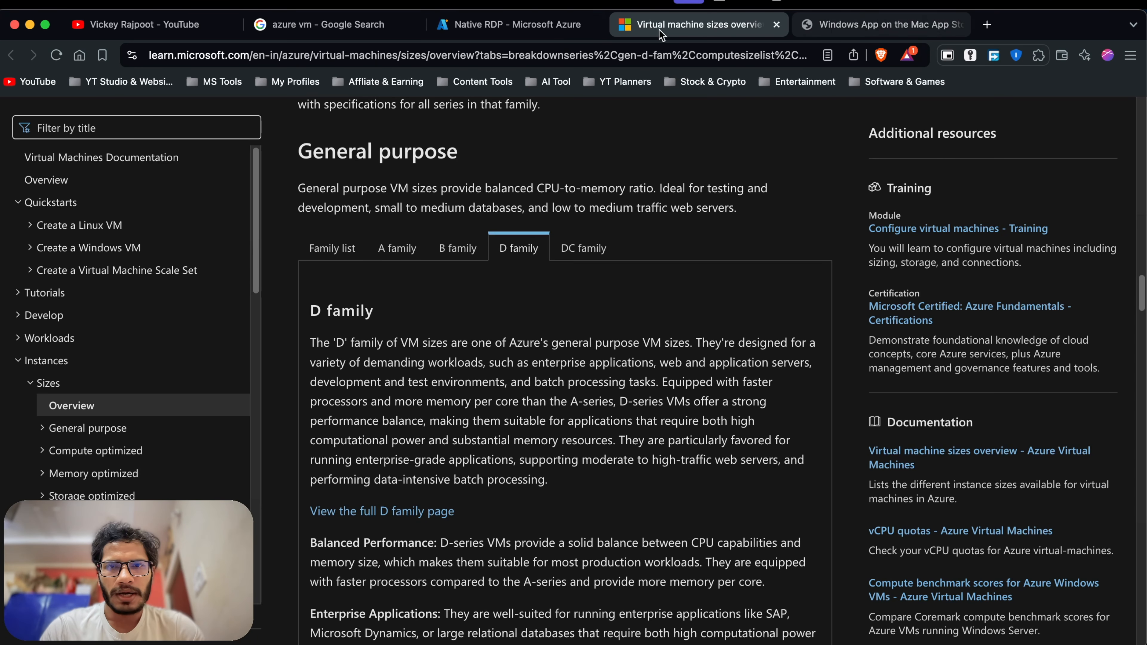
Agree to the just-in-time policy and configure Native RDP prerequisites for port 3389 access.
left_click(524, 31)
scroll(792, 359, "down", 1)
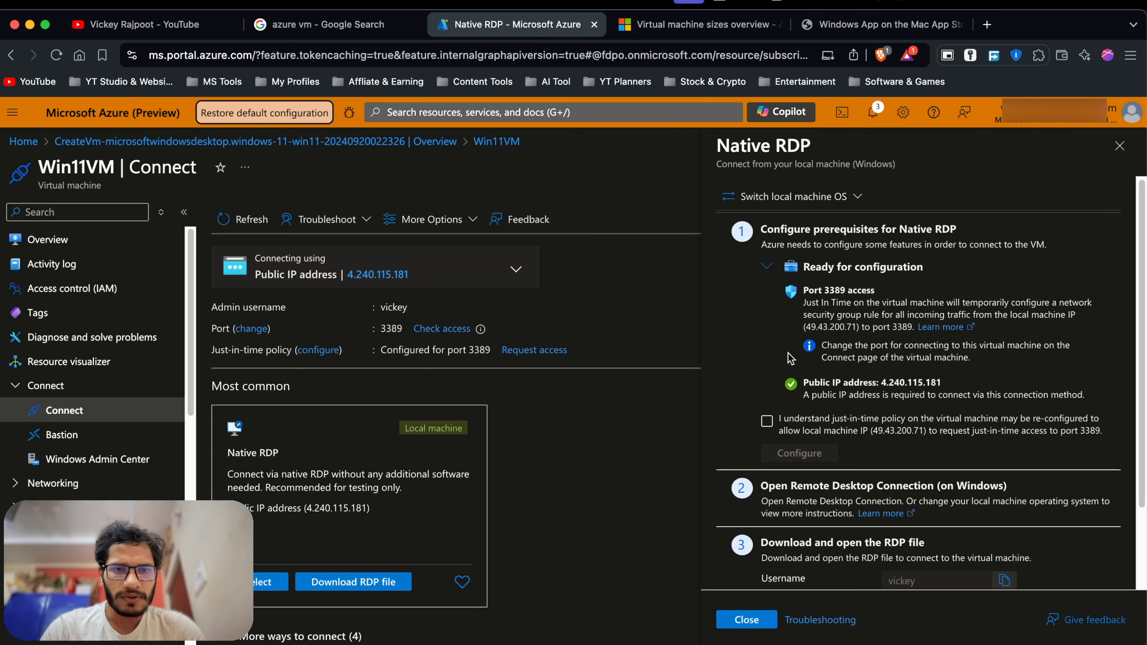
left_click(769, 418)
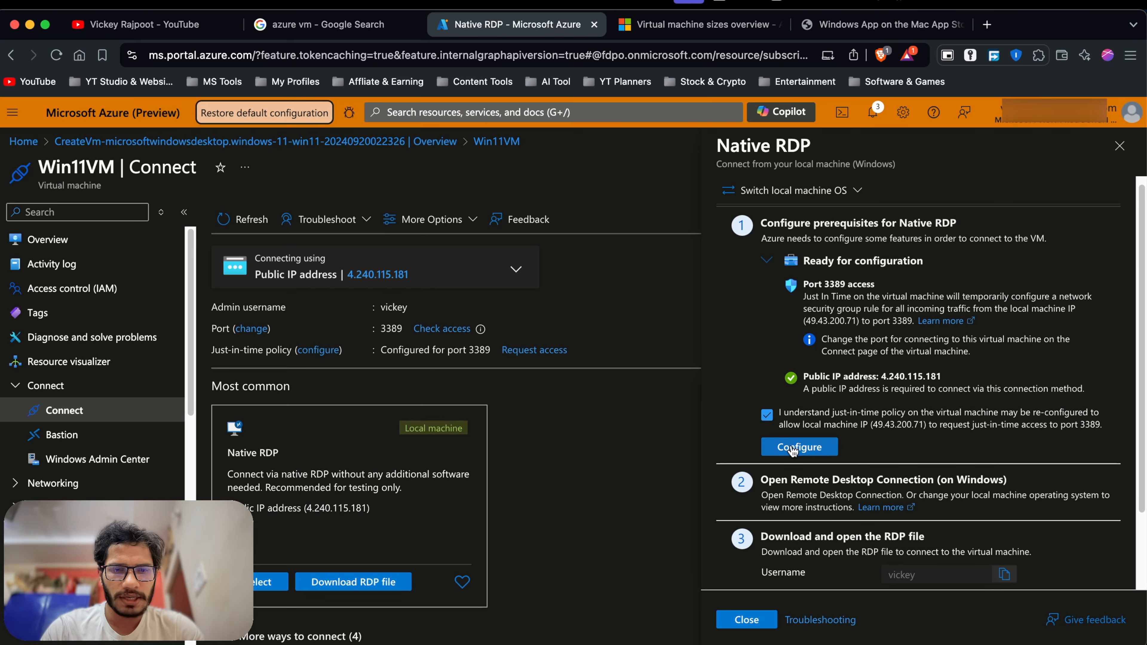
left_click(791, 447)
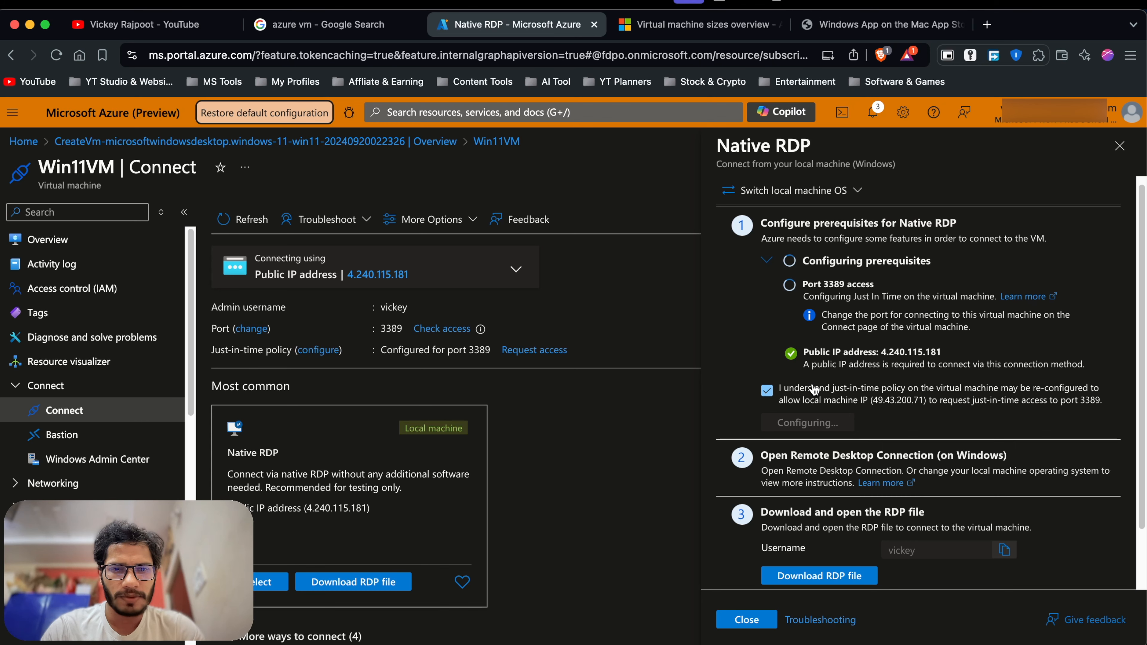
scroll(836, 429, "down", 2)
scroll(869, 470, "down", 2)
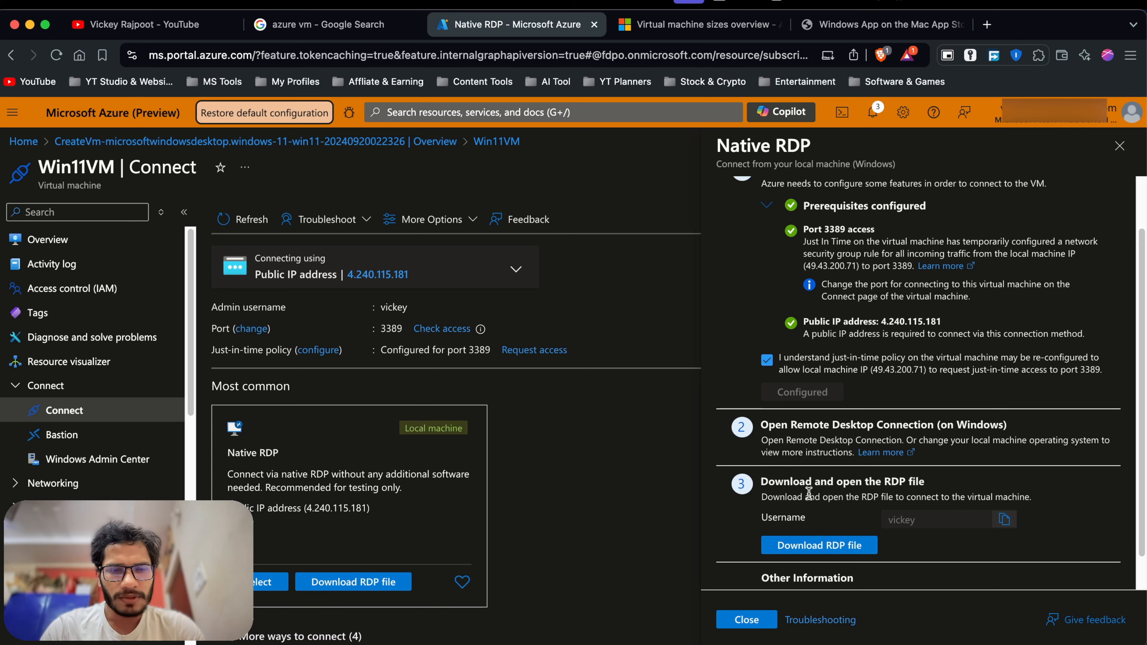
scroll(808, 493, "down", 1)
scroll(795, 511, "down", 3)
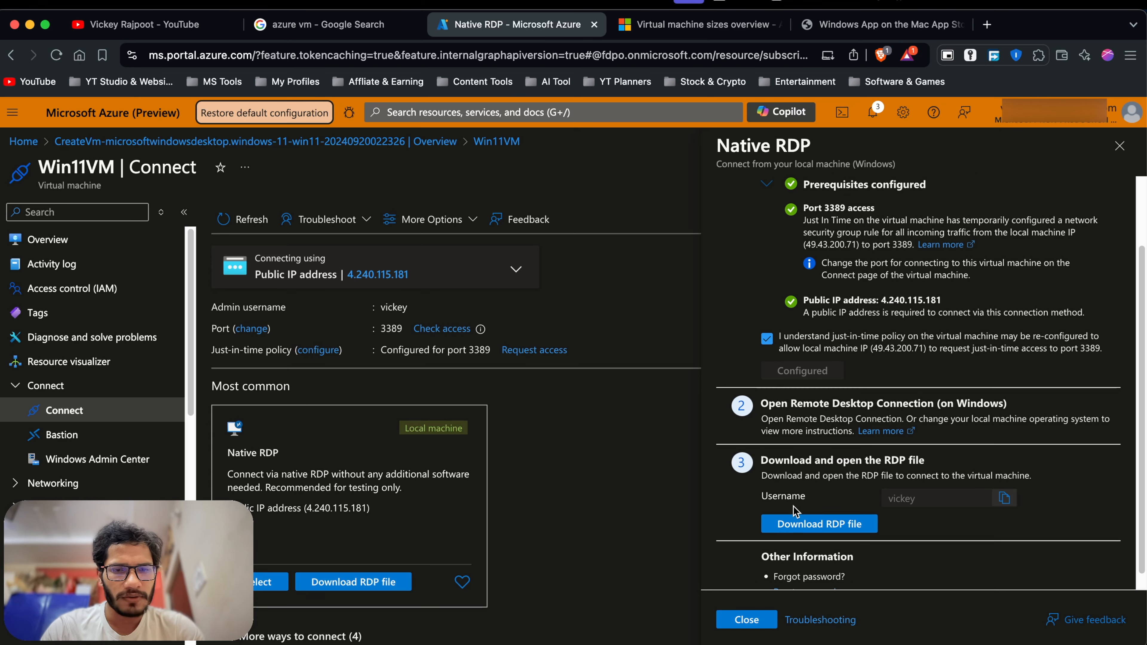
scroll(795, 493, "up", 1)
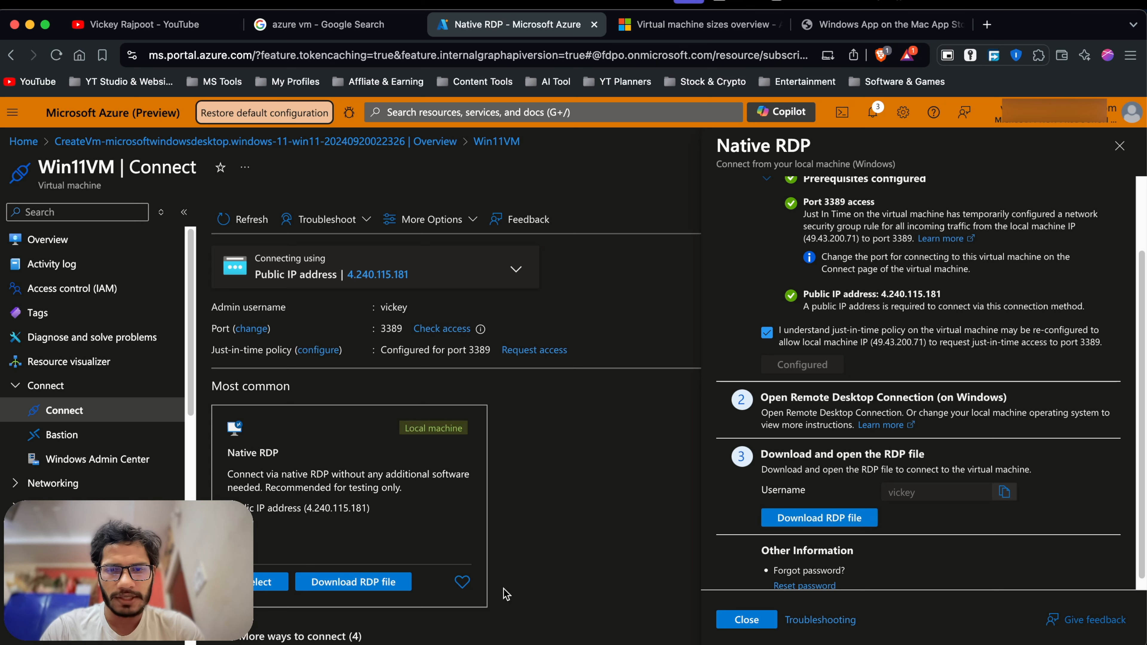
Download Win11VM.rdp from the Azure portal and open the recent downloads list.
key("super+Tab")
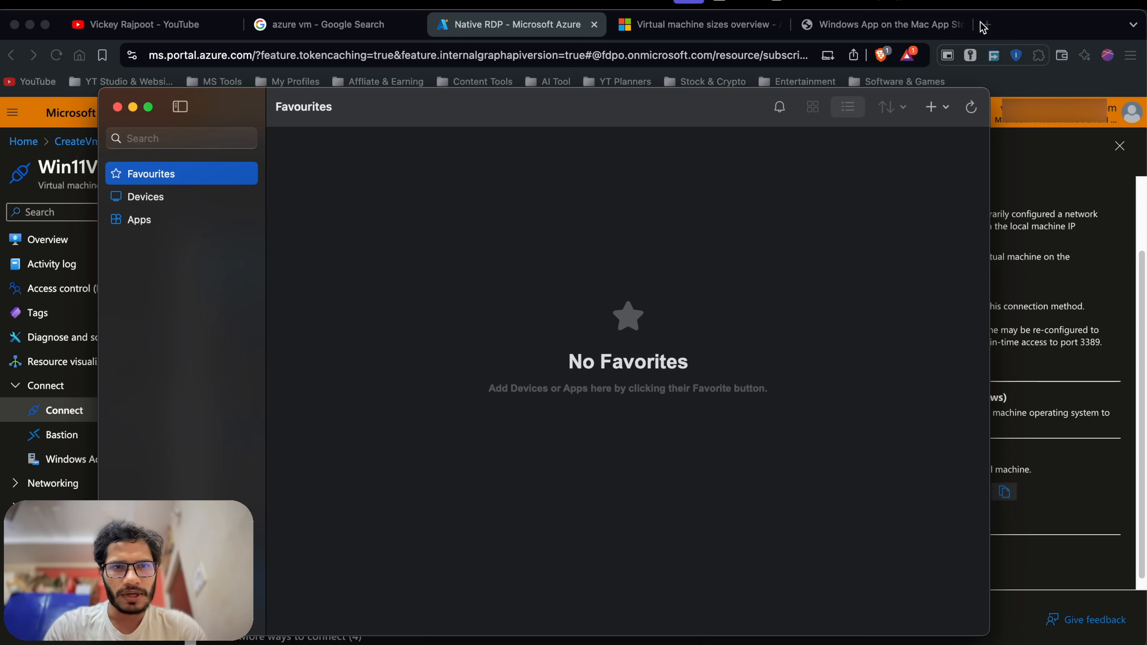
key("XF86MonBrightnessUp")
key("XF86MonBrightnessUp")
key("XF86MonBrightnessUp")
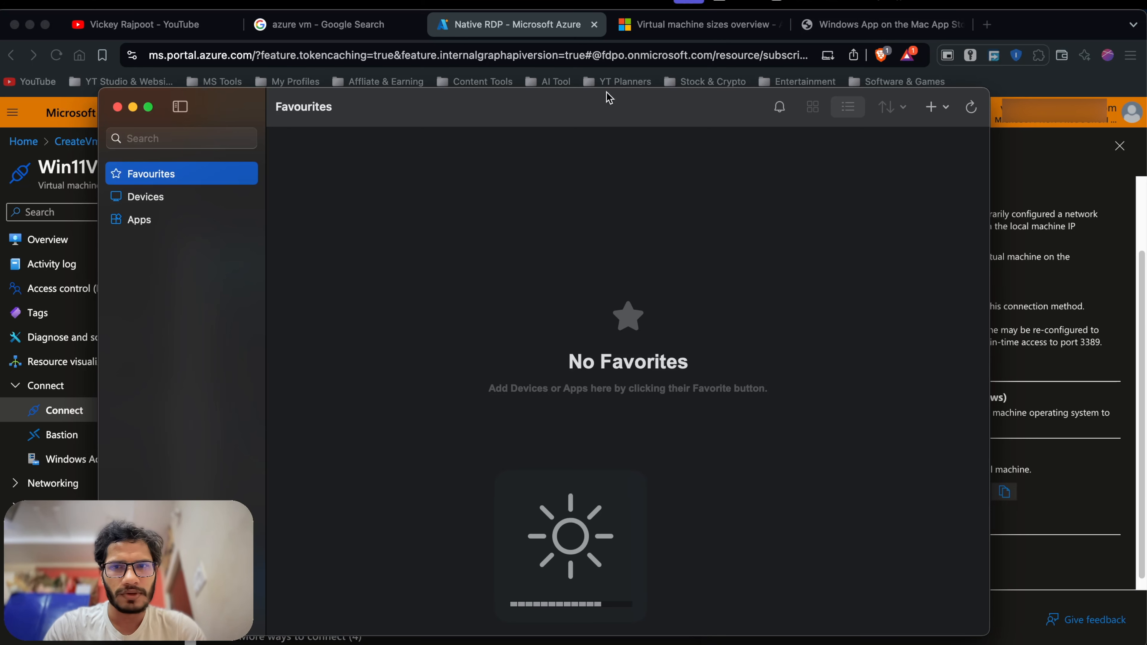
left_click(939, 108)
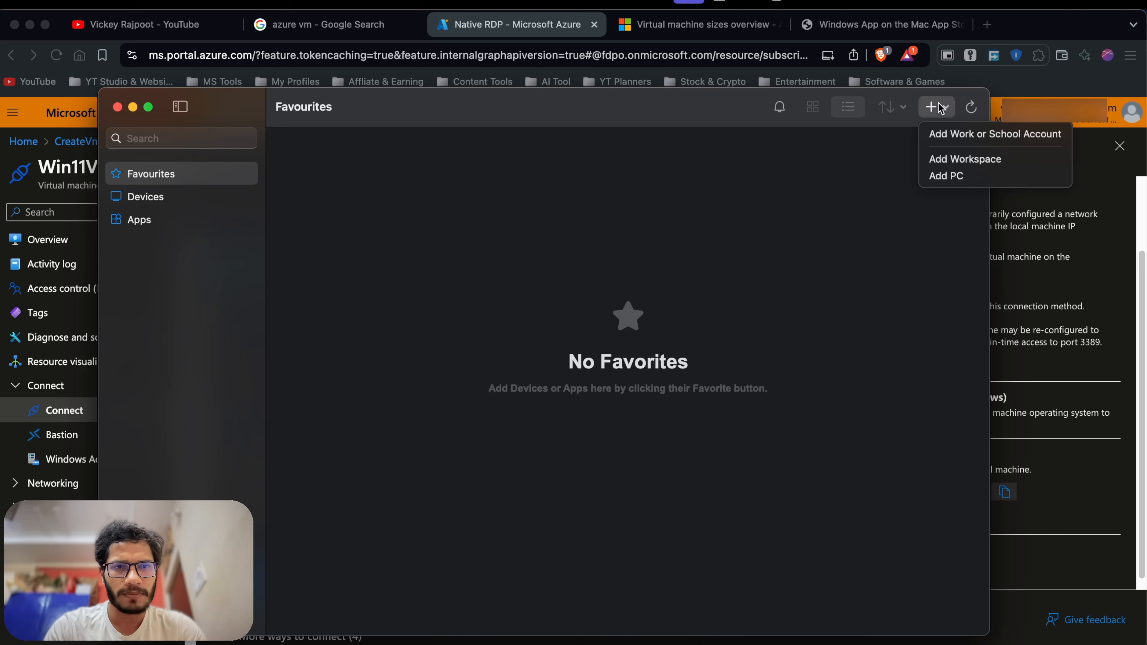
left_click(1044, 30)
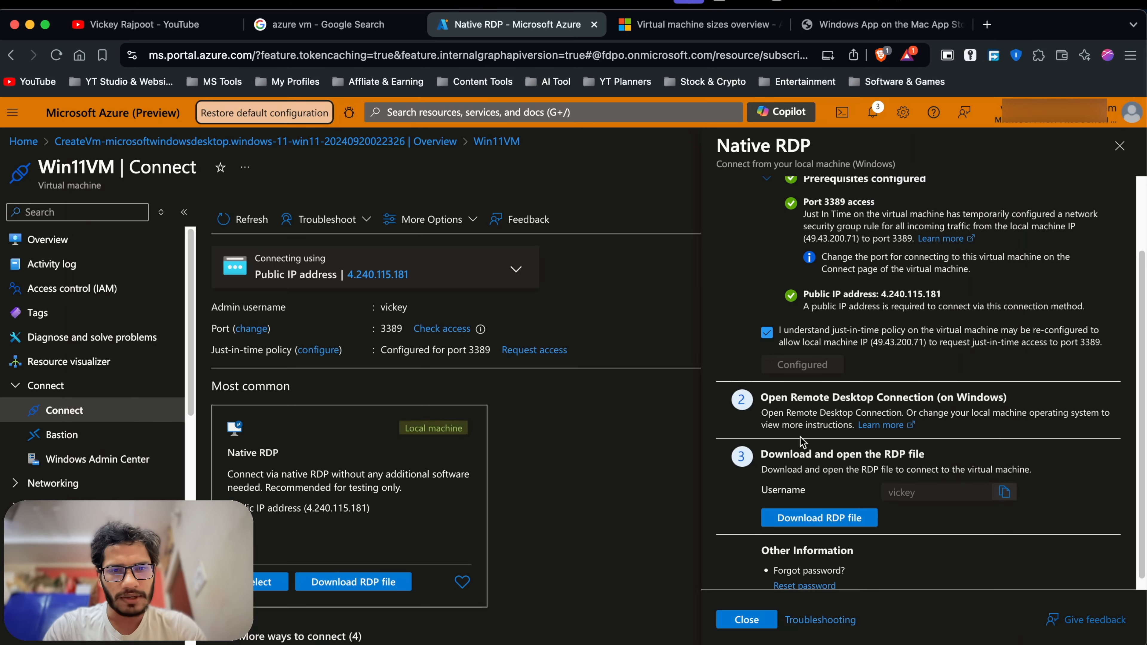
left_click(804, 518)
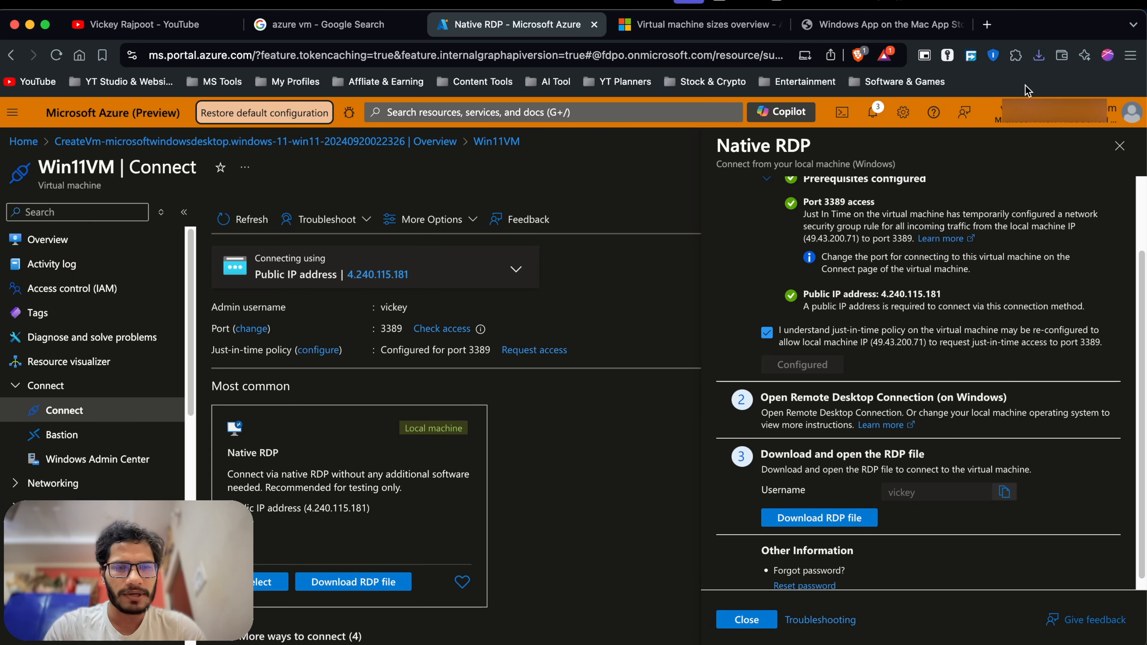
left_click(1039, 61)
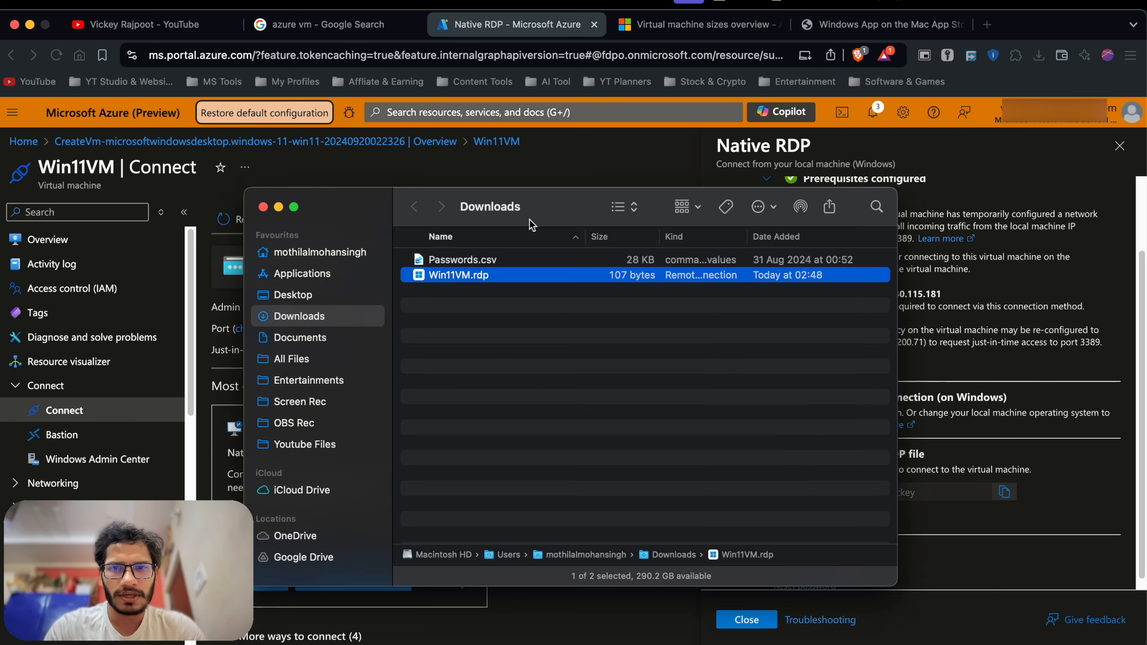
Open Win11VM.rdp from Finder and submit the VM account's password.
double_click(488, 275)
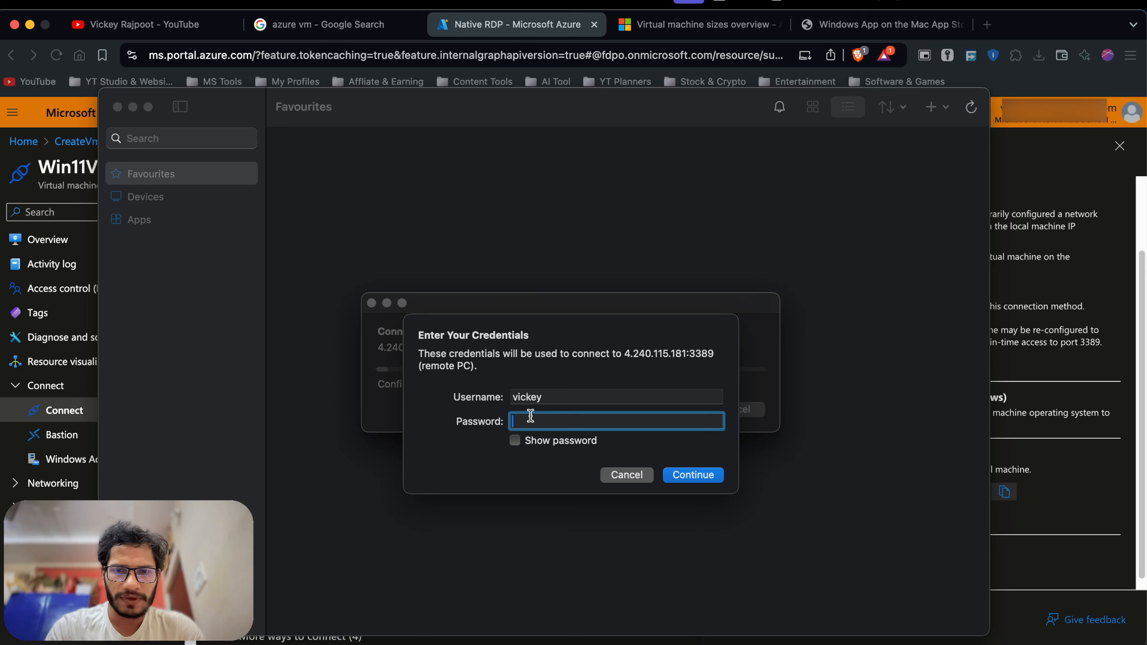
type("••••••")
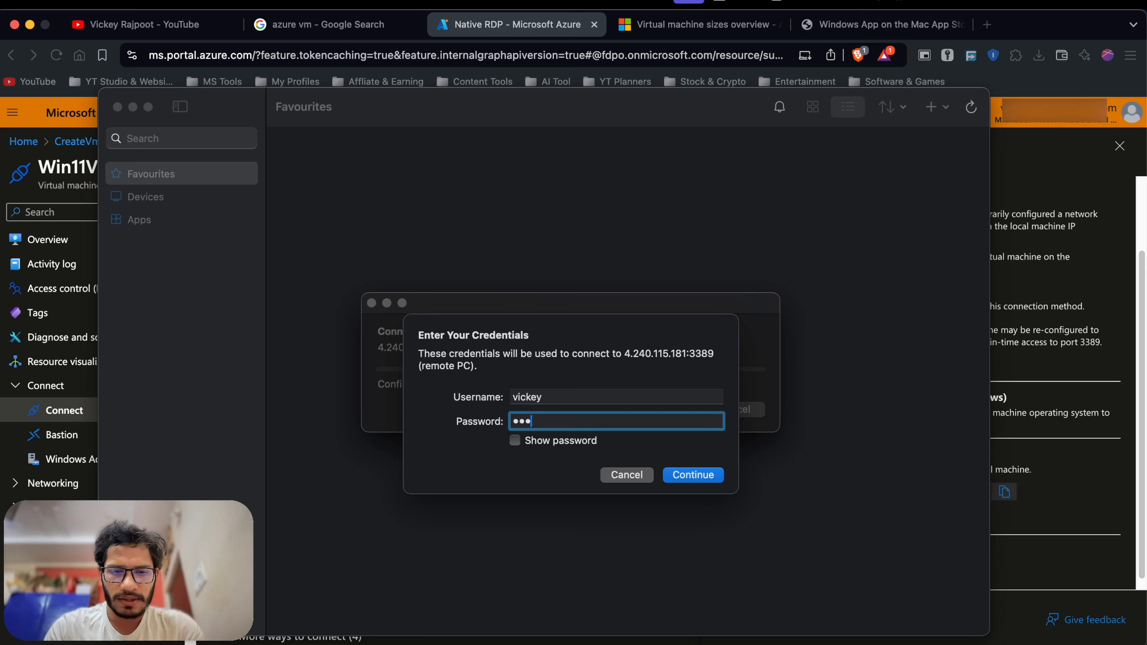
type("••••••")
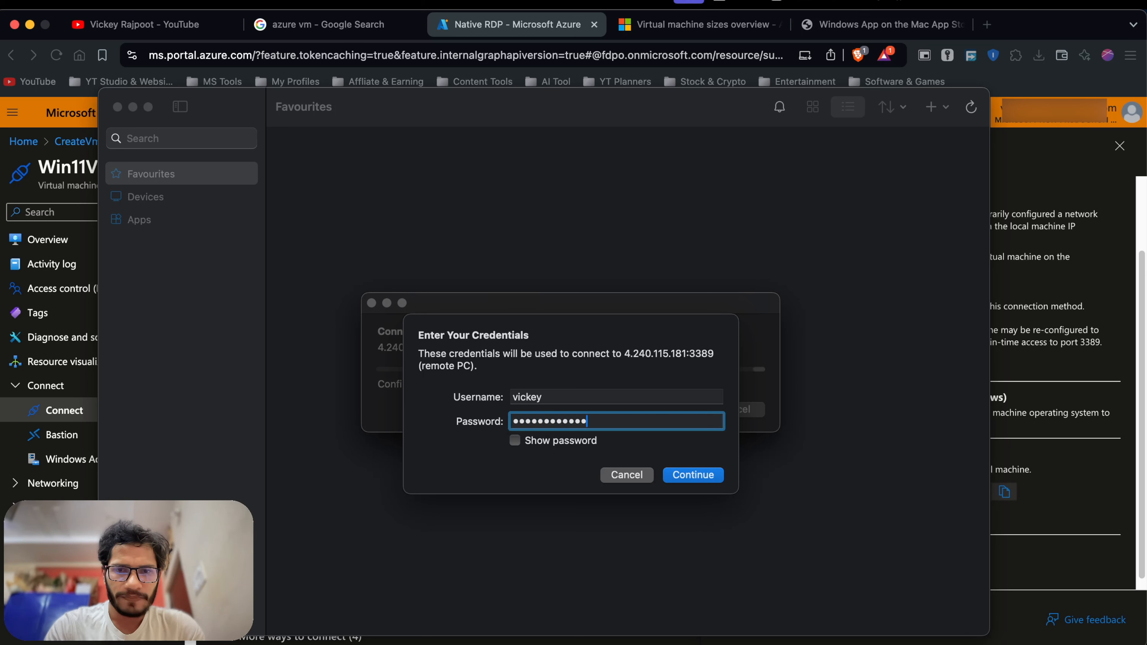
left_click(692, 478)
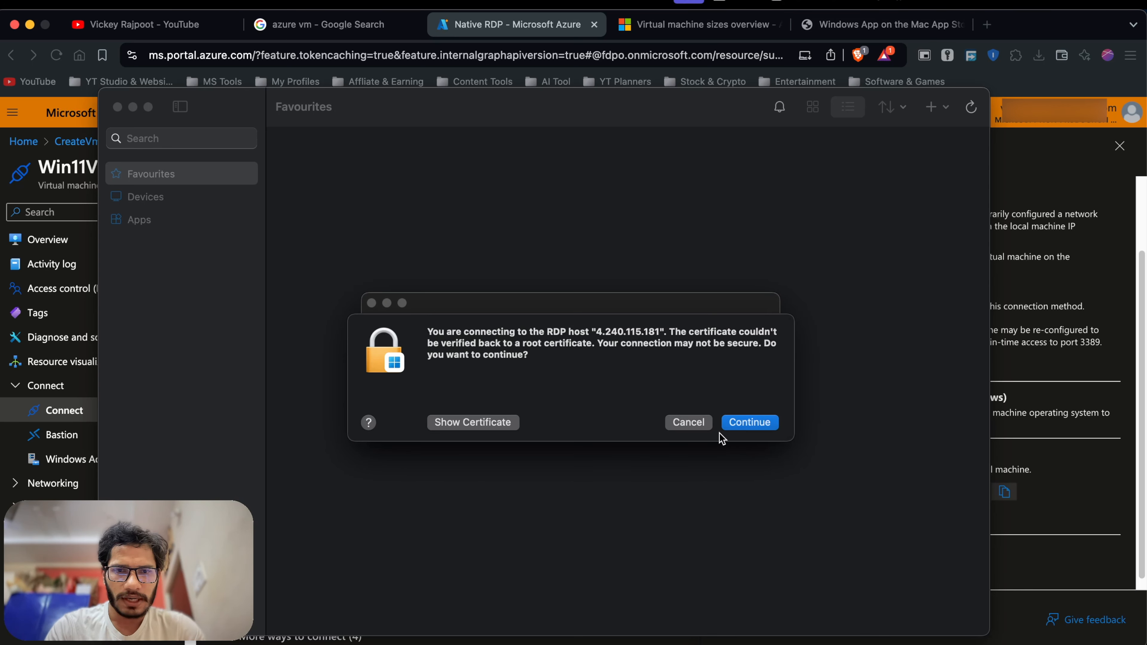
Accept the certificate warning, set location, inking/typing and tailored experiences to No, then accept.
left_click(741, 427)
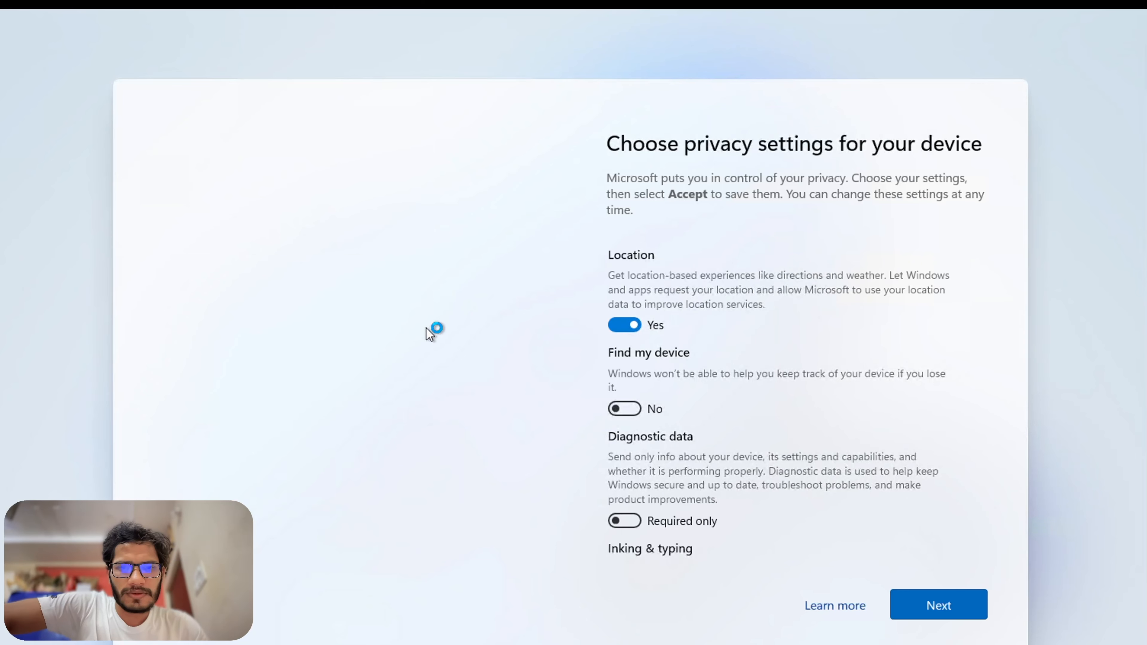
left_click(625, 325)
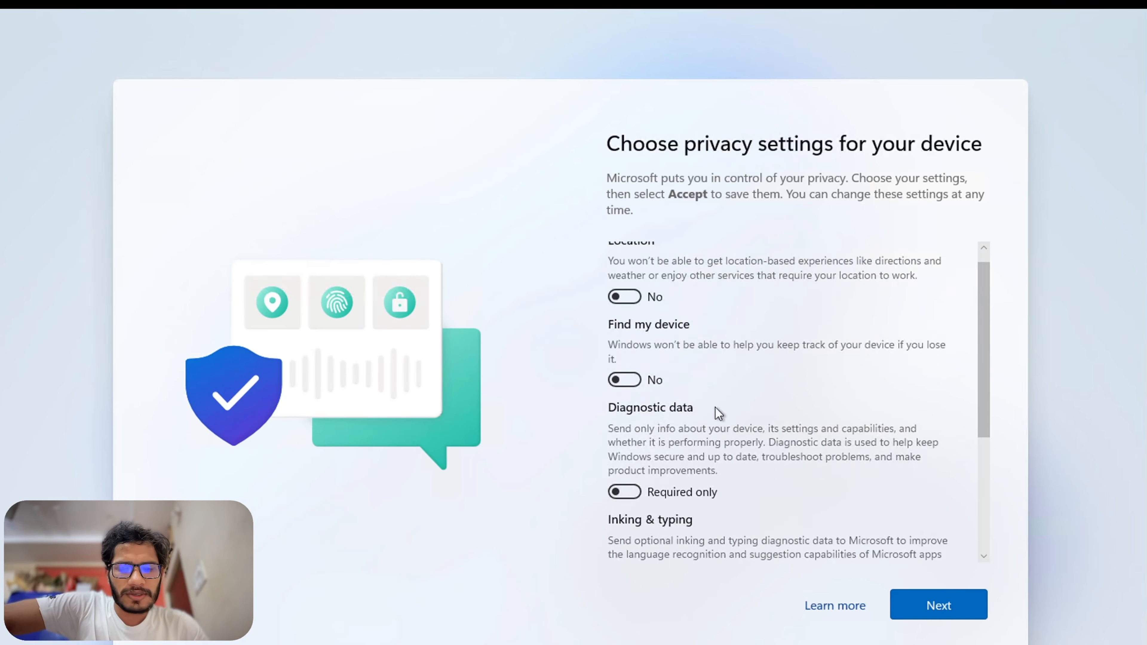
scroll(719, 413, "down", 5)
left_click(625, 380)
left_click(625, 480)
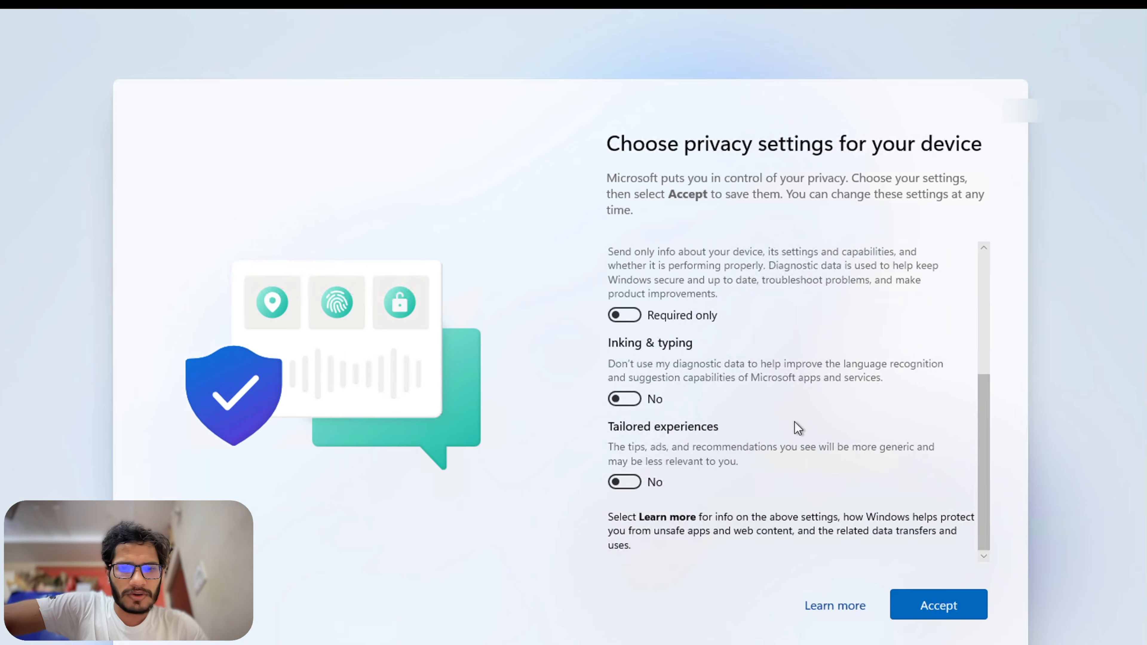
scroll(798, 428, "up", 5)
left_click(957, 609)
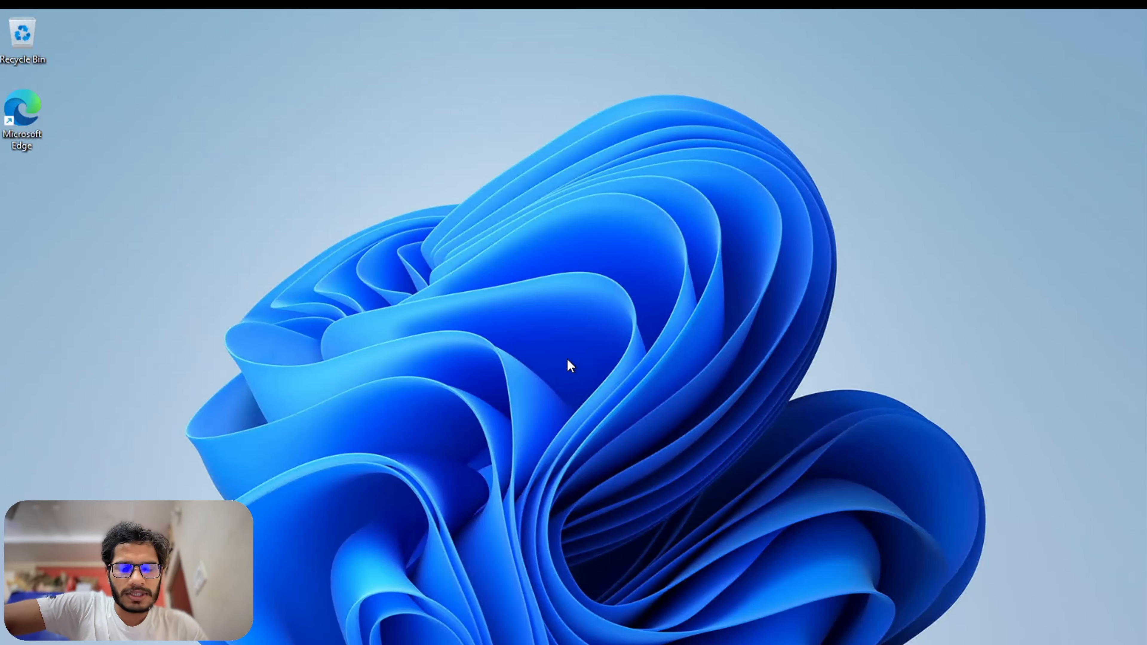
Open and close the remote Start menu, then exit full screen to window the session.
key("super")
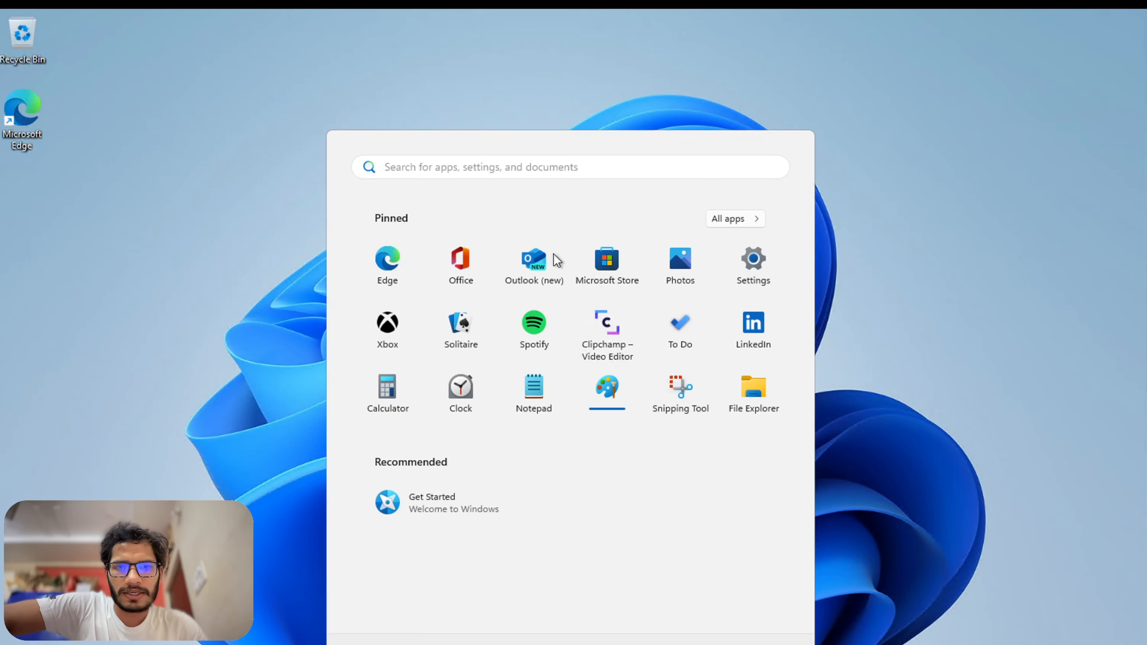
right_click(557, 256)
left_click(398, 48)
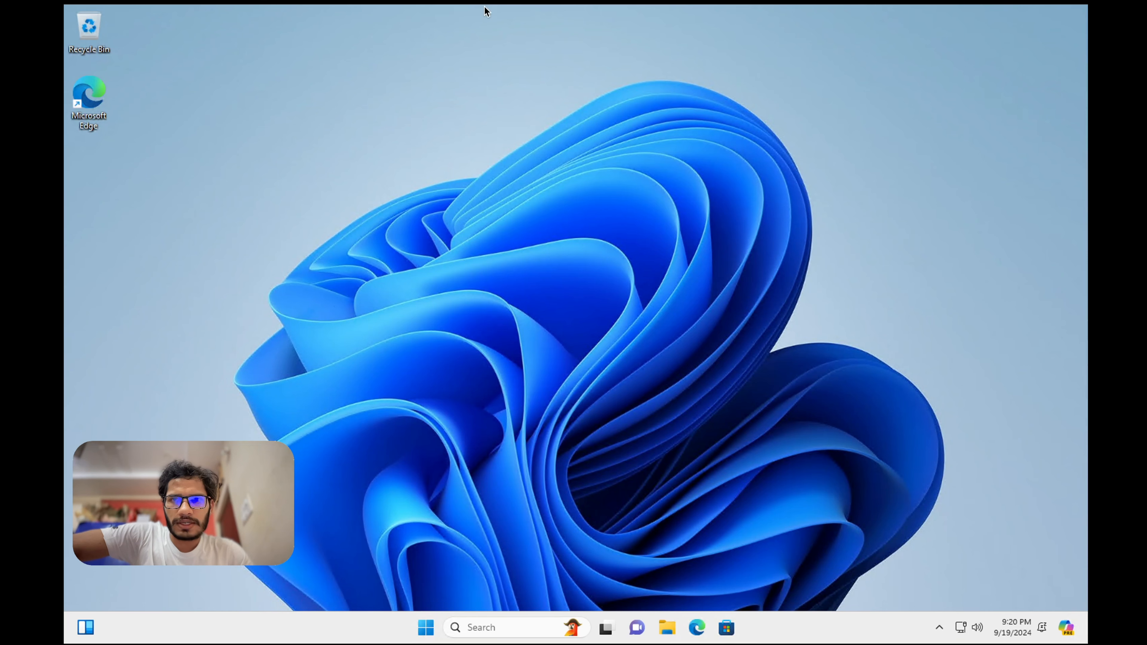
mouse_move(429, 638)
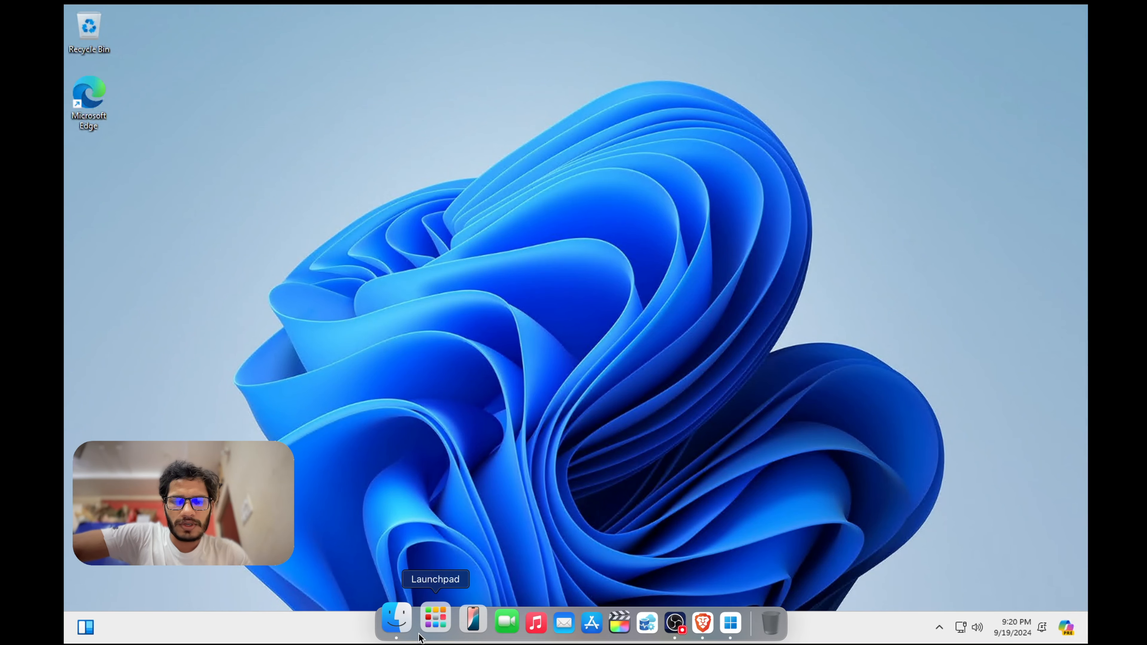
left_click(429, 628)
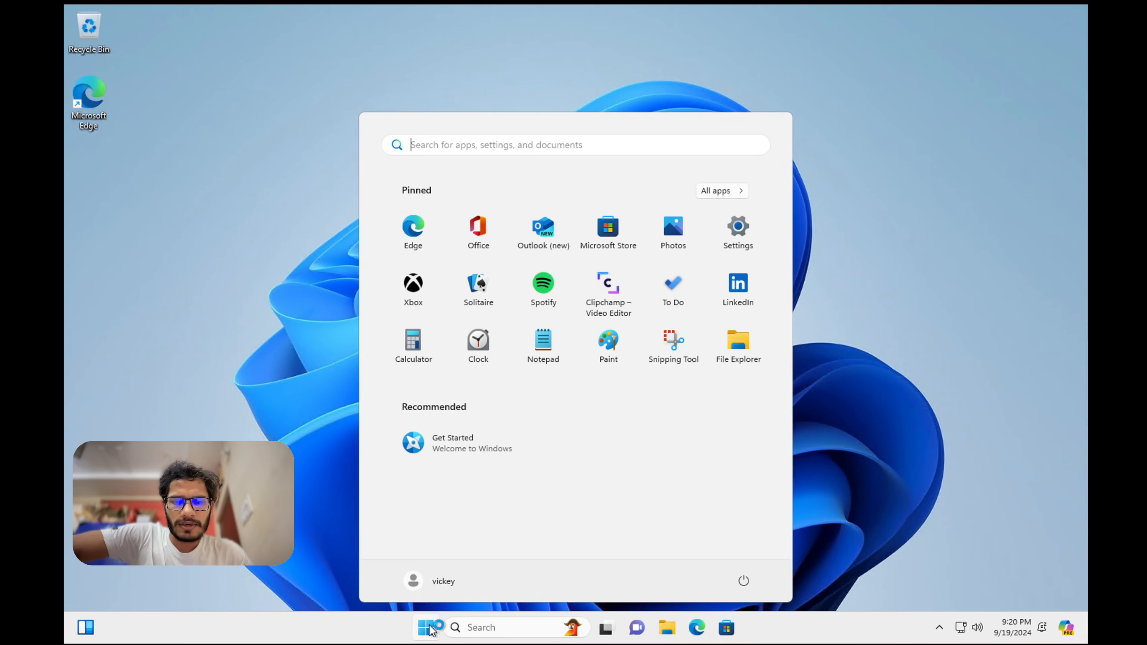
left_click(901, 216)
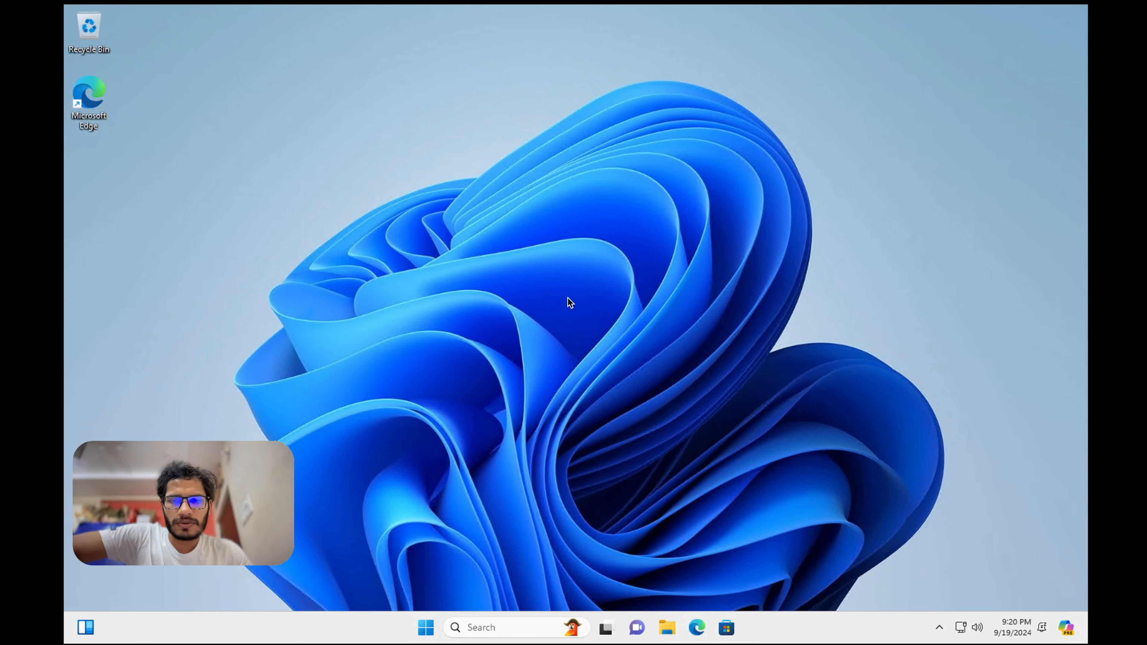
left_click(99, 14)
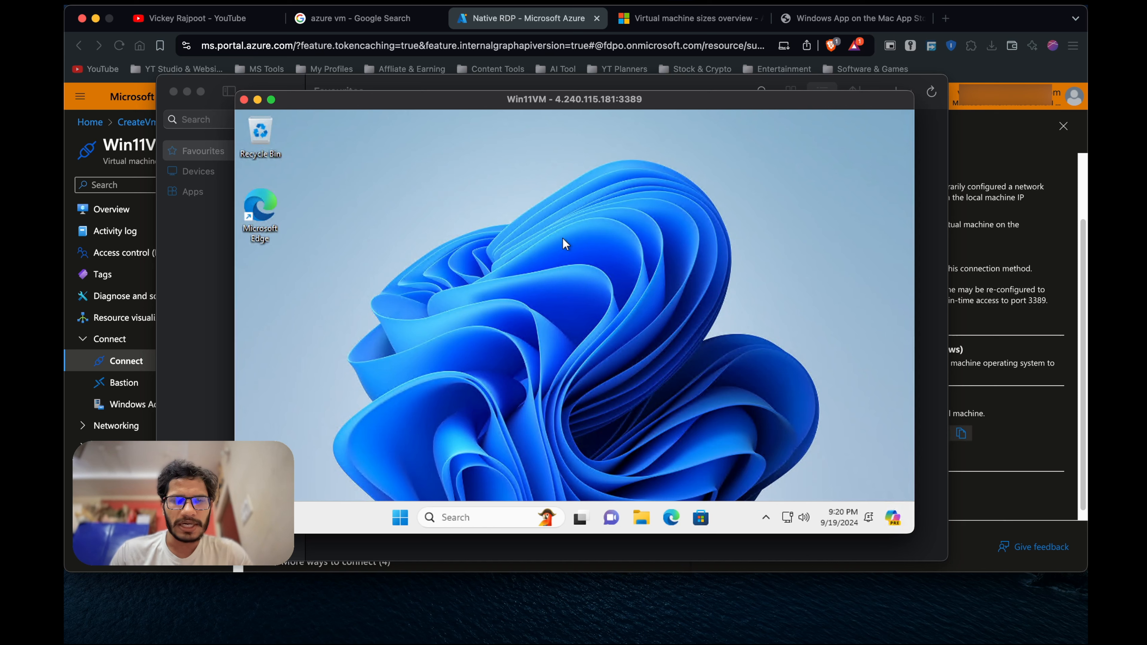